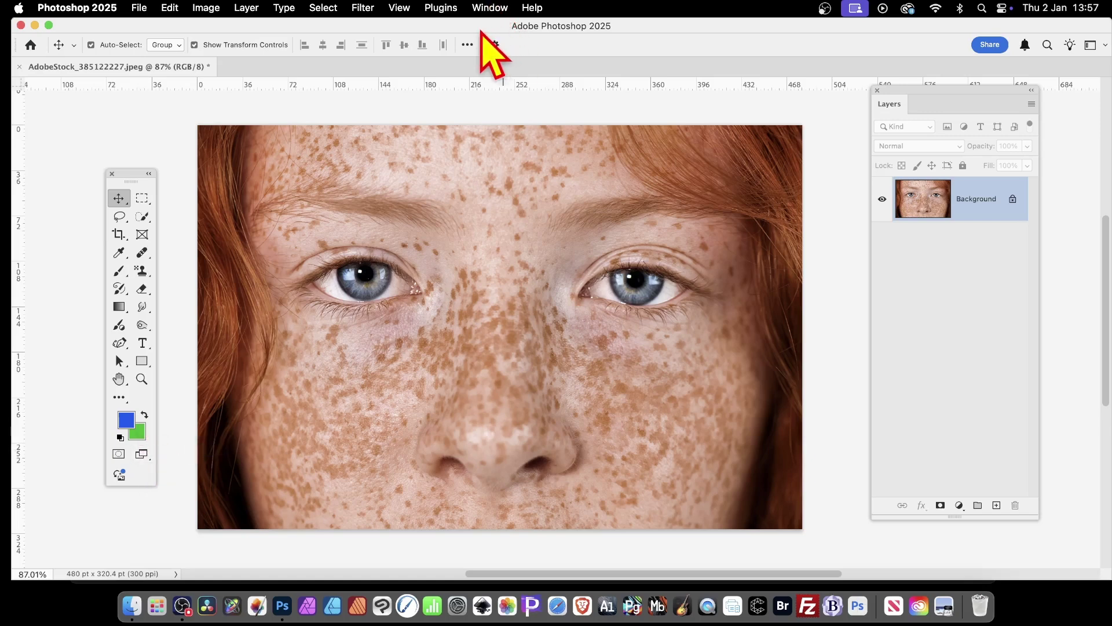
# - Open the Filter Gallery enlarged, previewing Artistic > Colored Pencil at width 1, pressure 15, brightness 50
pyautogui.click(364, 8)
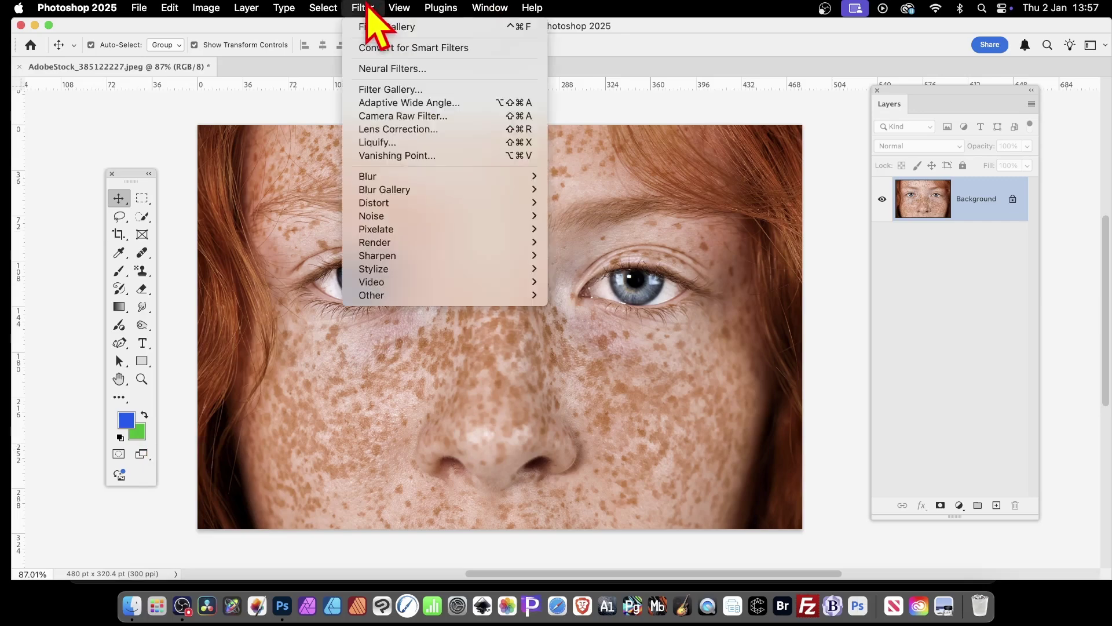
pyautogui.click(382, 89)
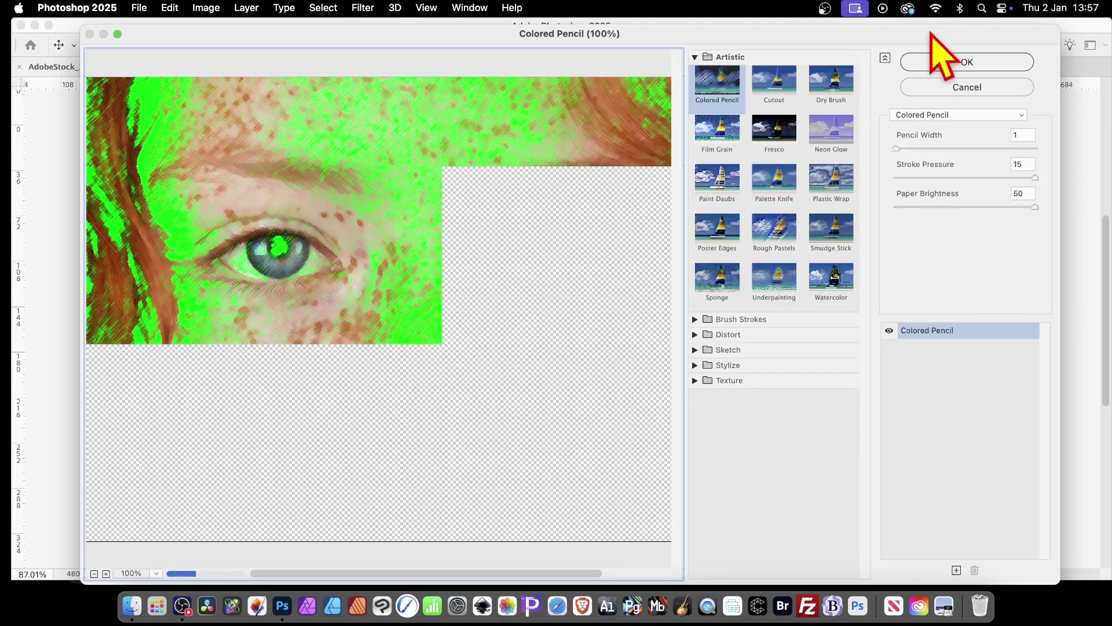
pyautogui.moveTo(931, 34); pyautogui.dragTo(645, 73)
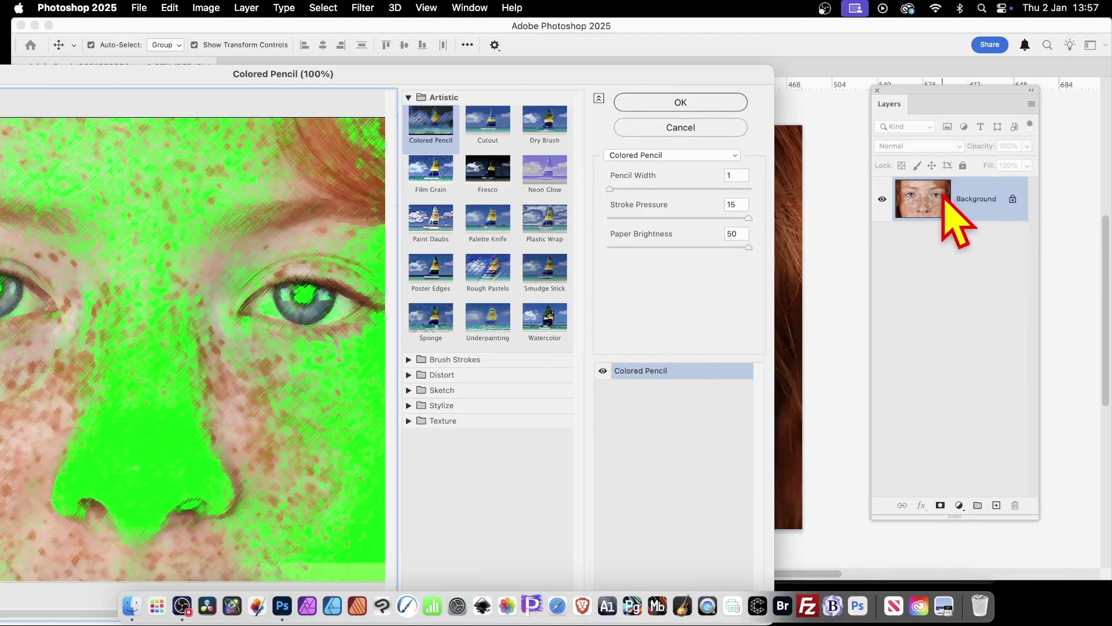
pyautogui.doubleClick(376, 76)
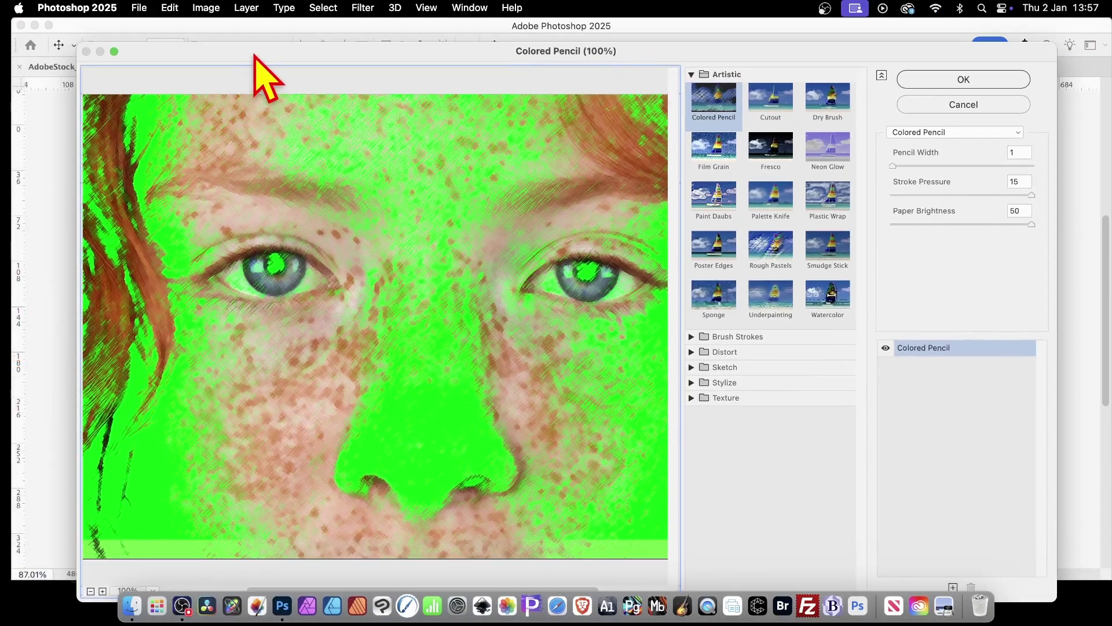
pyautogui.moveTo(255, 55); pyautogui.dragTo(405, 54)
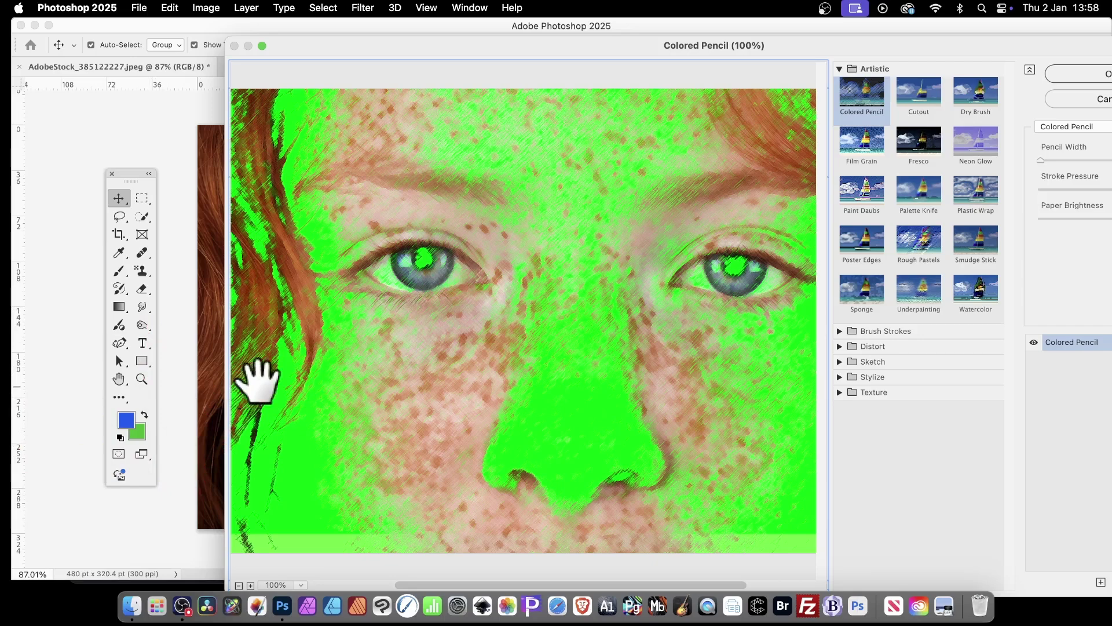
pyautogui.moveTo(768, 36); pyautogui.dragTo(560, 29)
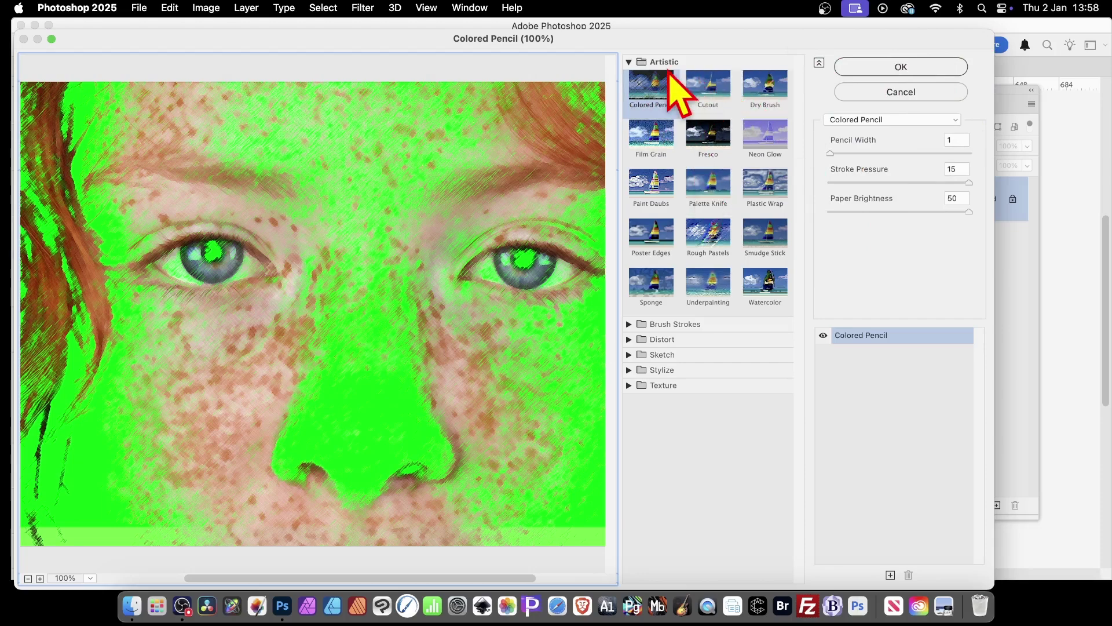
pyautogui.click(636, 64)
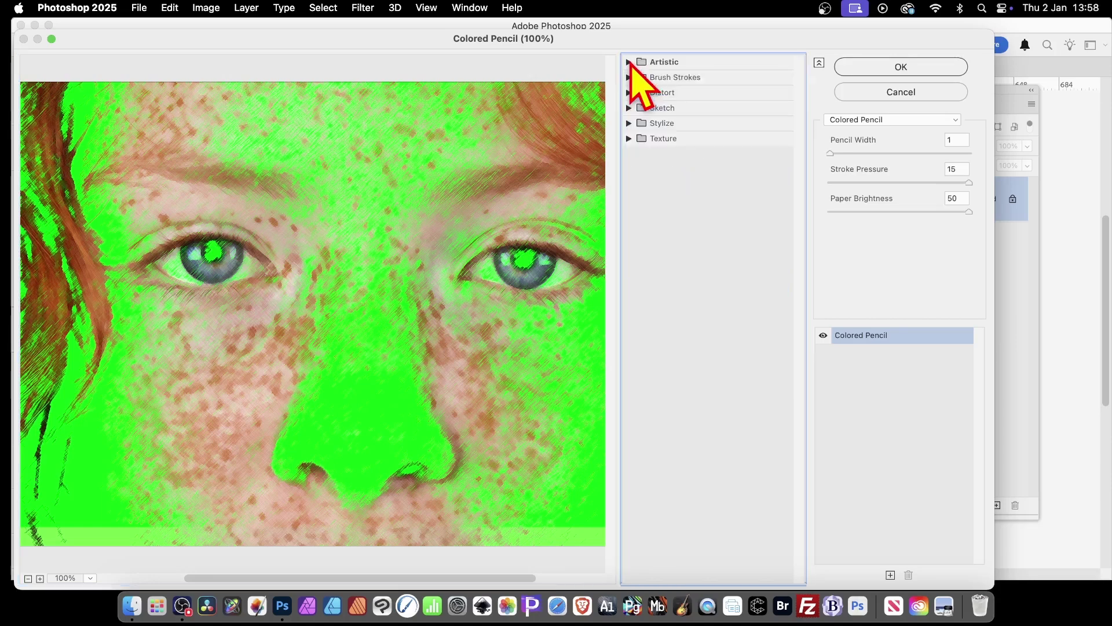
pyautogui.click(635, 64)
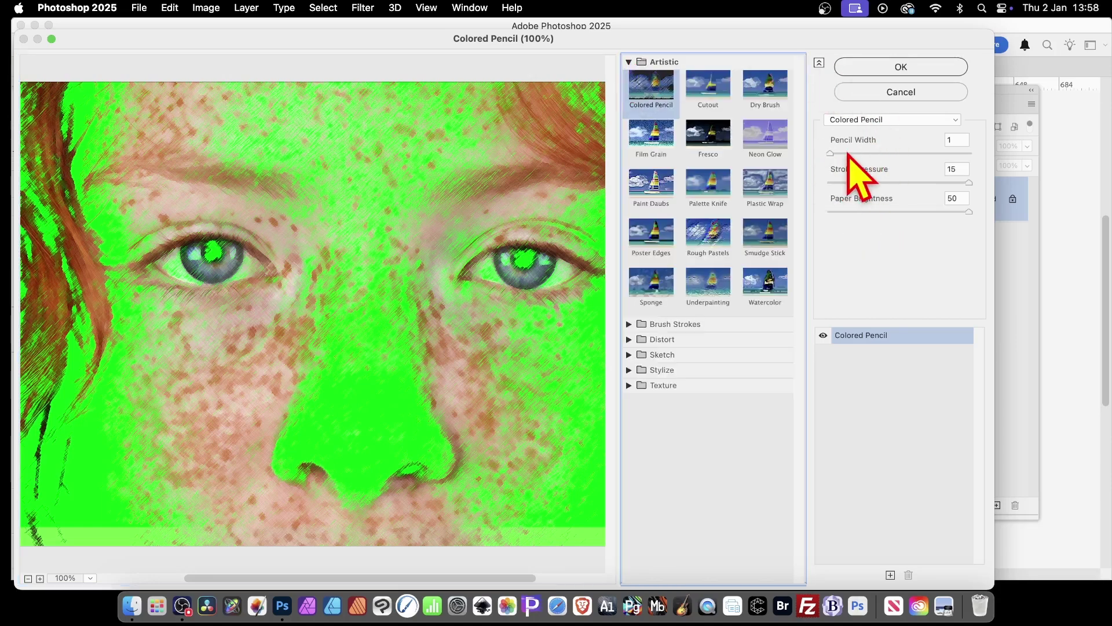
# - Raise Pencil Width to 24 and, after trying Stroke Pressure 0, set it back to 15
pyautogui.moveTo(832, 154)
pyautogui.mouseDown()
pyautogui.moveTo(874, 168)
pyautogui.moveTo(1023, 169)
pyautogui.mouseUp()
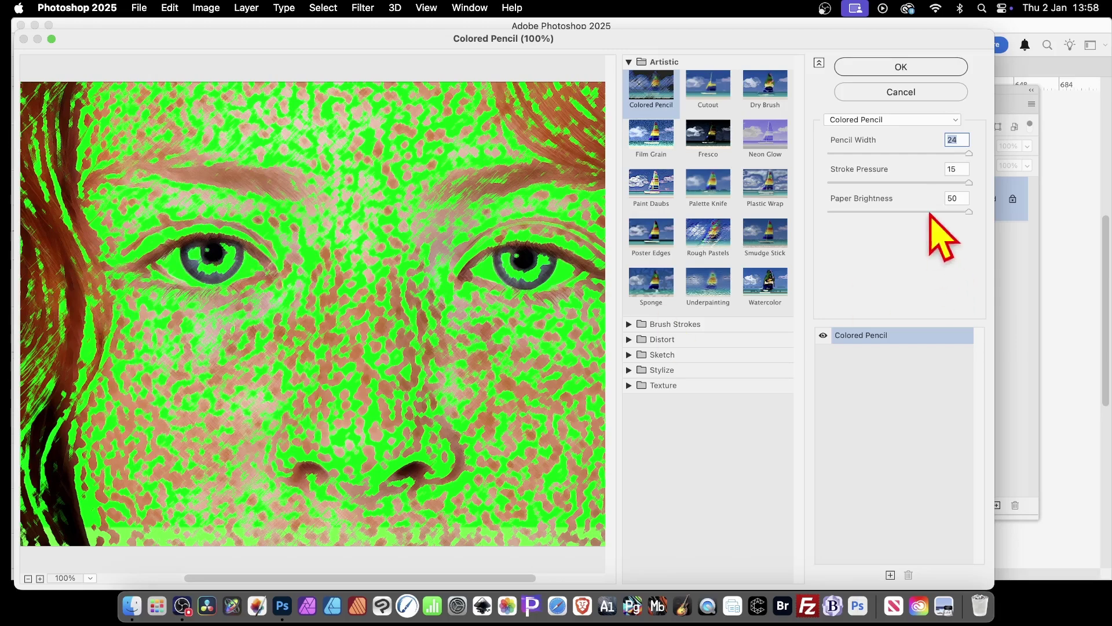
pyautogui.moveTo(905, 176)
pyautogui.mouseDown()
pyautogui.moveTo(872, 202)
pyautogui.moveTo(800, 192)
pyautogui.mouseUp()
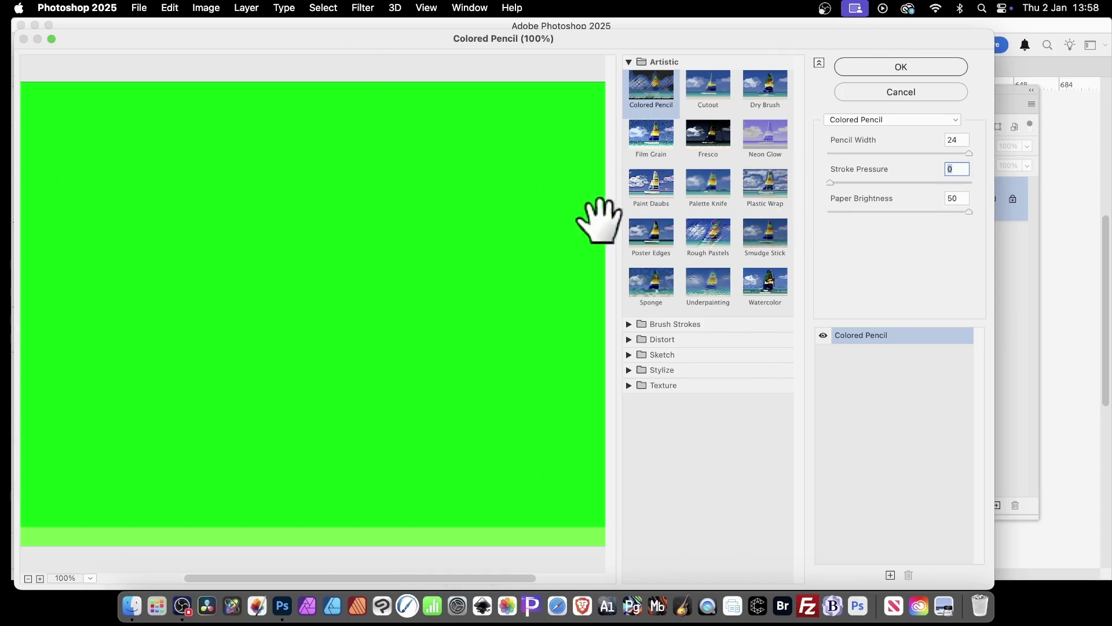
pyautogui.click(858, 183)
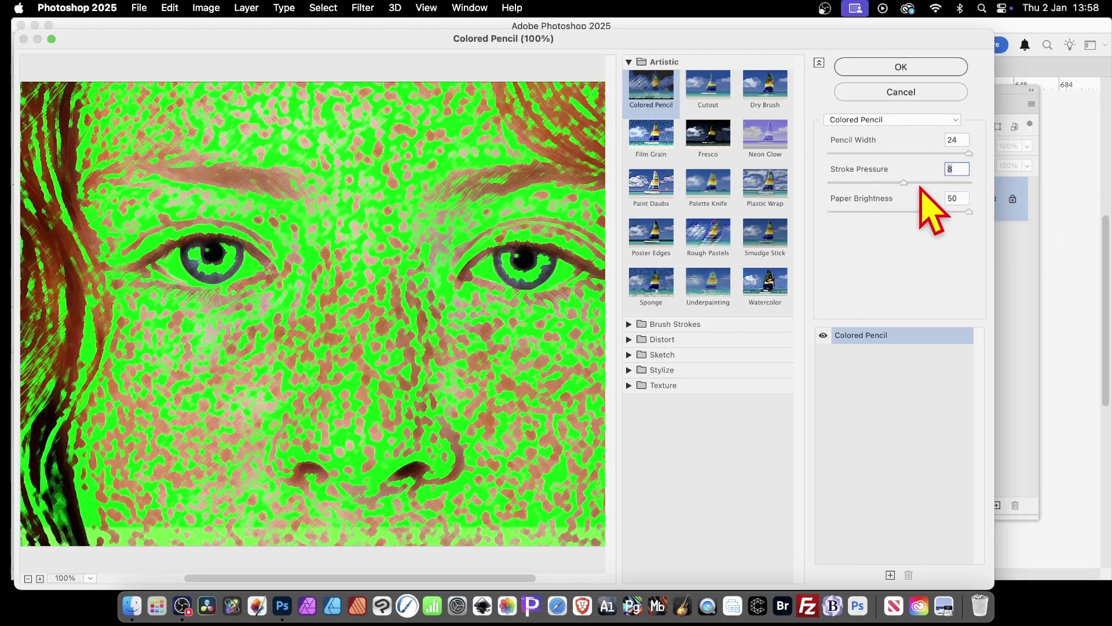
pyautogui.hotkey('shift', 'Up')
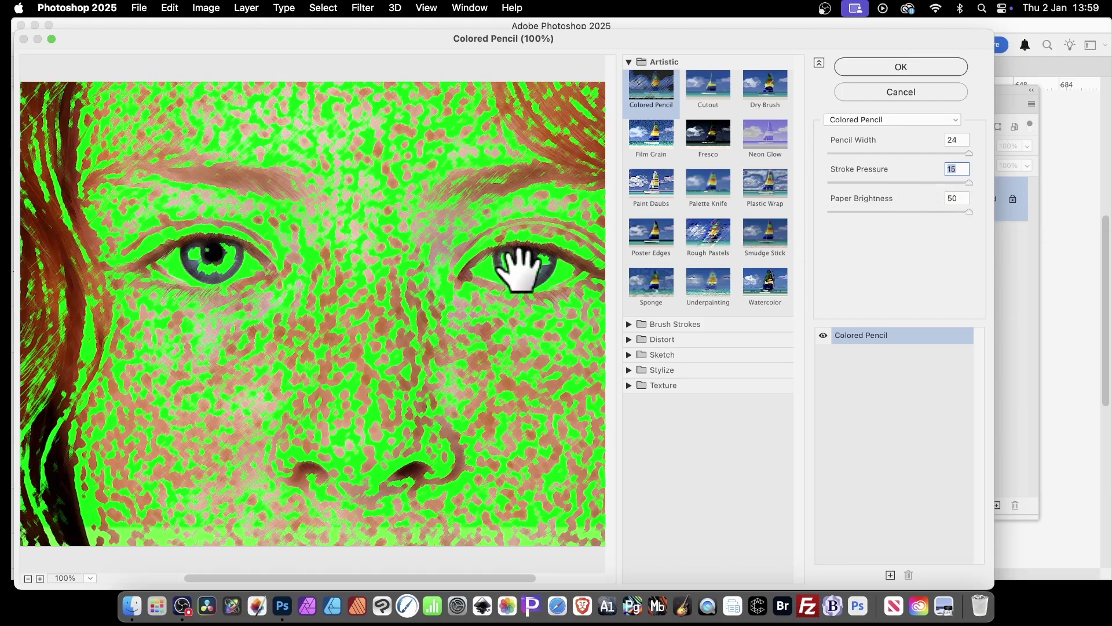
# - Lower Paper Brightness to 19 and apply the Colored Pencil filter to the photo
pyautogui.moveTo(912, 213); pyautogui.dragTo(892, 212)
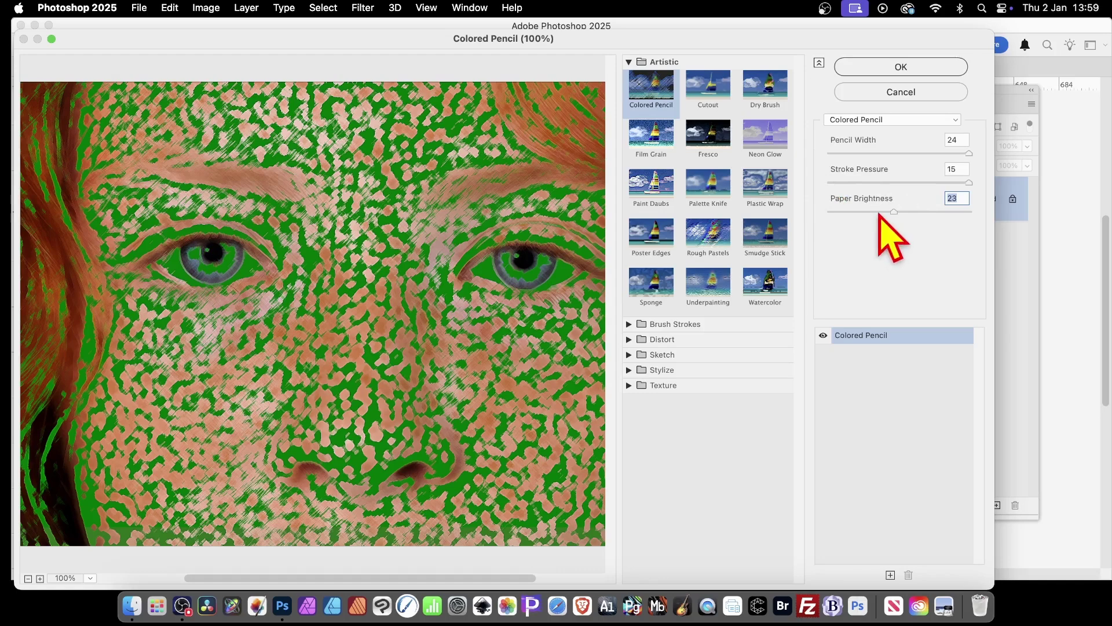
pyautogui.moveTo(892, 212); pyautogui.dragTo(818, 212)
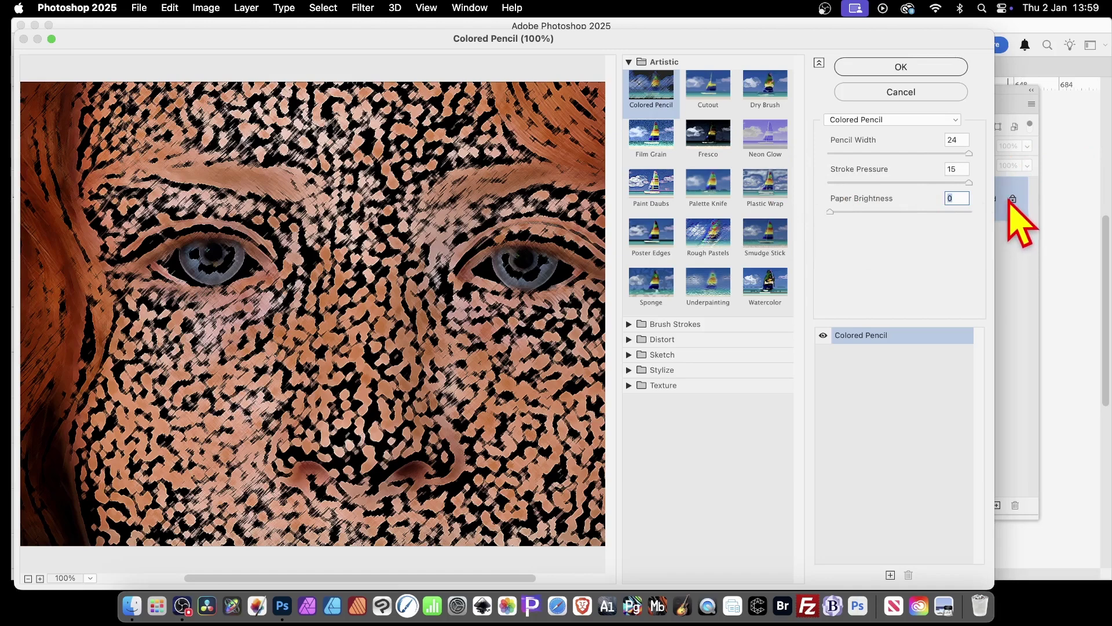
pyautogui.click(883, 212)
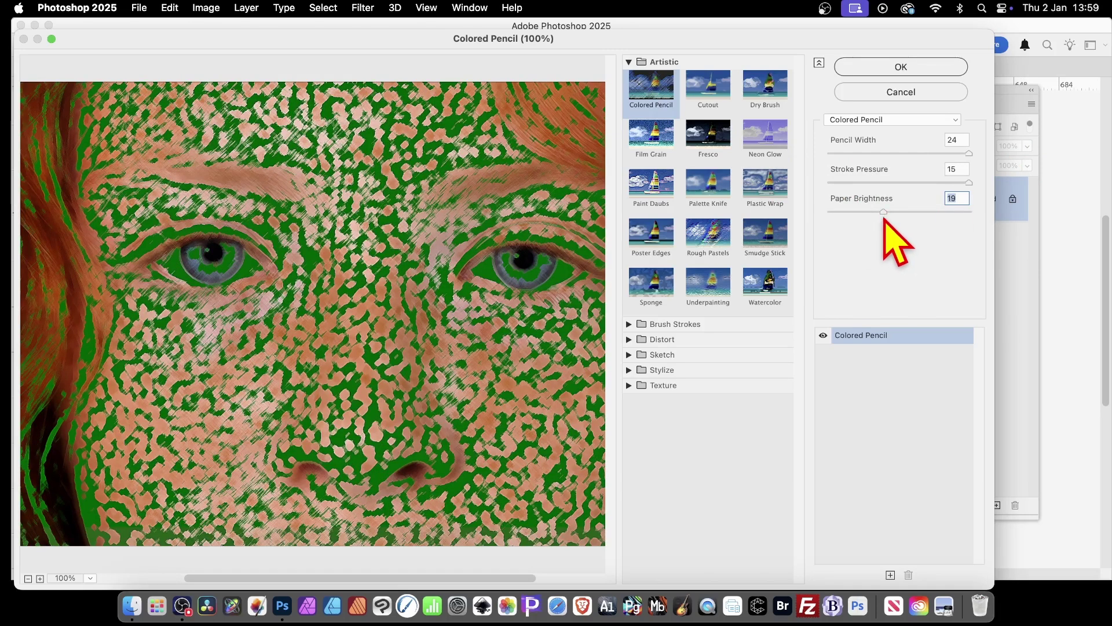
pyautogui.click(914, 67)
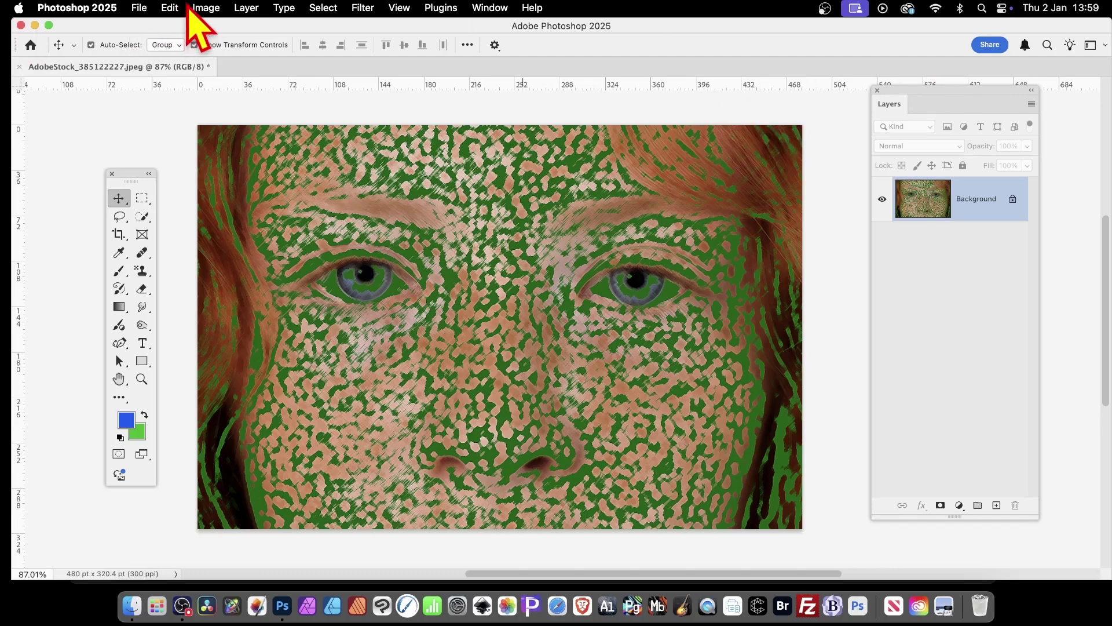
# - Bring up the Edit menu to reach the fade command for the filter
pyautogui.click(170, 7)
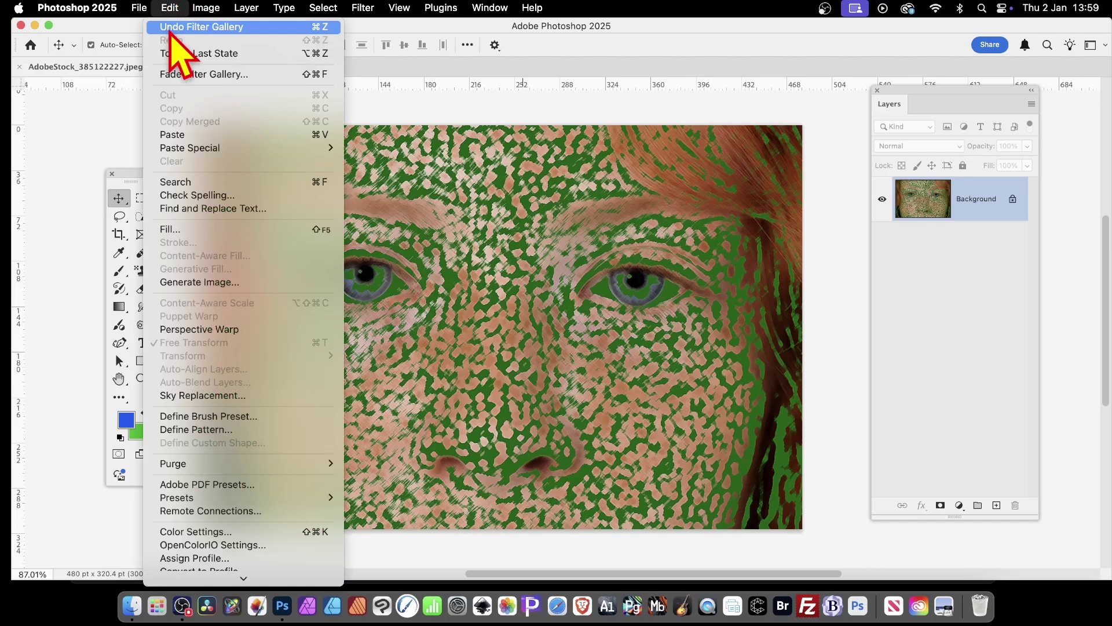
# - Open Fade Filter Gallery and try opacity values of 38%, 72% and 96%
pyautogui.click(200, 76)
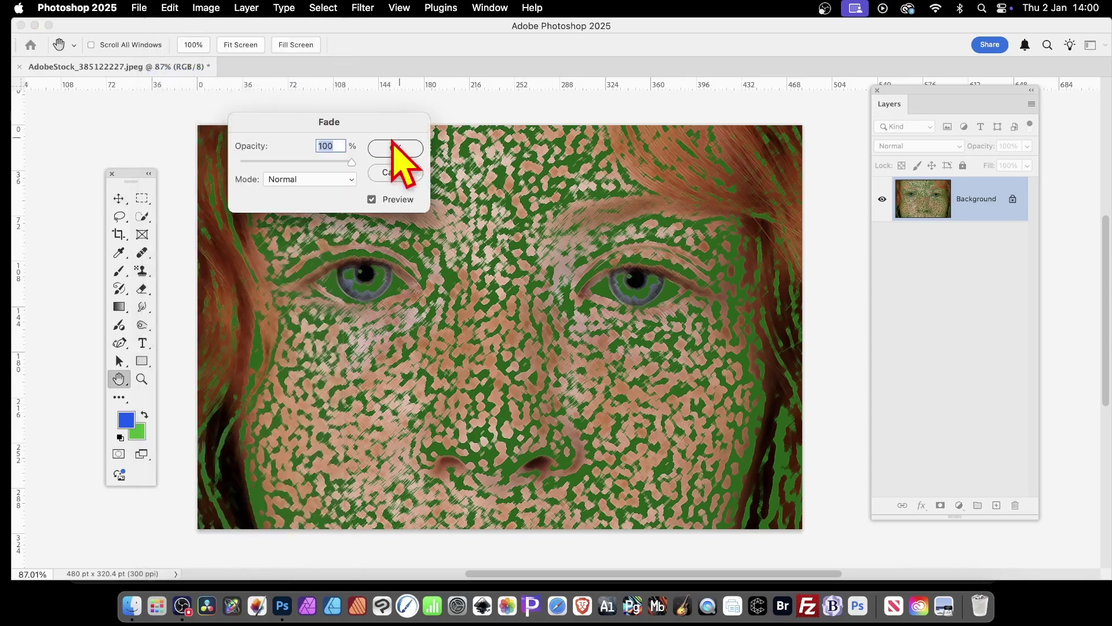
pyautogui.moveTo(309, 119); pyautogui.dragTo(439, 120)
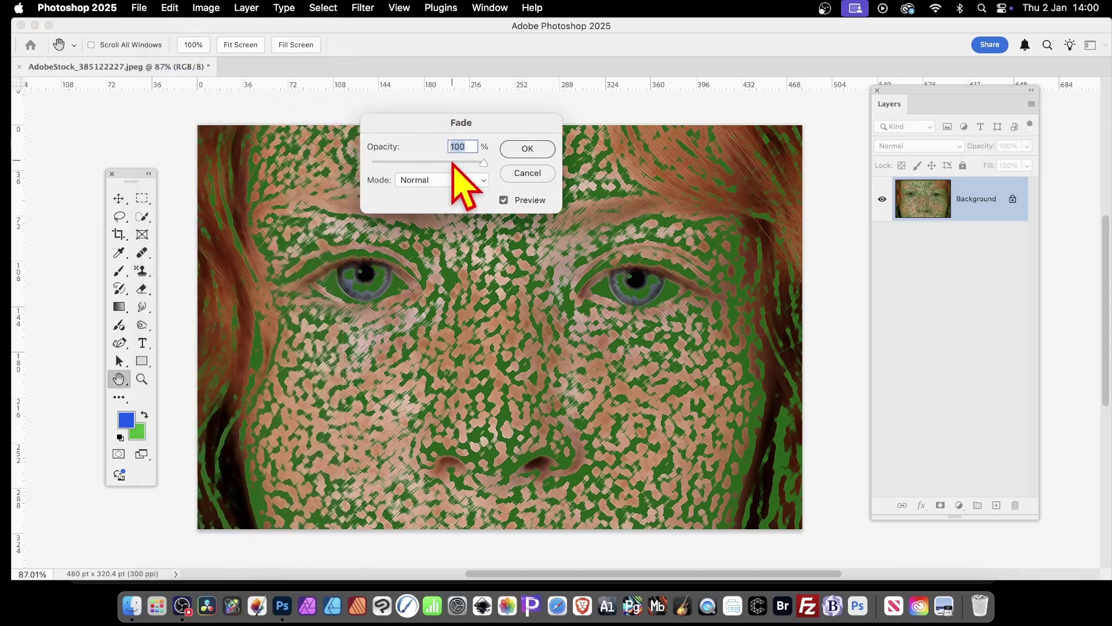
pyautogui.moveTo(455, 164); pyautogui.dragTo(398, 165)
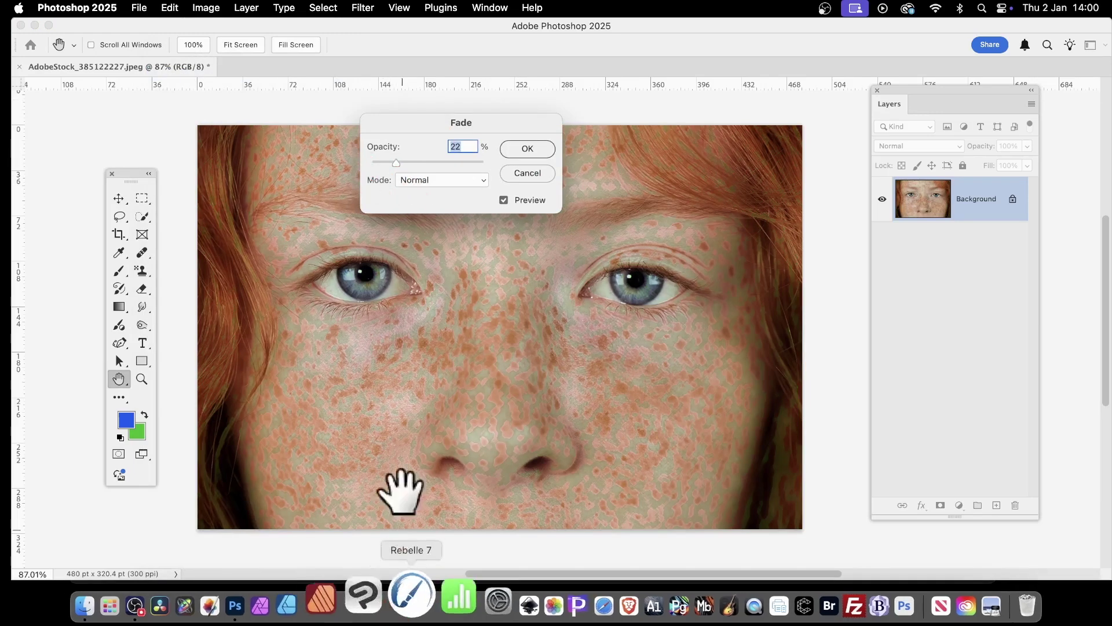
pyautogui.moveTo(427, 163); pyautogui.dragTo(451, 164)
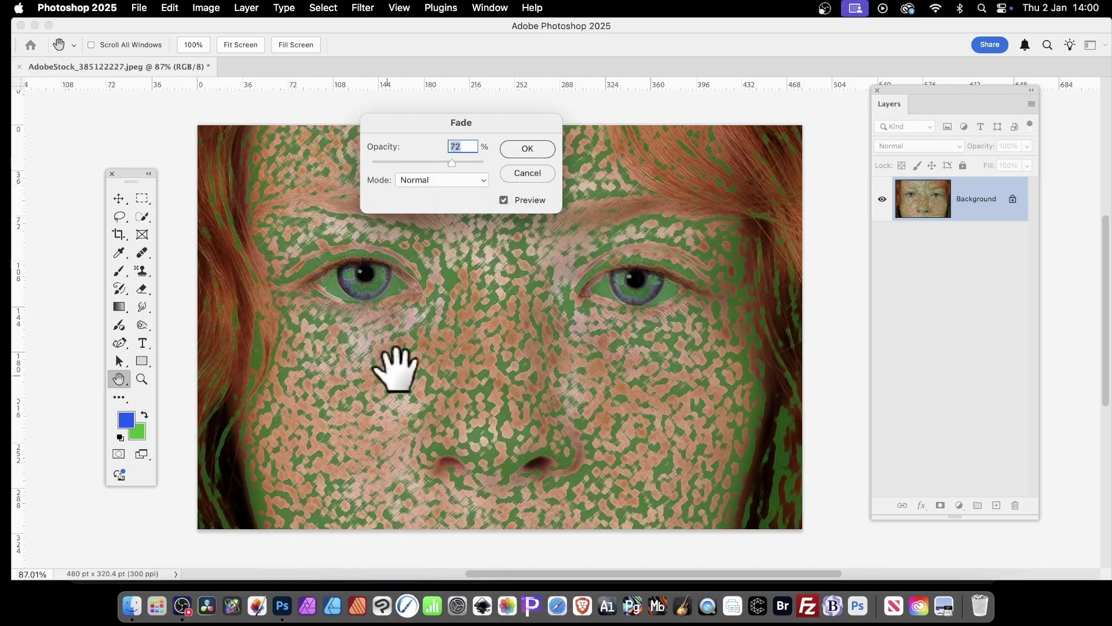
pyautogui.moveTo(471, 163)
pyautogui.mouseDown()
pyautogui.moveTo(383, 164)
pyautogui.moveTo(483, 164)
pyautogui.mouseUp()
# - Fade at 100% opacity in Overlay mode, after trying Multiply, Color Burn and Lighten
pyautogui.click(456, 181)
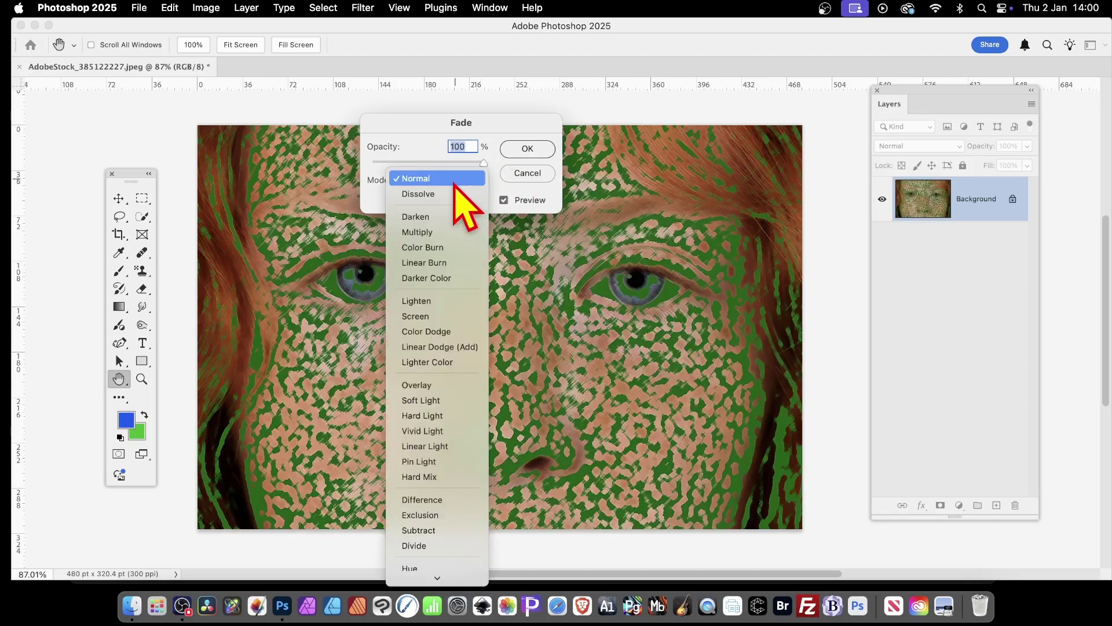
pyautogui.click(439, 232)
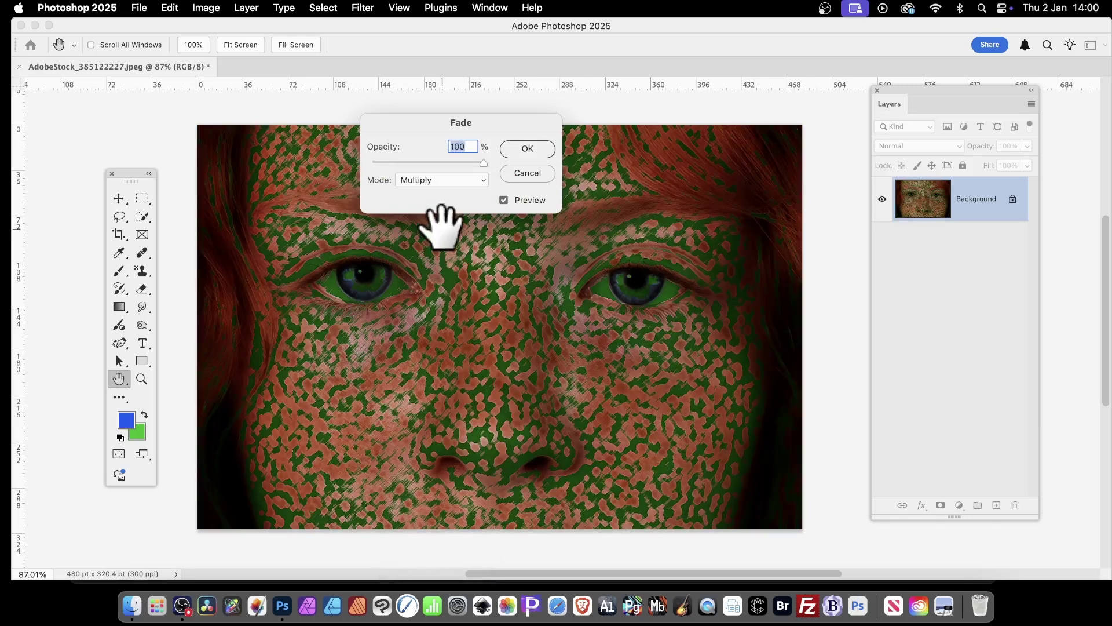
pyautogui.click(438, 180)
pyautogui.click(435, 196)
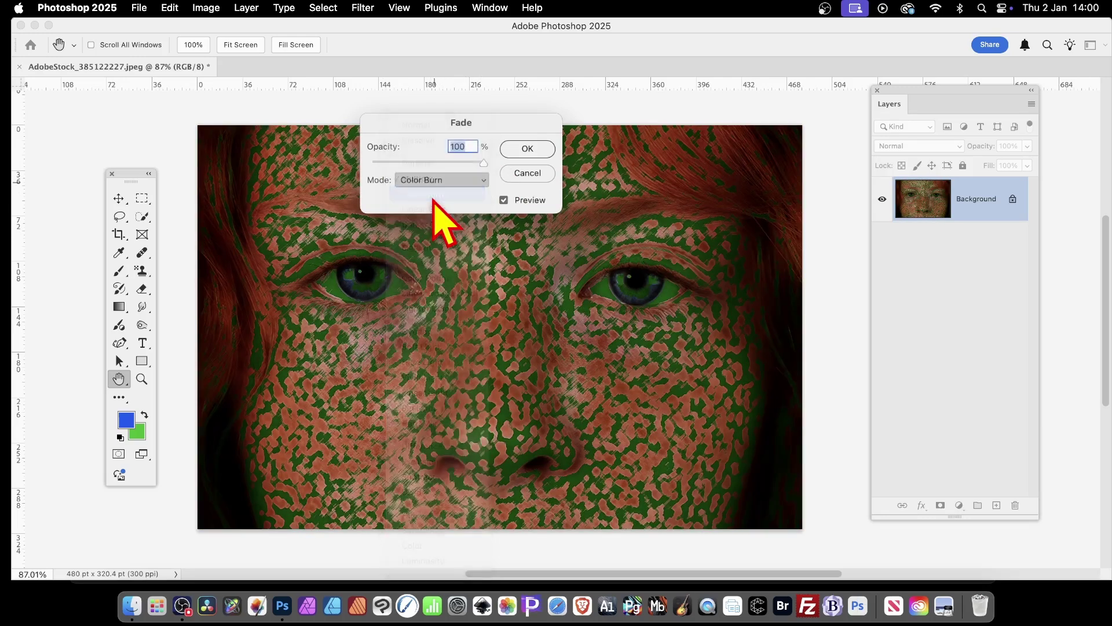
pyautogui.click(455, 181)
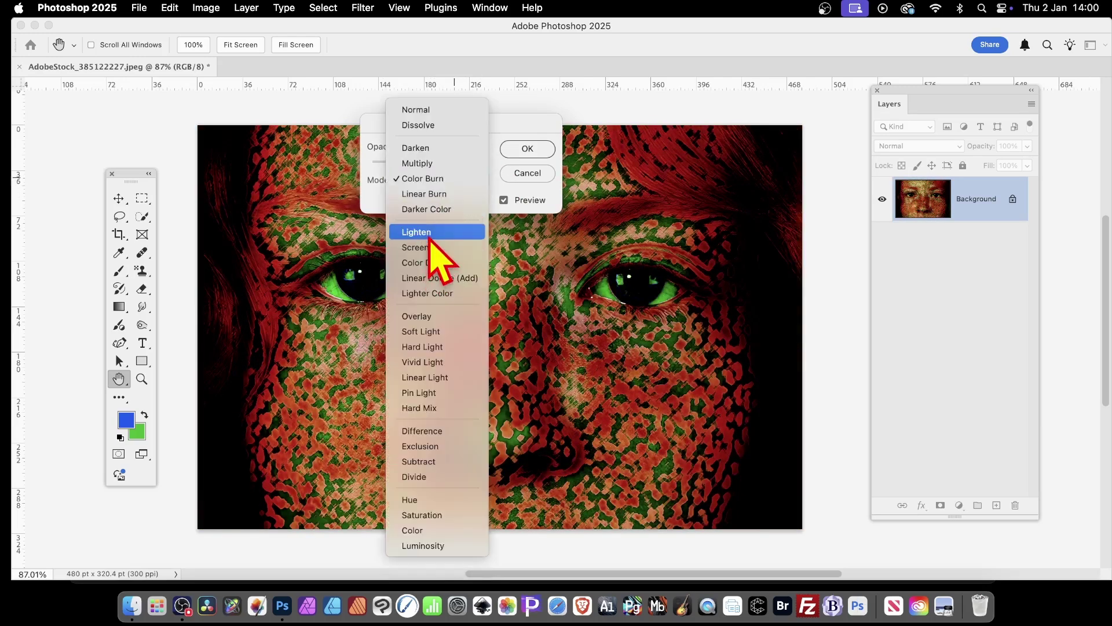
pyautogui.click(436, 250)
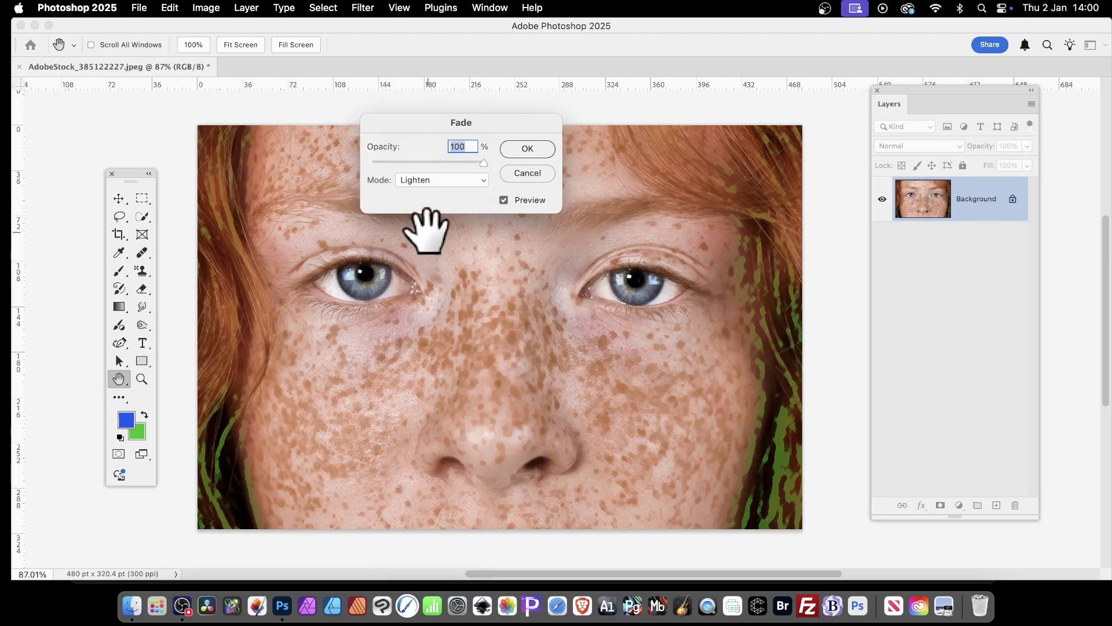
pyautogui.click(464, 181)
pyautogui.click(438, 266)
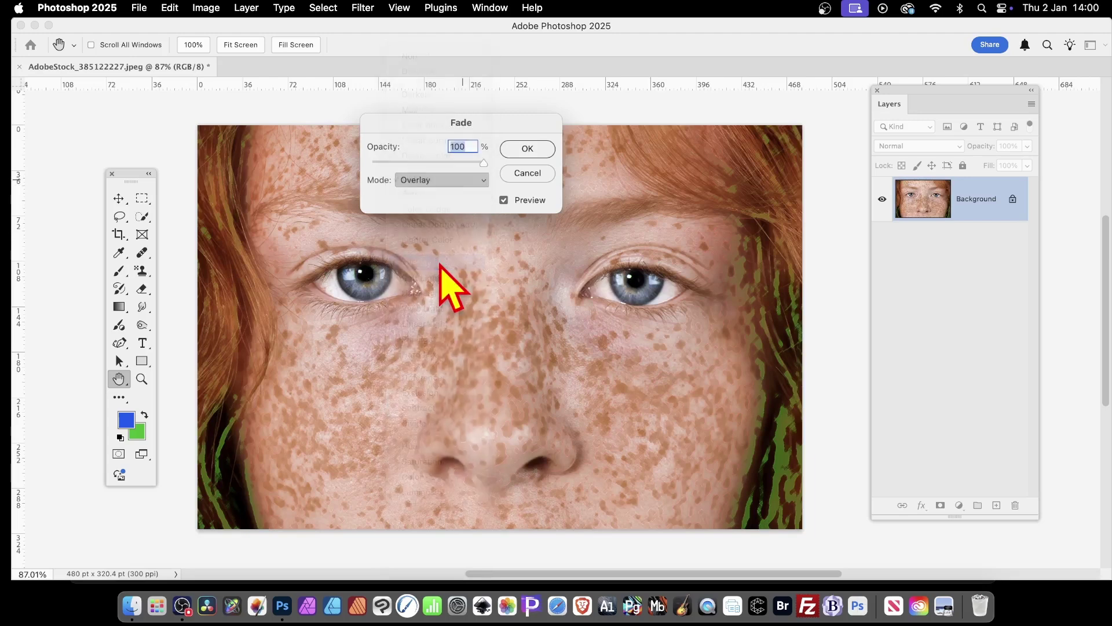
pyautogui.click(542, 152)
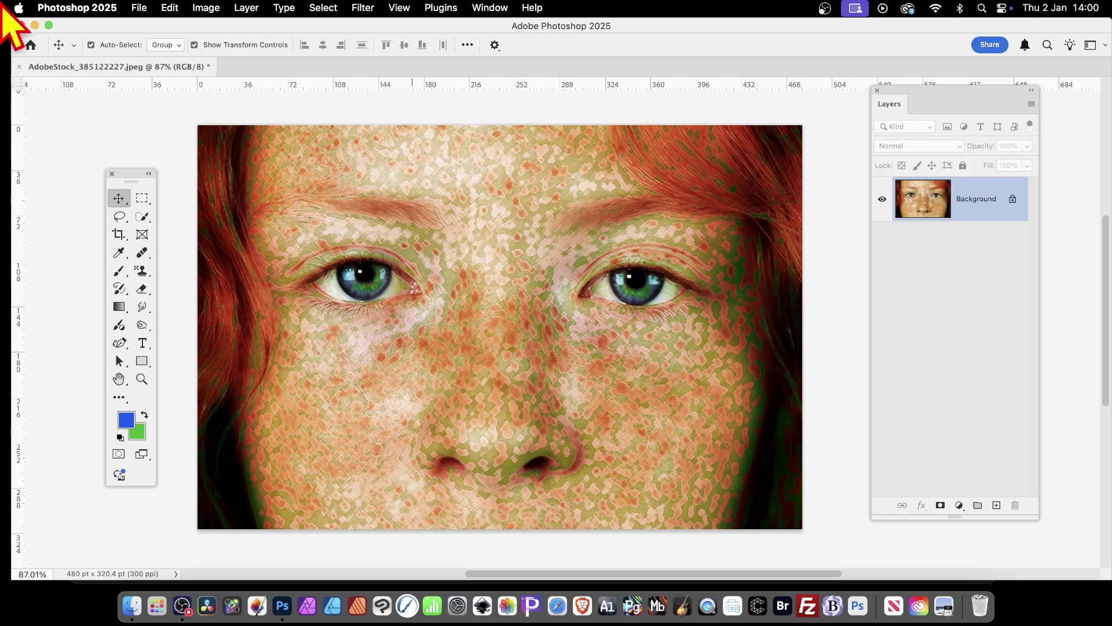
# - Undo the Overlay fade back to the original freckled photo
pyautogui.click(169, 8)
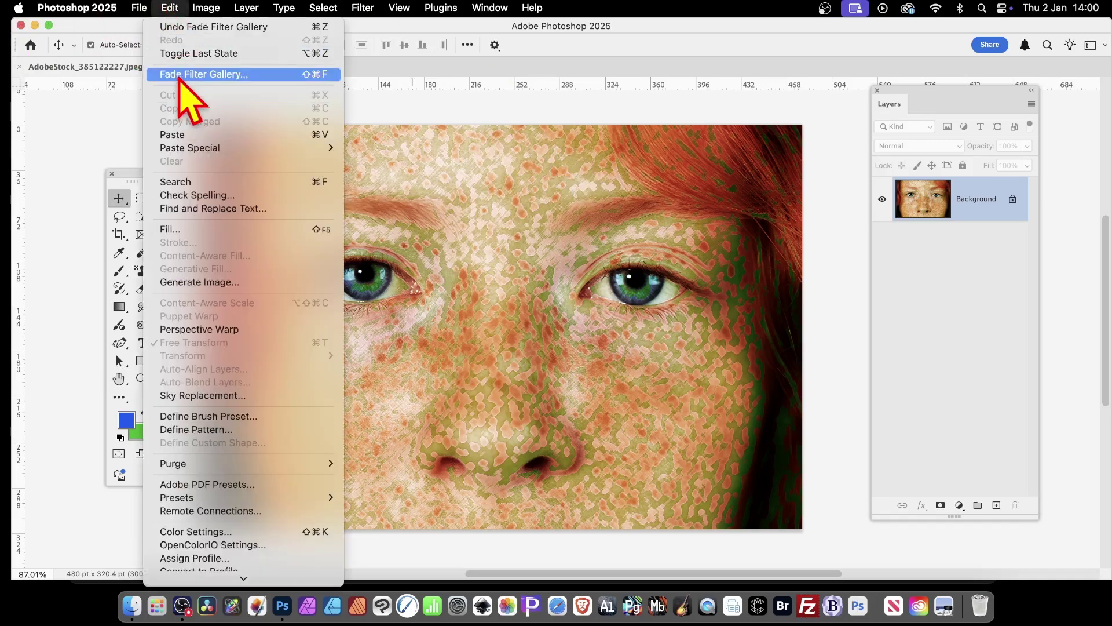
pyautogui.click(616, 142)
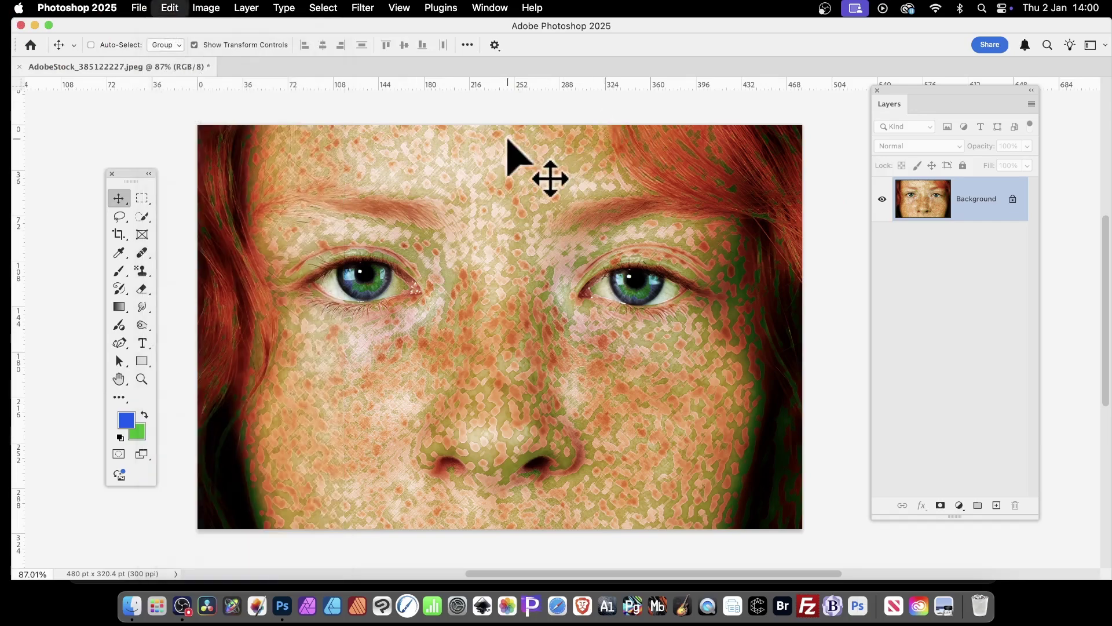
pyautogui.press('super+z')
pyautogui.press('super+z')
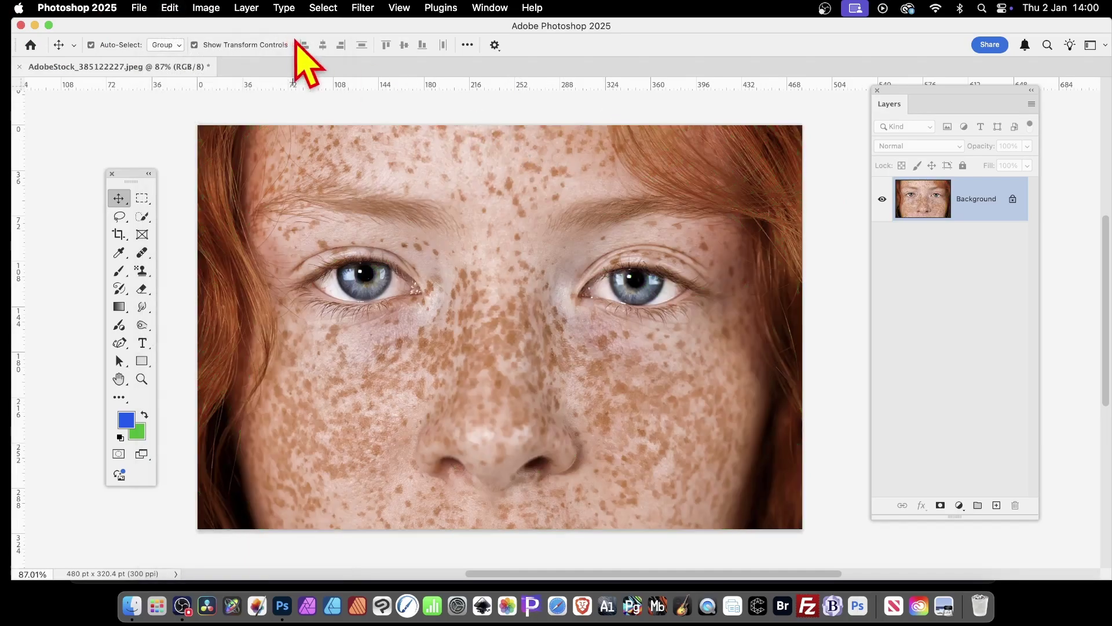
# - Reapply the last Filter Gallery effect to bring back the green pencil strokes
pyautogui.click(366, 7)
pyautogui.click(376, 29)
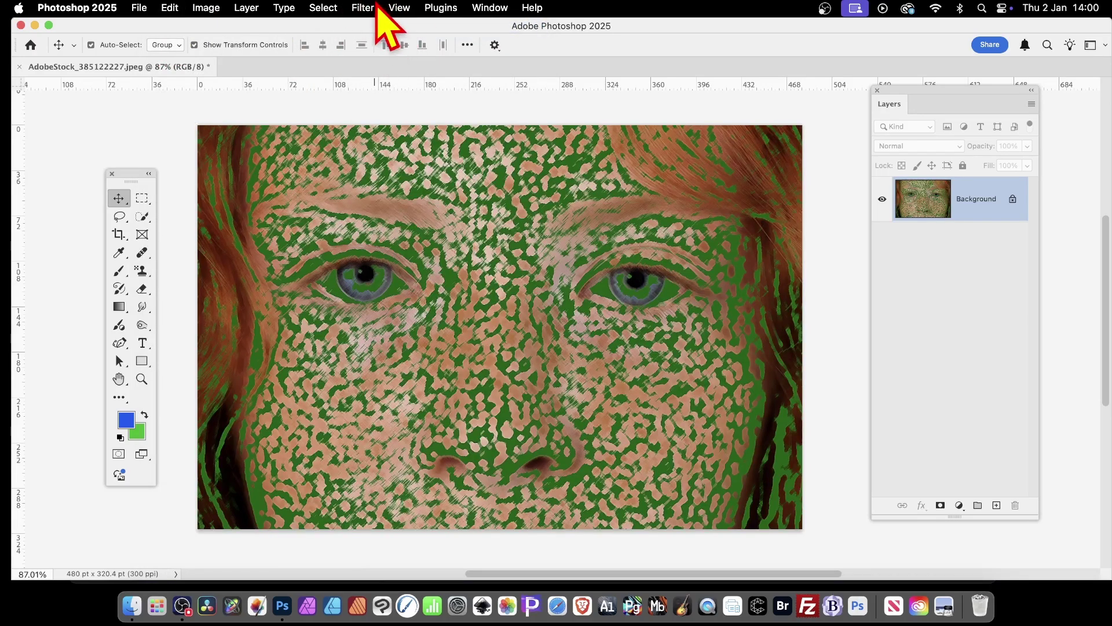
pyautogui.click(371, 8)
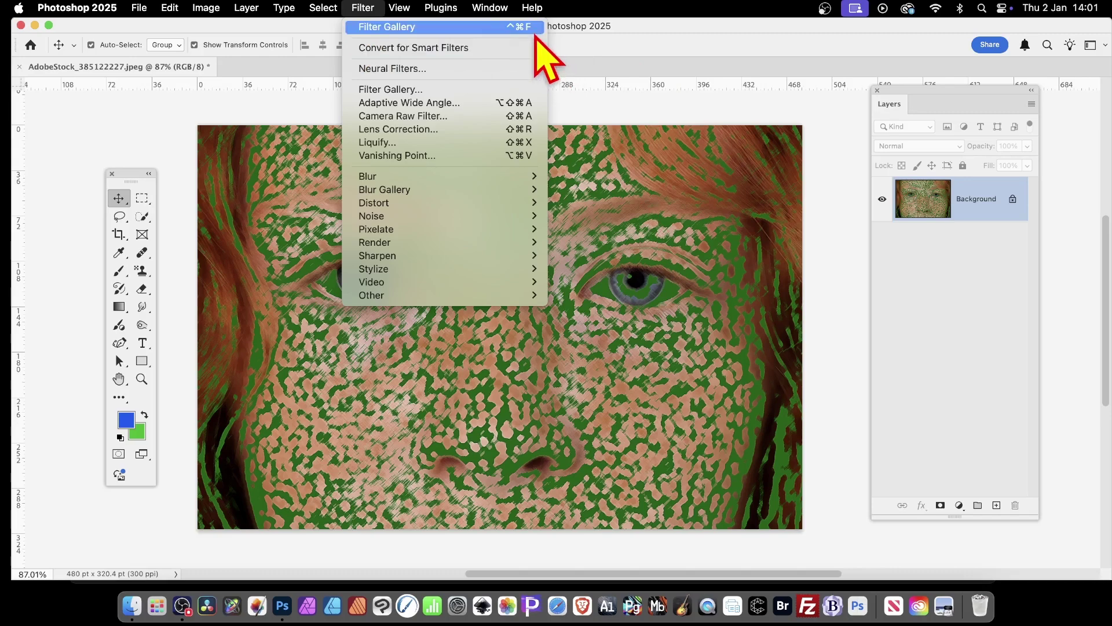
pyautogui.click(650, 259)
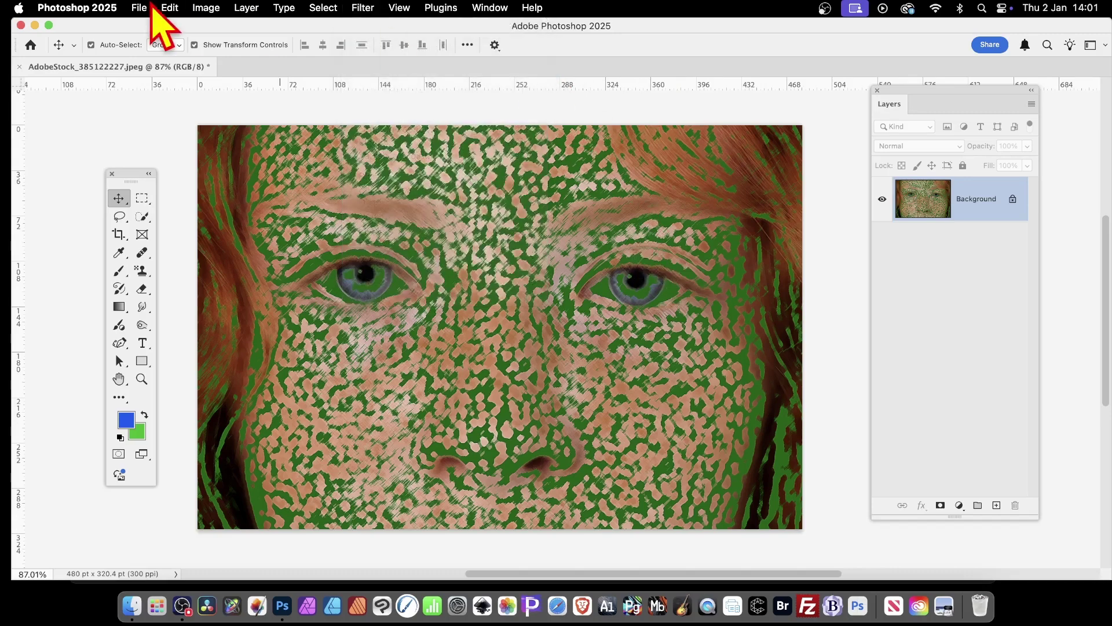
# - Undo the Filter Gallery effect from the Edit menu
pyautogui.click(169, 8)
pyautogui.click(183, 27)
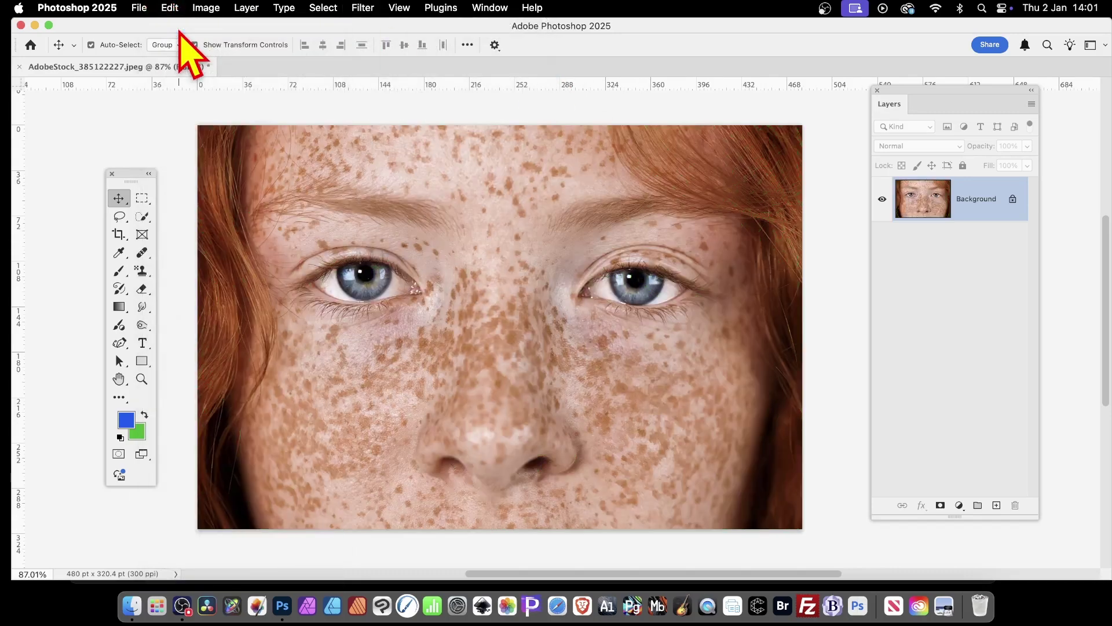
pyautogui.click(178, 8)
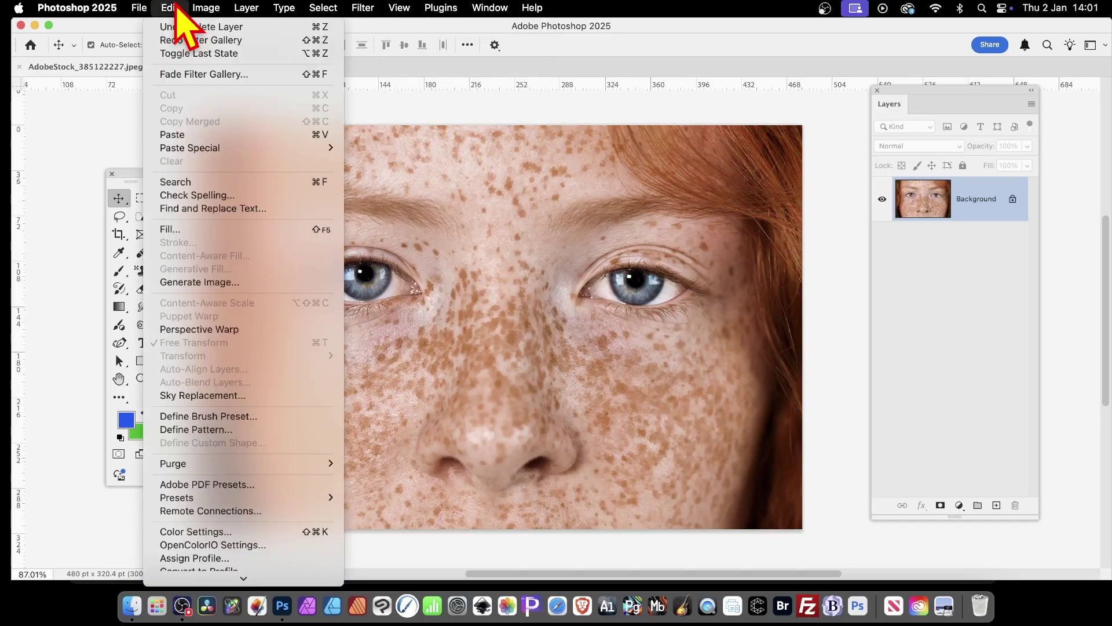
# - Try fading the filter to 39% opacity in Darken mode, then cancel the fade
pyautogui.click(193, 75)
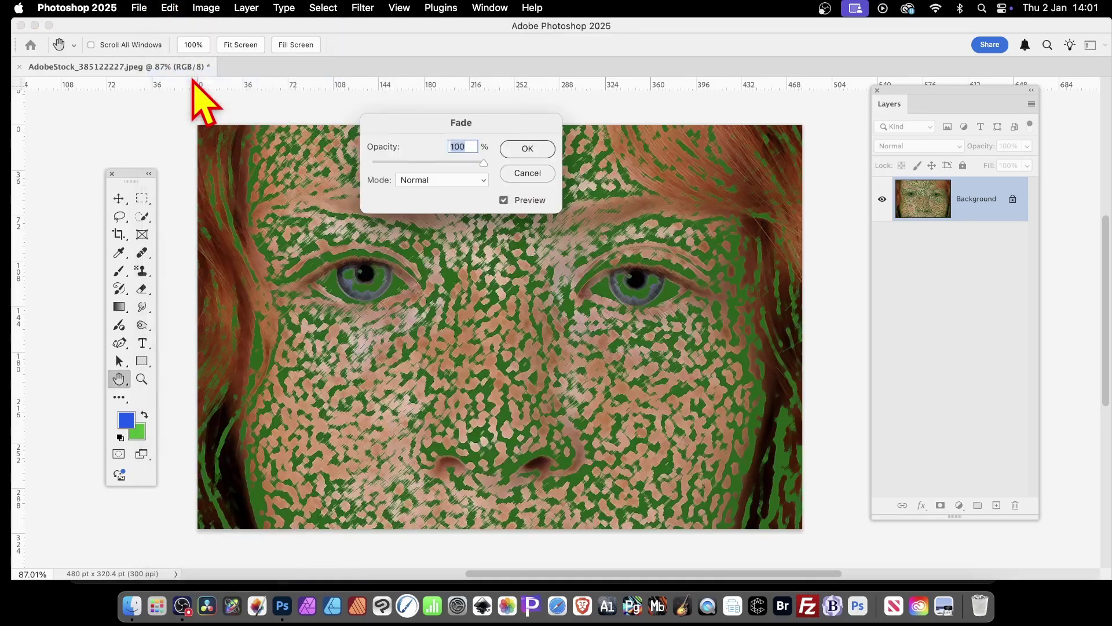
pyautogui.moveTo(445, 162); pyautogui.dragTo(415, 164)
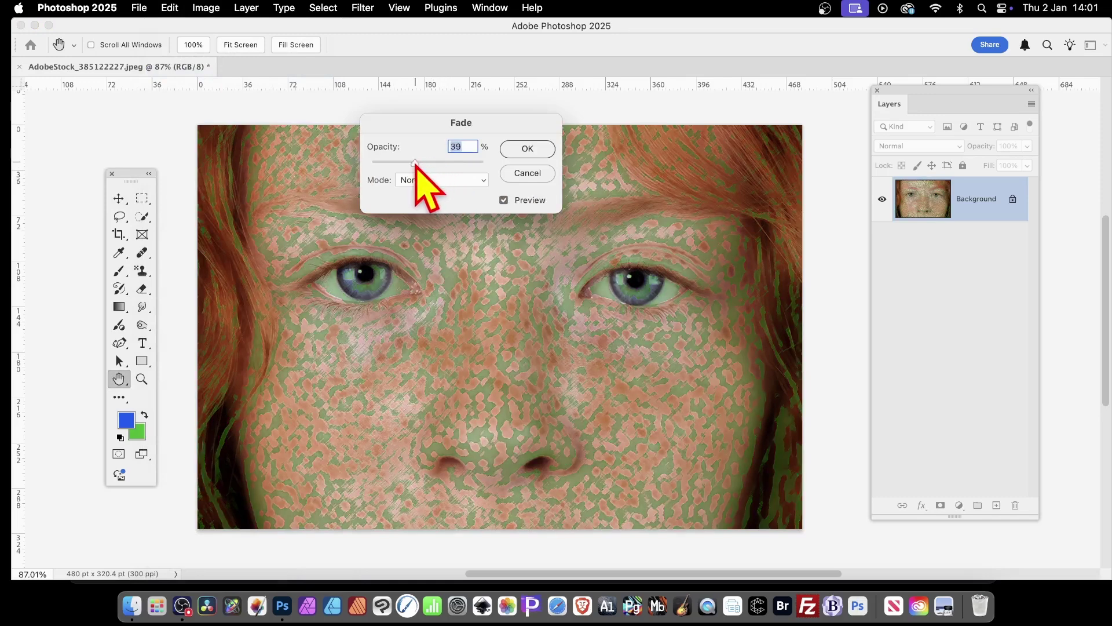
pyautogui.click(440, 180)
pyautogui.click(433, 218)
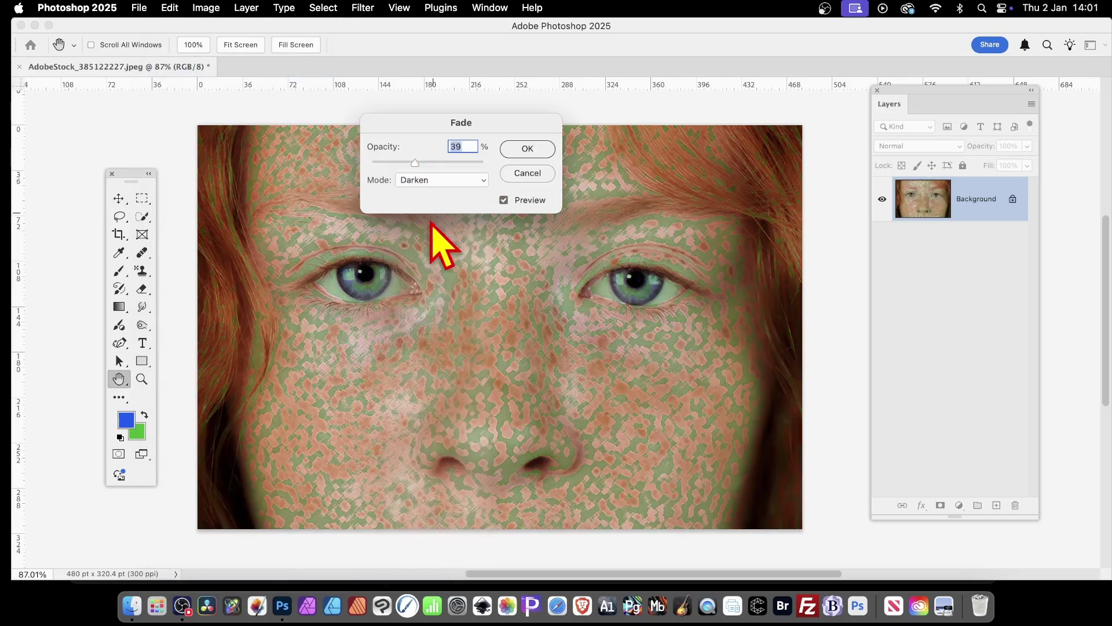
pyautogui.click(518, 172)
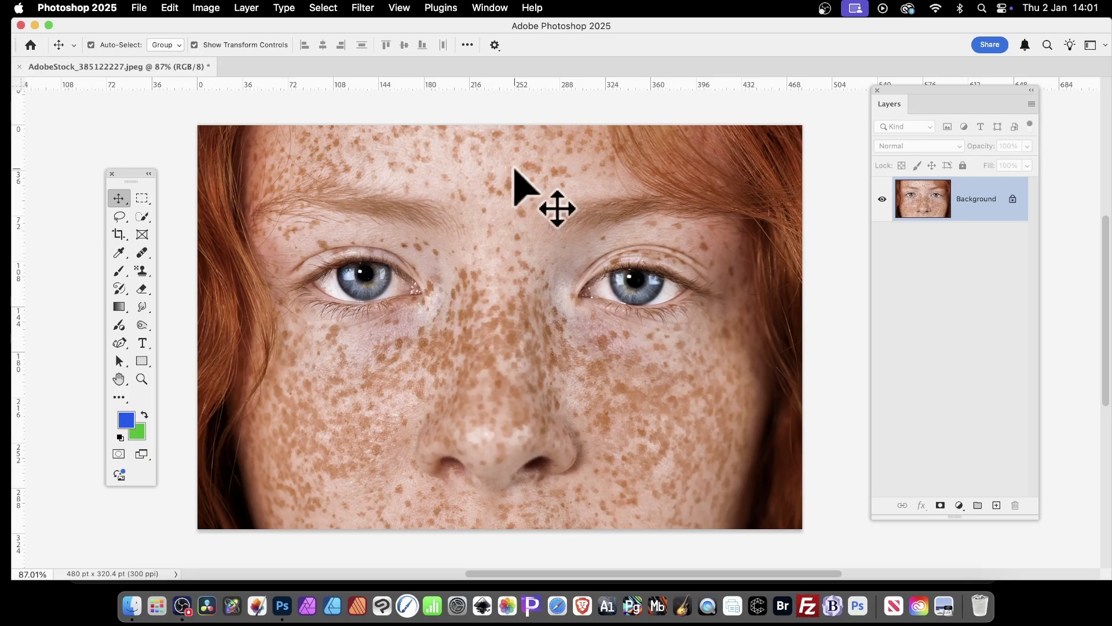
# - Reopen the Filter Gallery, reduce Pencil Width from 24, and compare with the effect toggled off
pyautogui.click(363, 7)
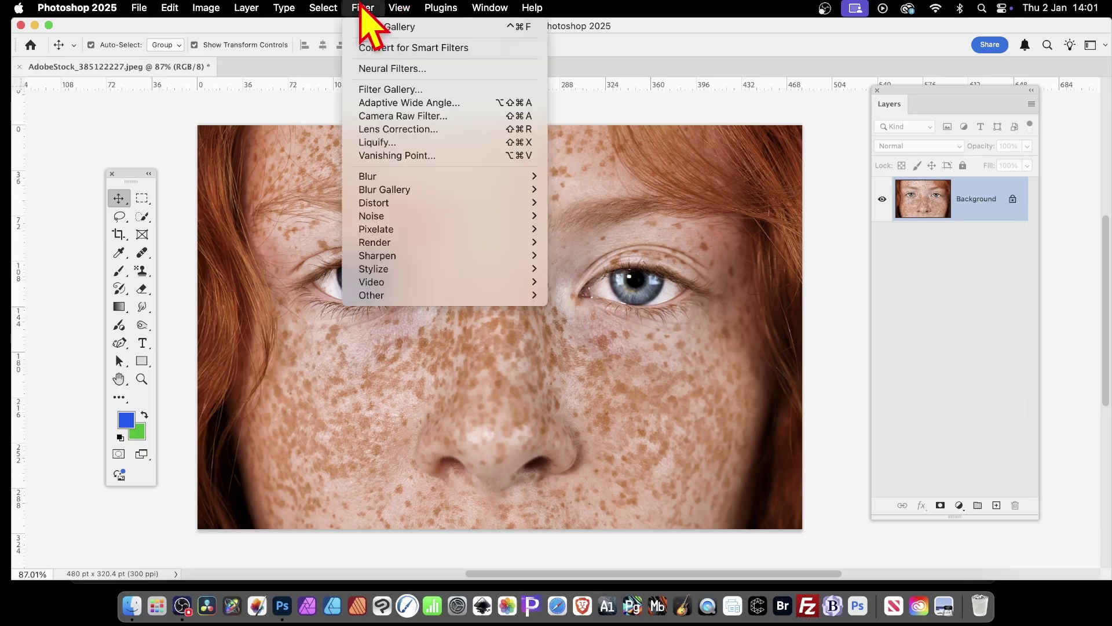
pyautogui.click(366, 92)
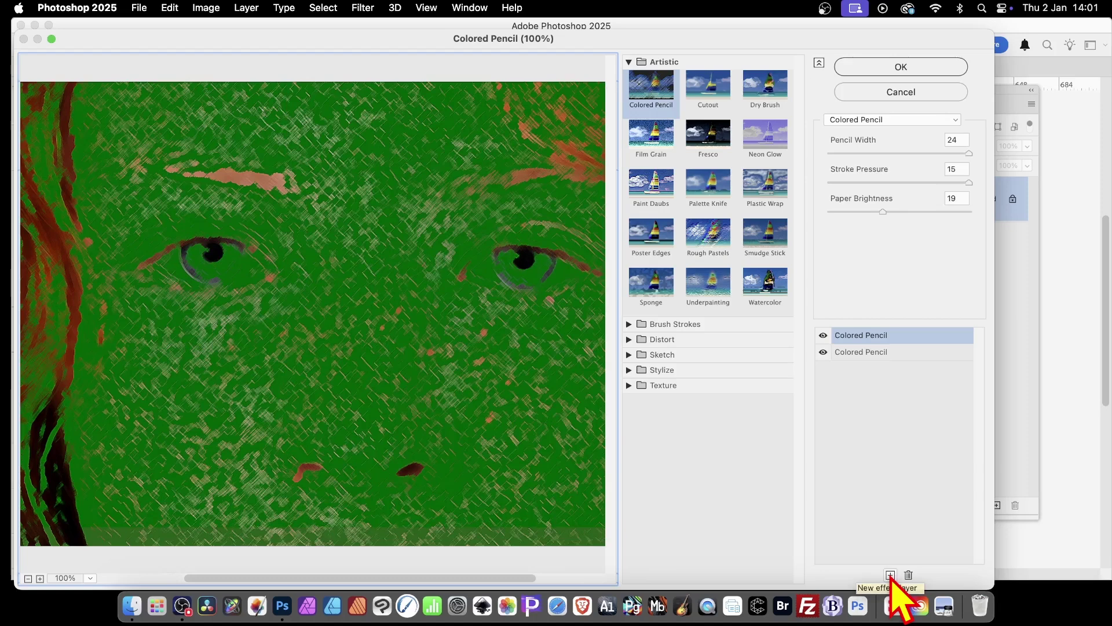
pyautogui.moveTo(969, 153); pyautogui.dragTo(855, 154)
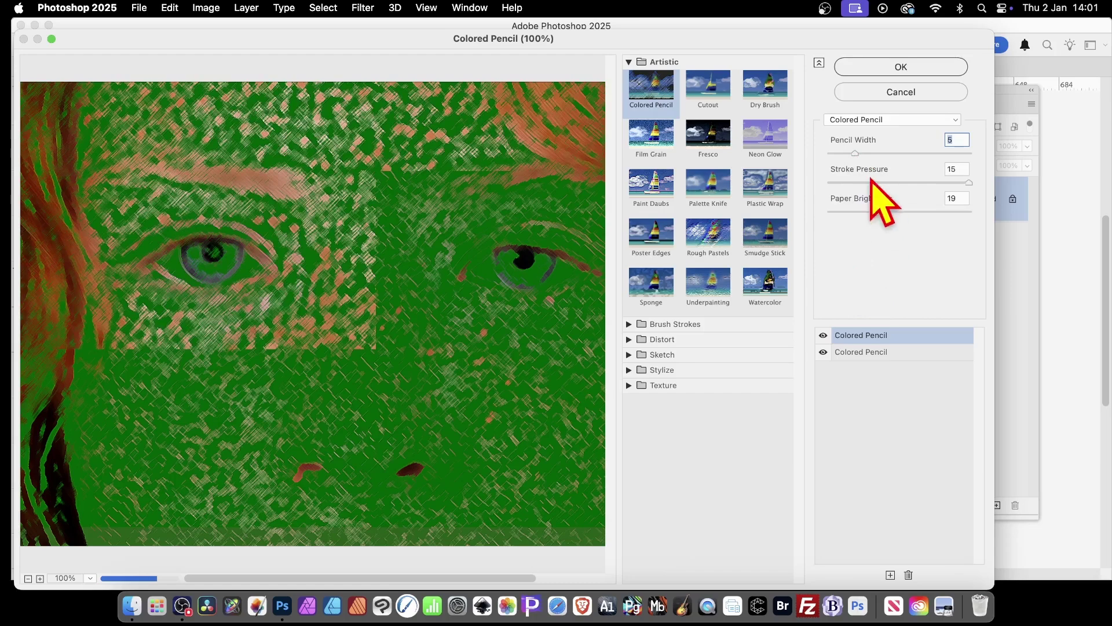
pyautogui.click(823, 352)
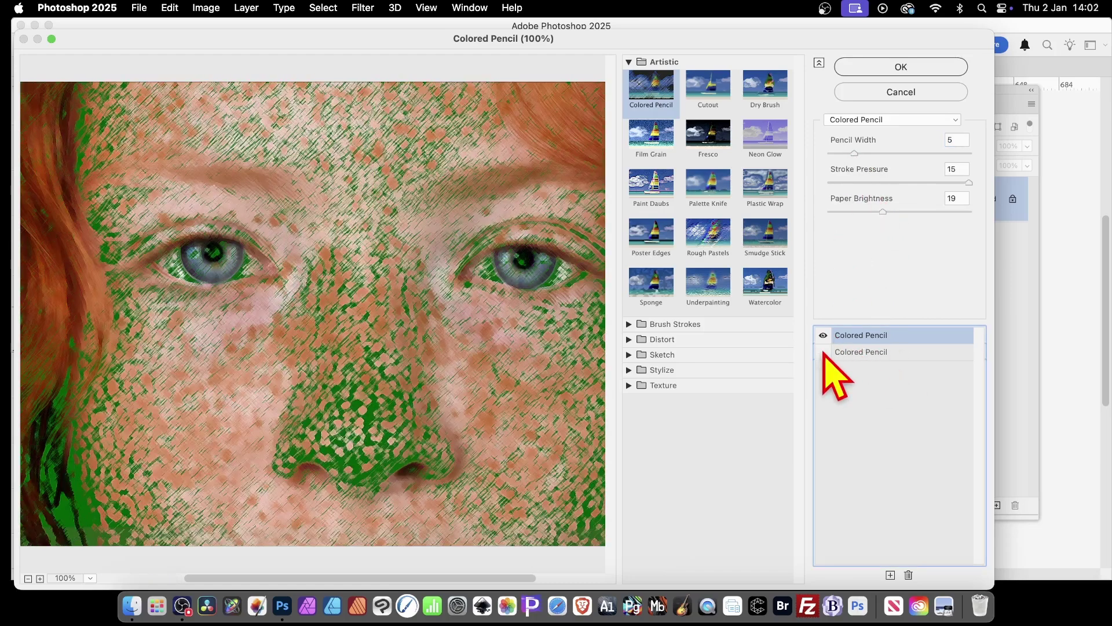
pyautogui.click(823, 352)
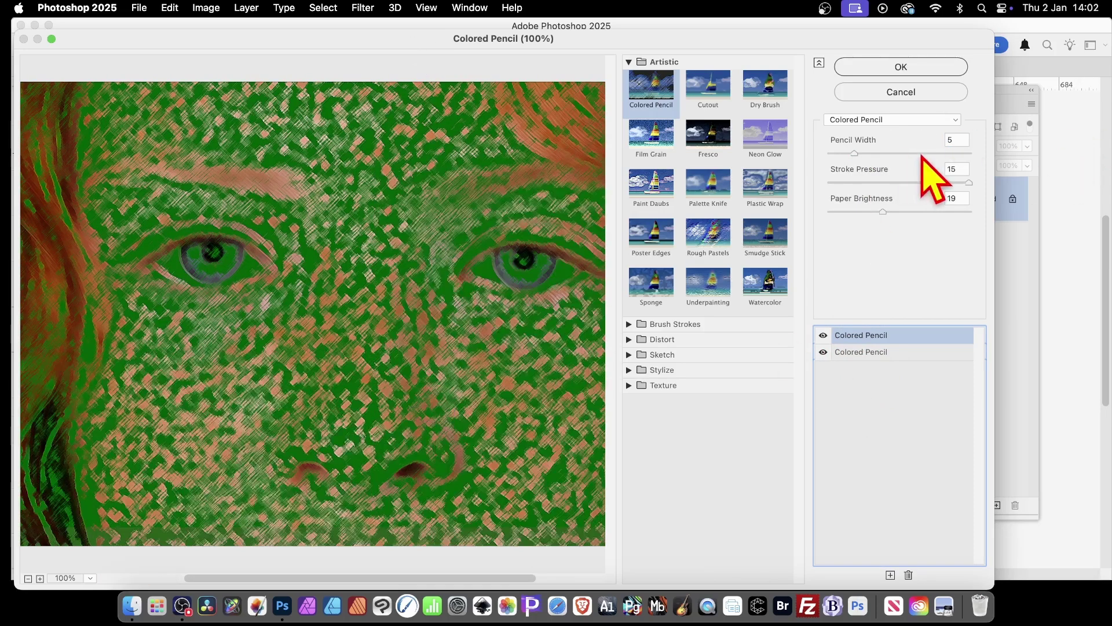
# - Apply Colored Pencil with Pencil Width 3, Stroke Pressure 7 and Paper Brightness 36
pyautogui.click(841, 154)
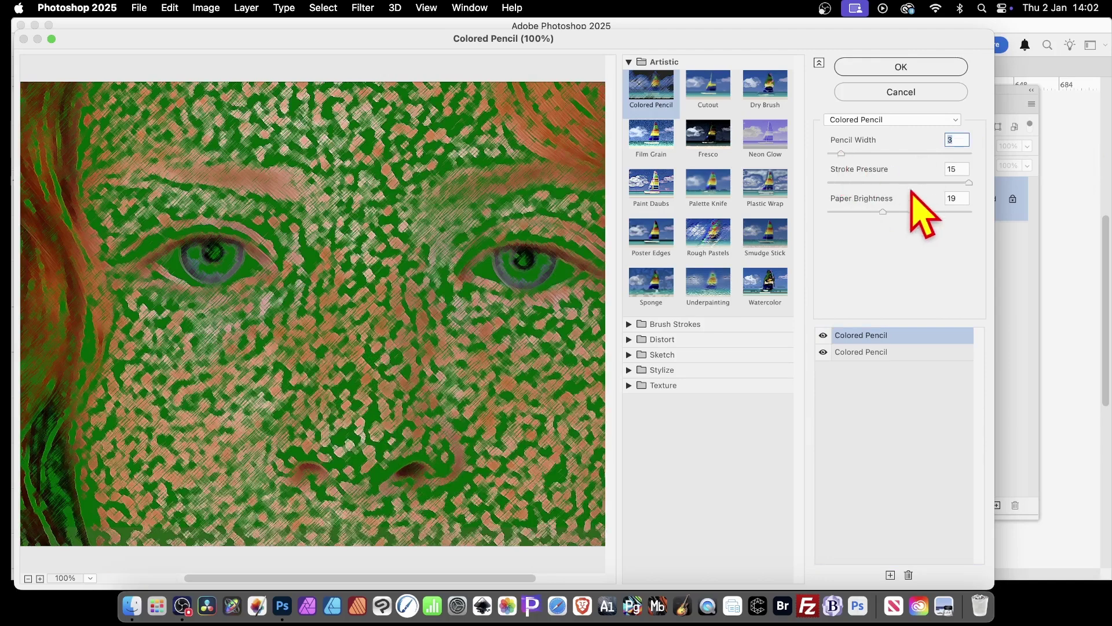
pyautogui.click(897, 183)
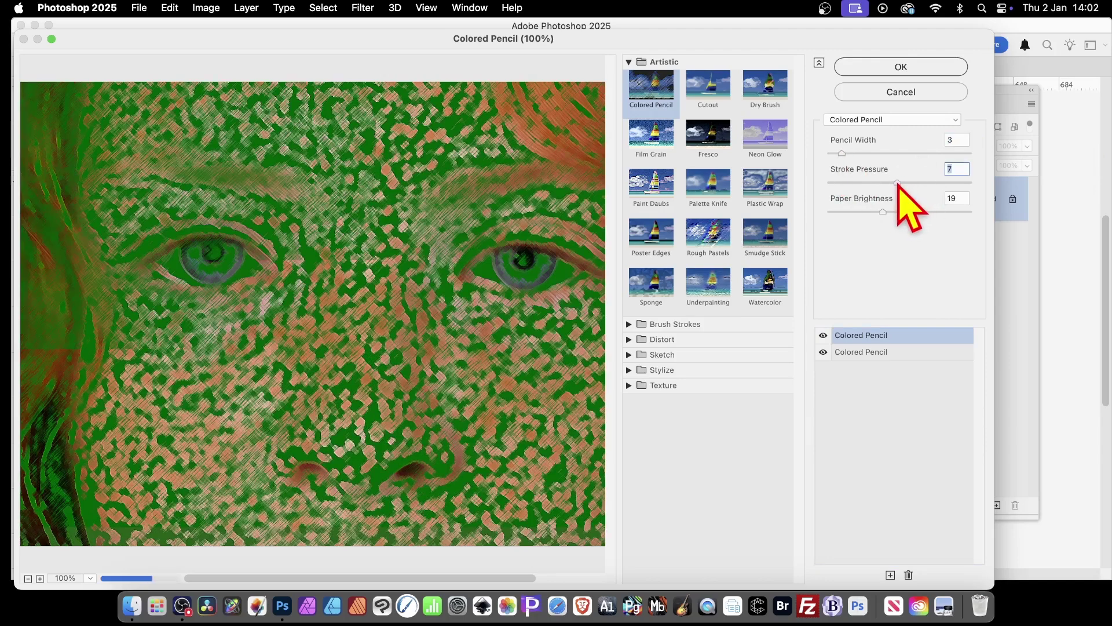
pyautogui.click(904, 212)
pyautogui.click(931, 212)
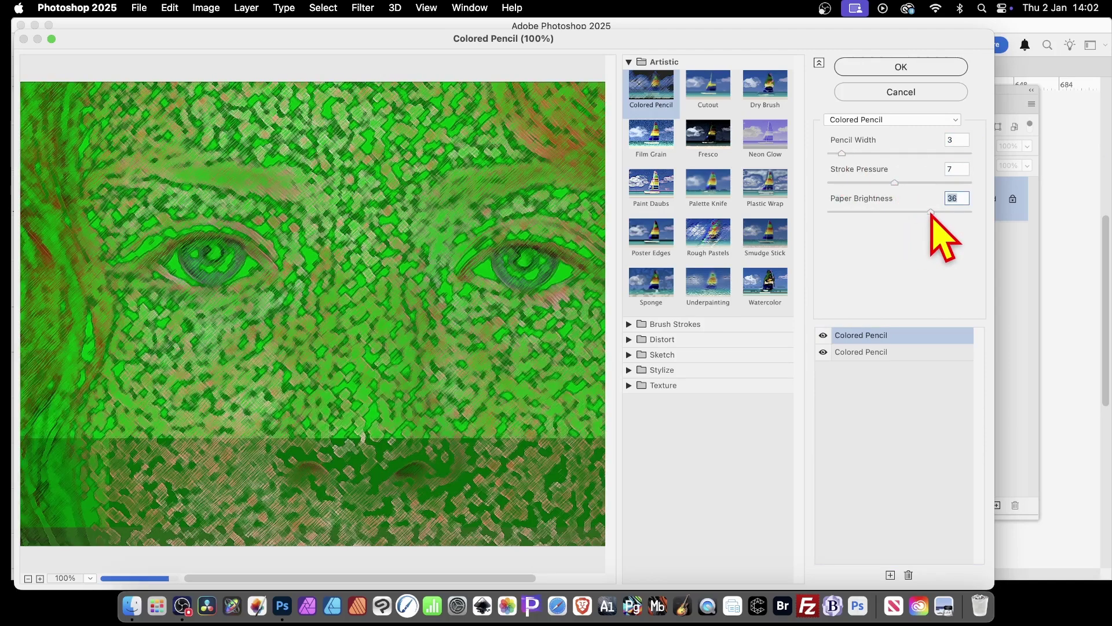
pyautogui.click(927, 69)
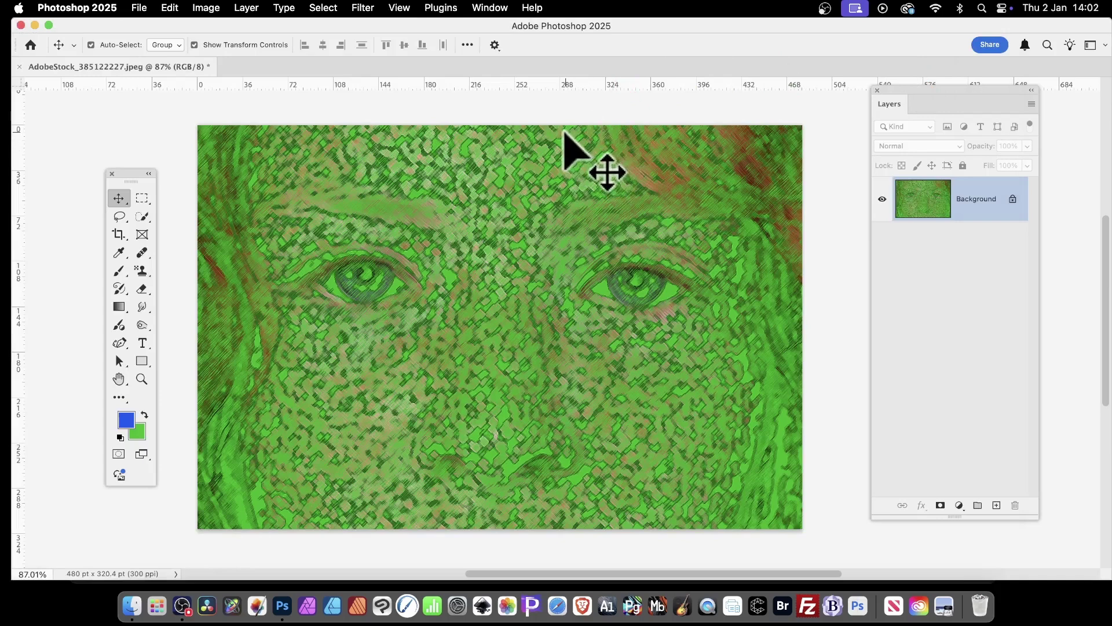
# - Undo the green pencil filter and set the background colour to white (ffffff)
pyautogui.press('super+z')
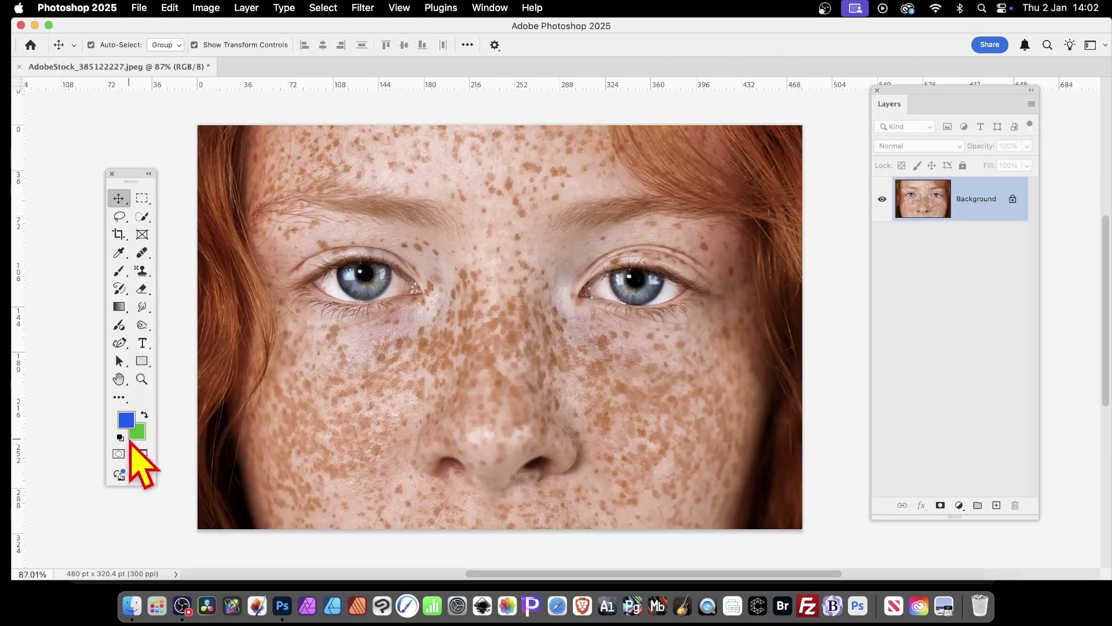
pyautogui.click(138, 433)
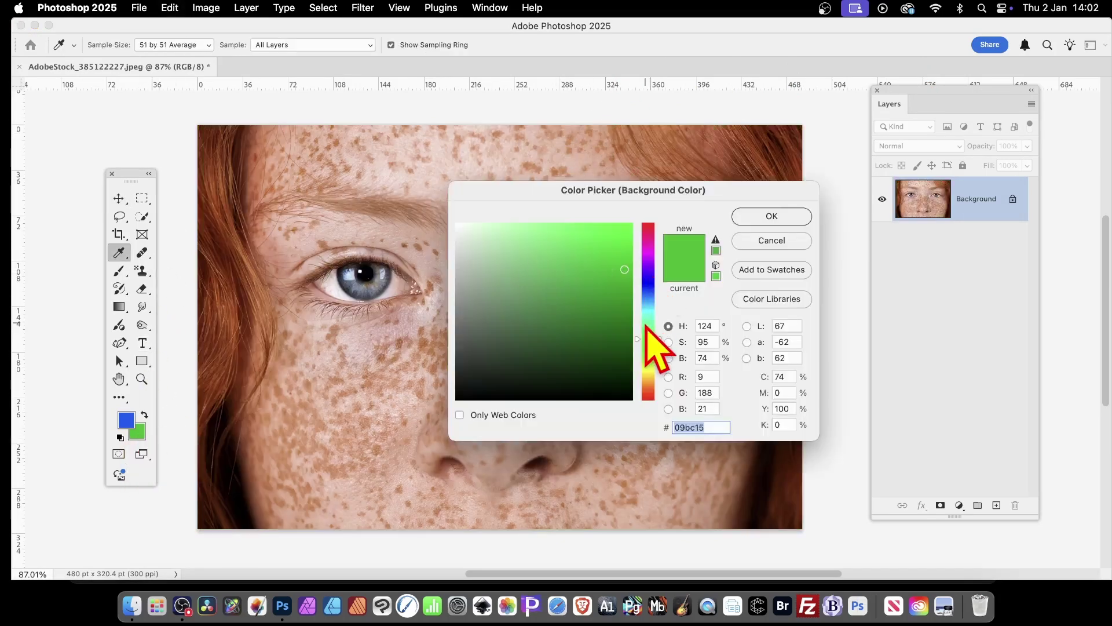
pyautogui.moveTo(540, 272); pyautogui.dragTo(438, 204)
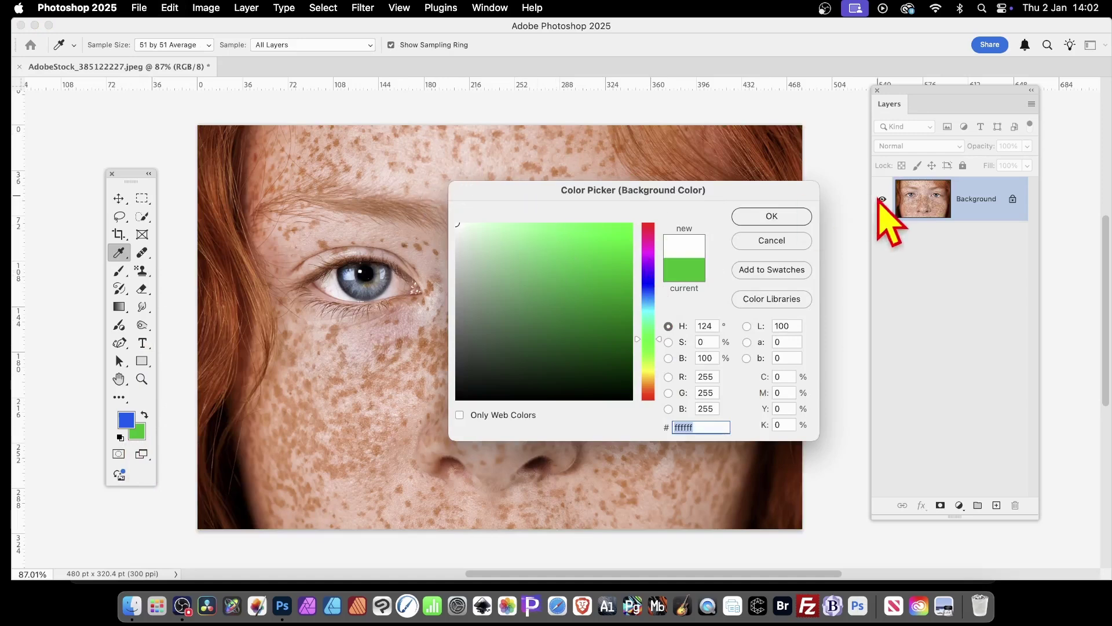
pyautogui.click(781, 217)
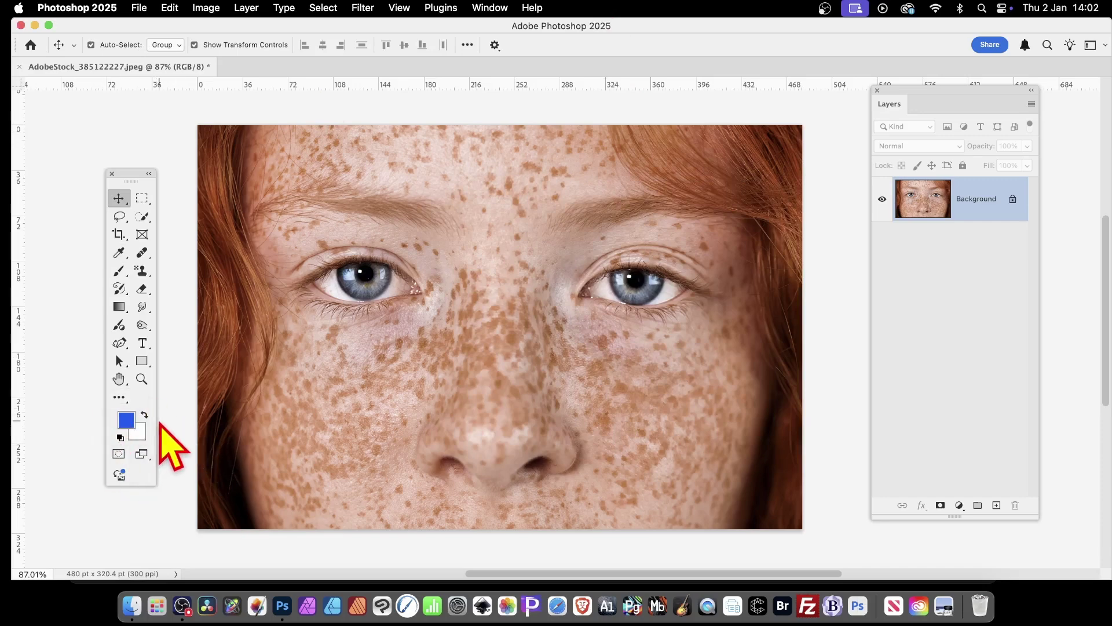
# - Reapply the last Filter Gallery effect, then undo it
pyautogui.click(362, 9)
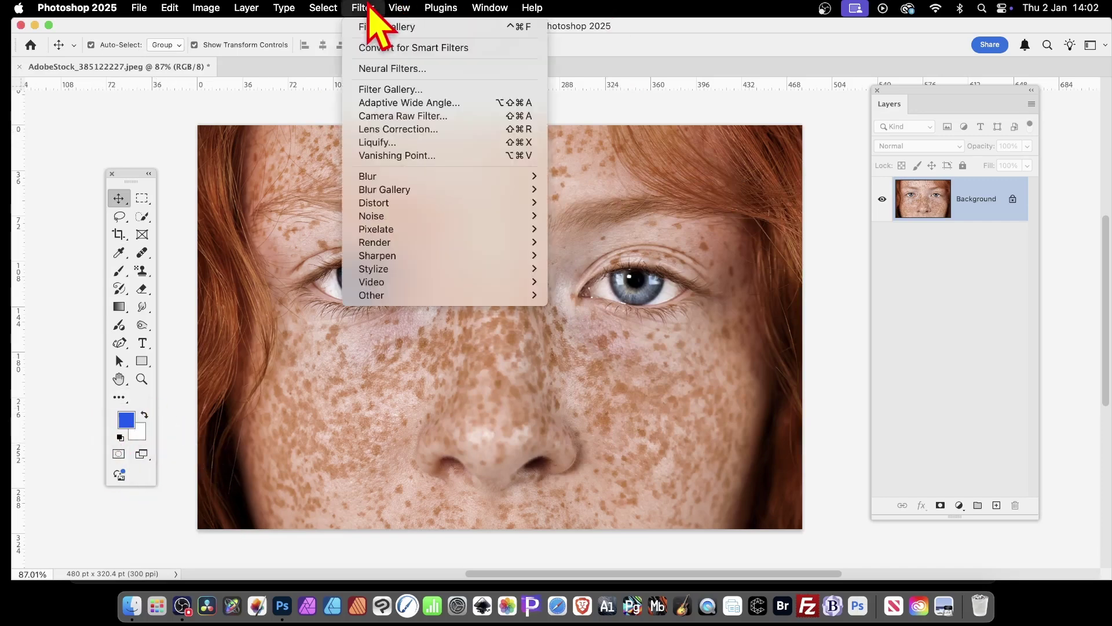
pyautogui.click(372, 29)
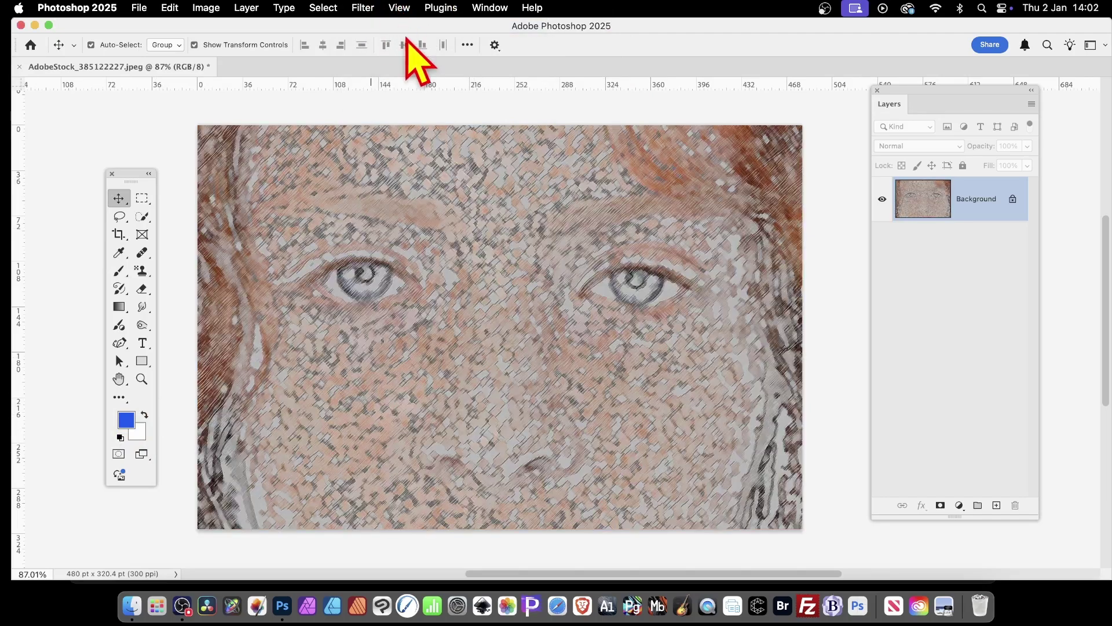
pyautogui.click(174, 8)
pyautogui.click(175, 27)
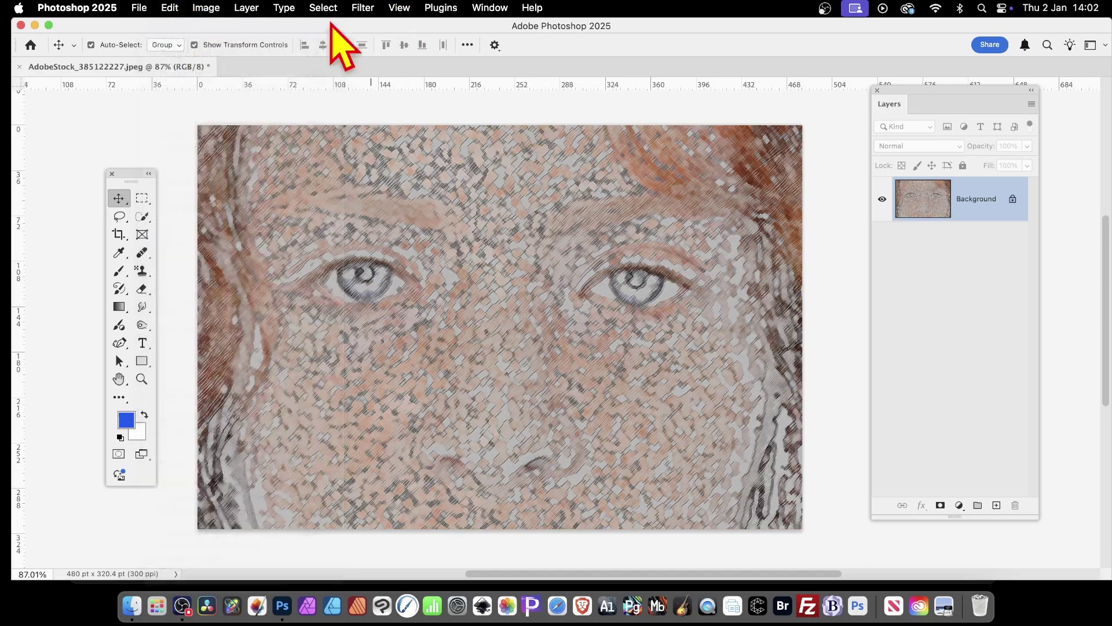
# - Apply Colored Pencil with Pencil Width 10 and Stroke Pressure 9
pyautogui.click(364, 7)
pyautogui.click(383, 89)
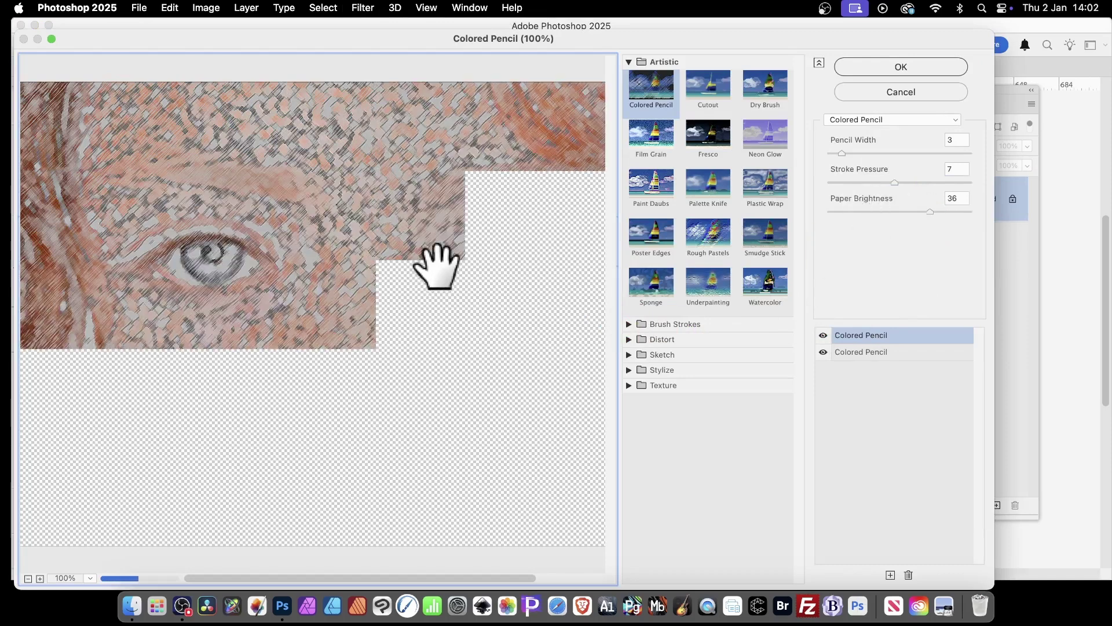
pyautogui.moveTo(895, 182)
pyautogui.mouseDown()
pyautogui.moveTo(850, 183)
pyautogui.moveTo(914, 182)
pyautogui.mouseUp()
pyautogui.click(881, 153)
pyautogui.click(881, 153)
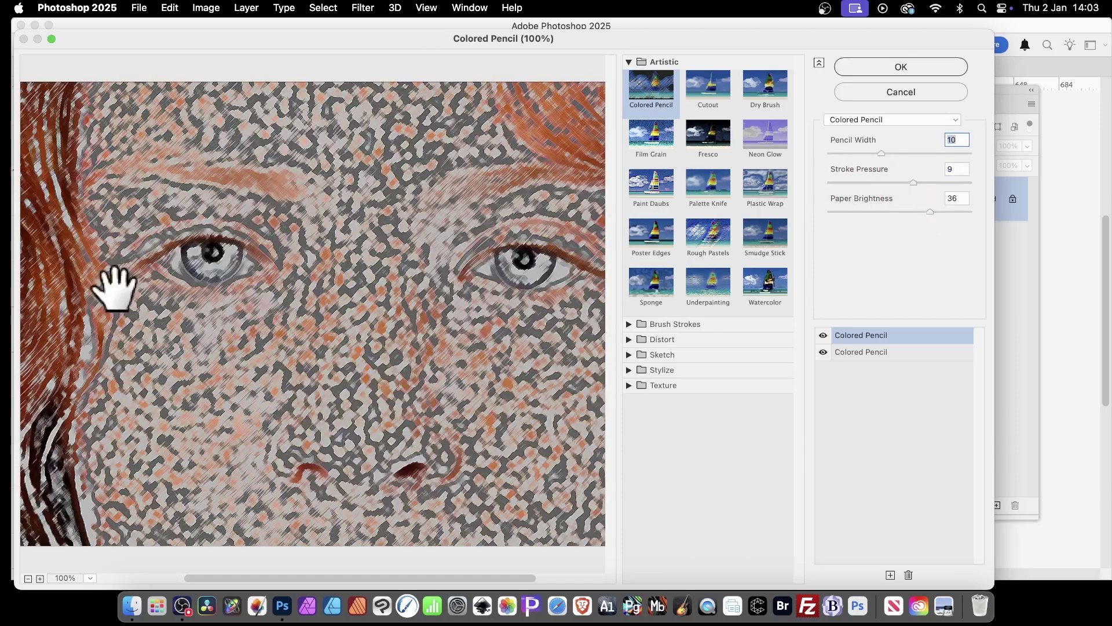
pyautogui.click(902, 67)
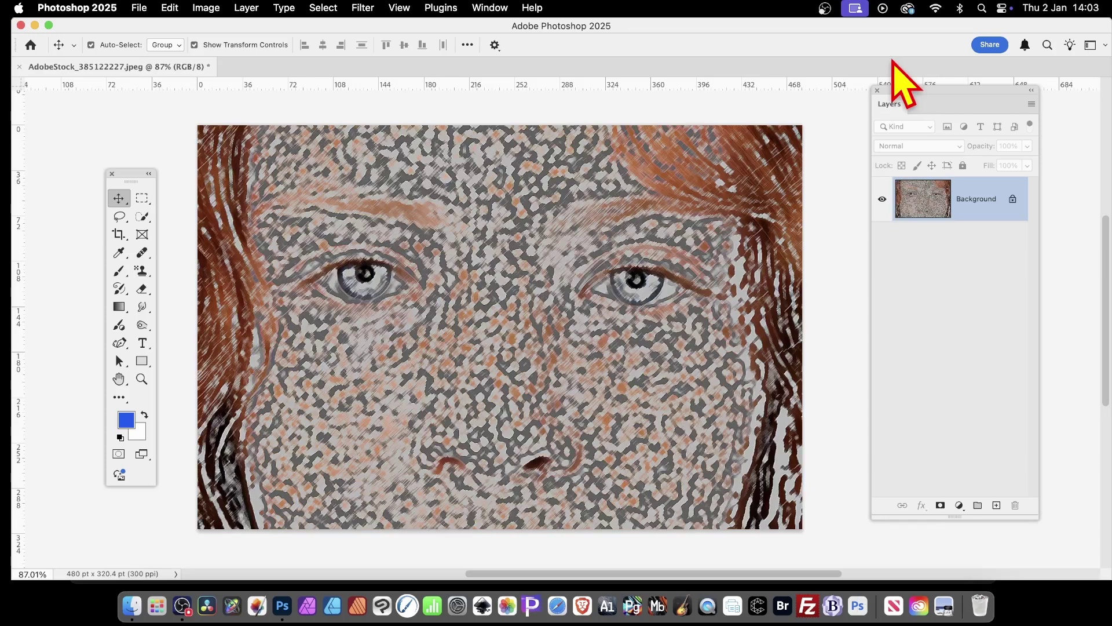
# - Apply the Oil Paint filter to the photo
pyautogui.click(370, 7)
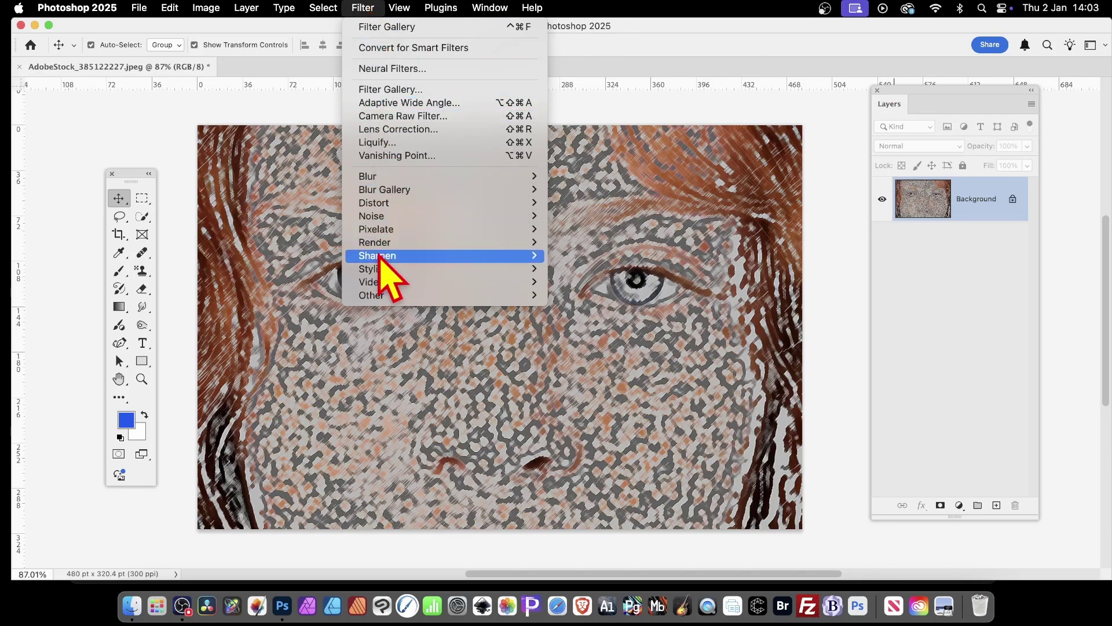
pyautogui.moveTo(392, 270)
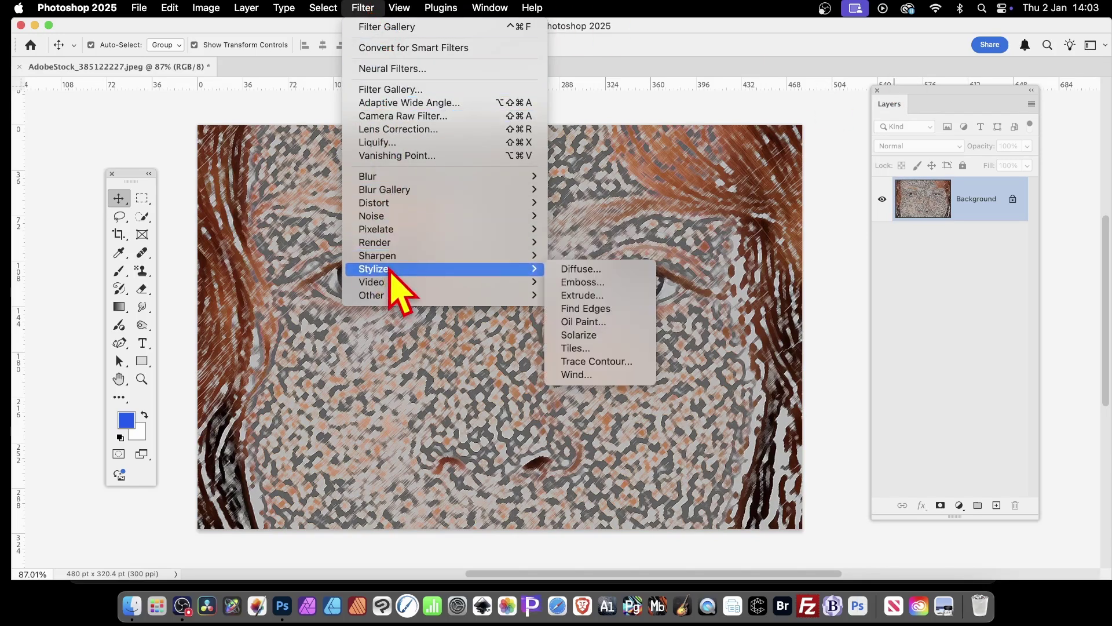
pyautogui.click(608, 325)
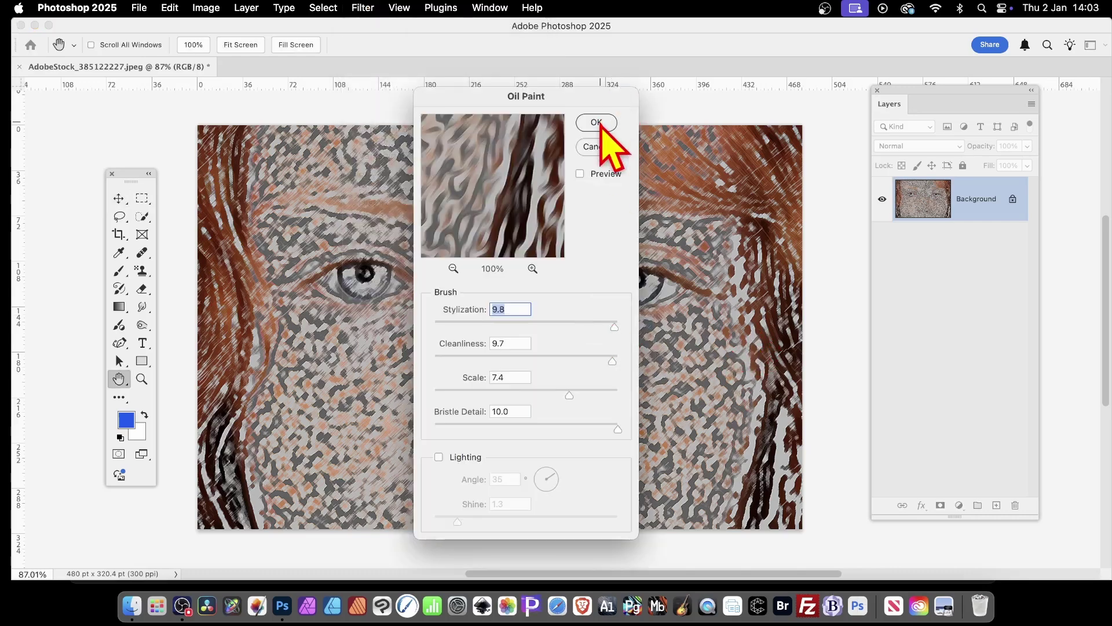
pyautogui.click(596, 122)
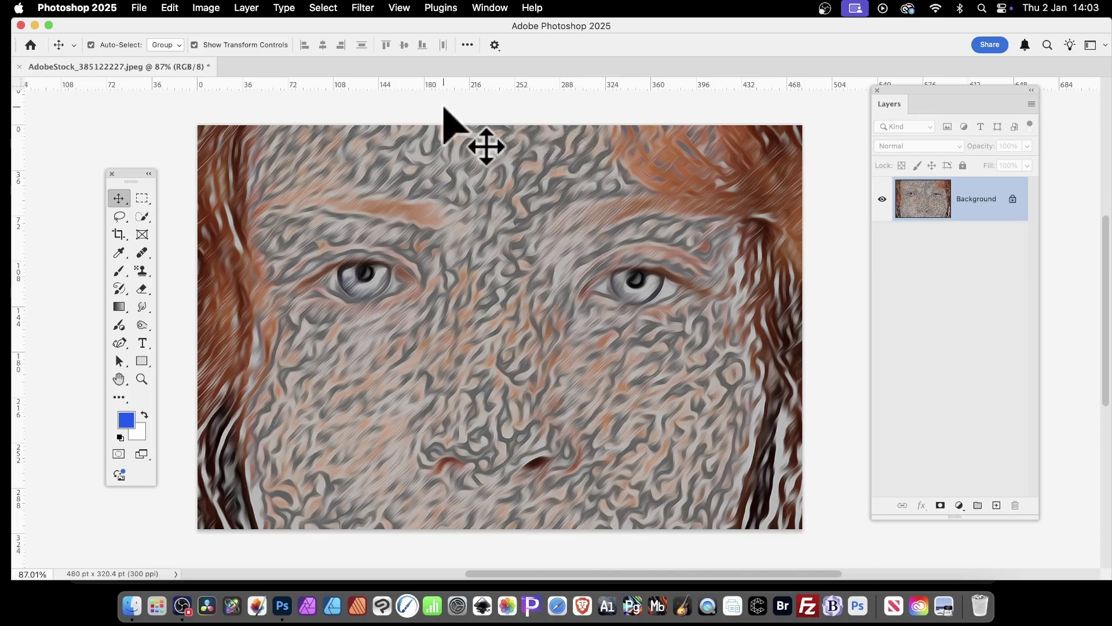
# - Apply Auto Contrast, then step back to the original unfiltered photo
pyautogui.click(206, 7)
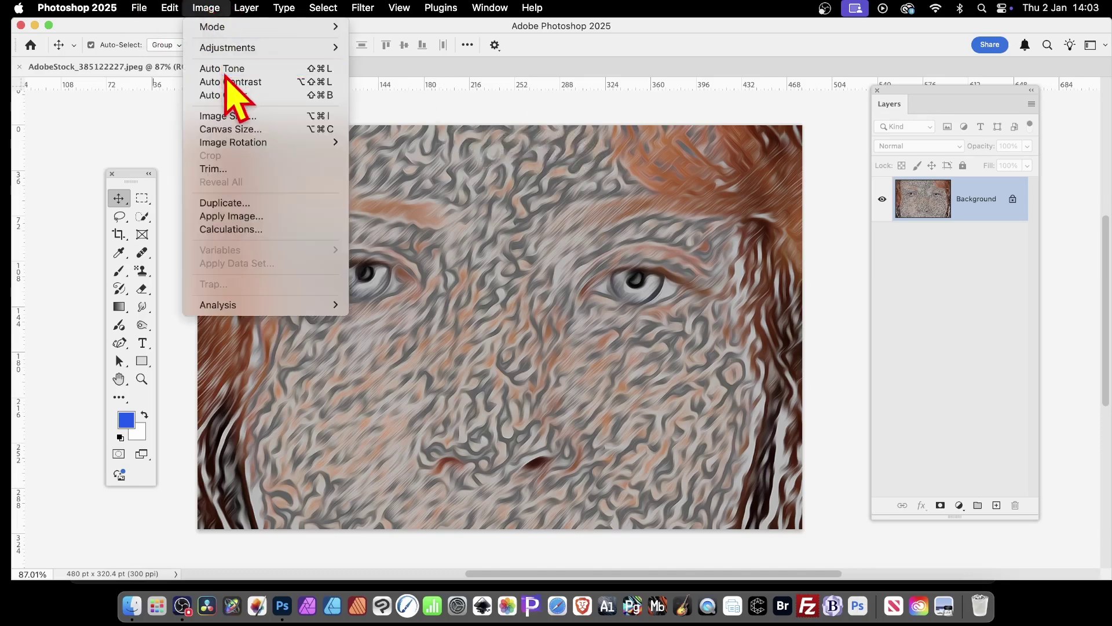
pyautogui.click(226, 79)
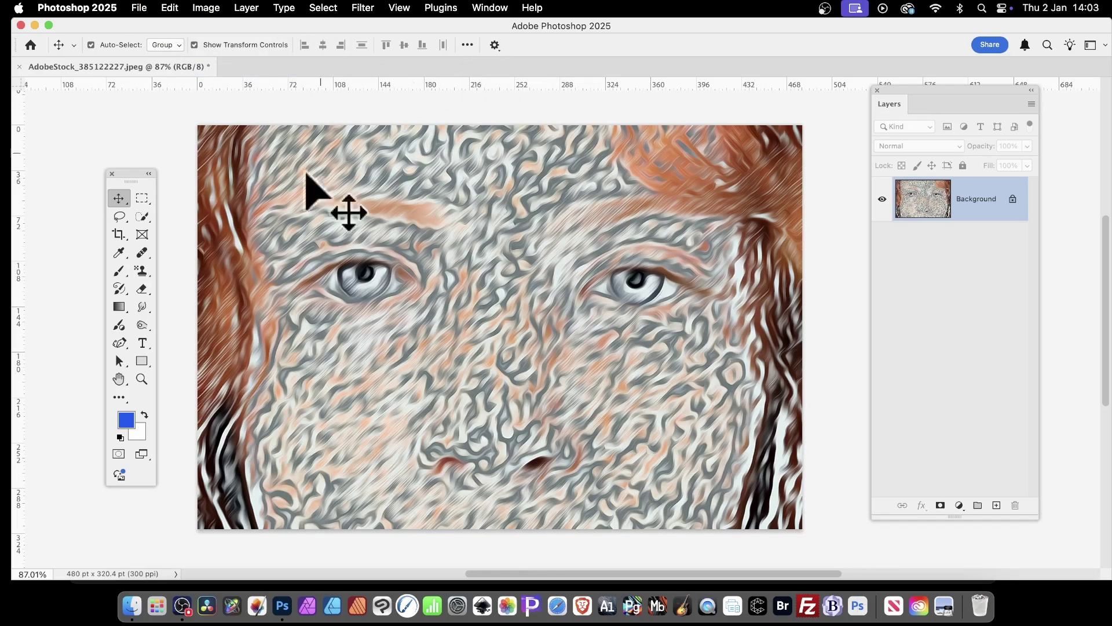
pyautogui.press('super+alt+z')
pyautogui.press('super+alt+z')
pyautogui.press('super+alt+z')
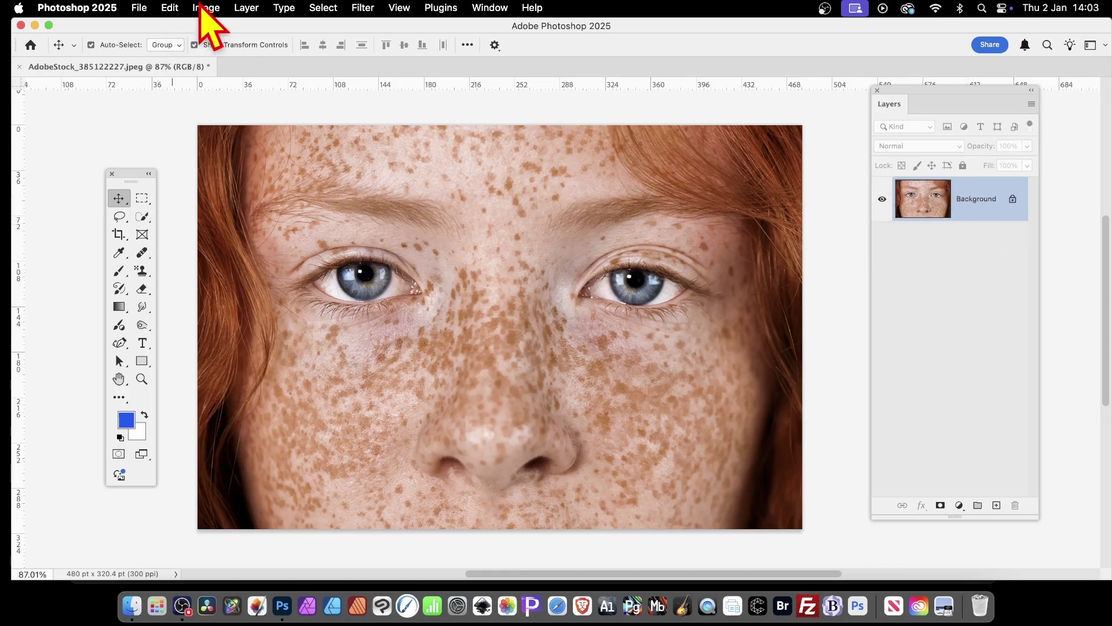
# - Duplicate the Background layer, keeping the name 'Background copy'
pyautogui.click(253, 8)
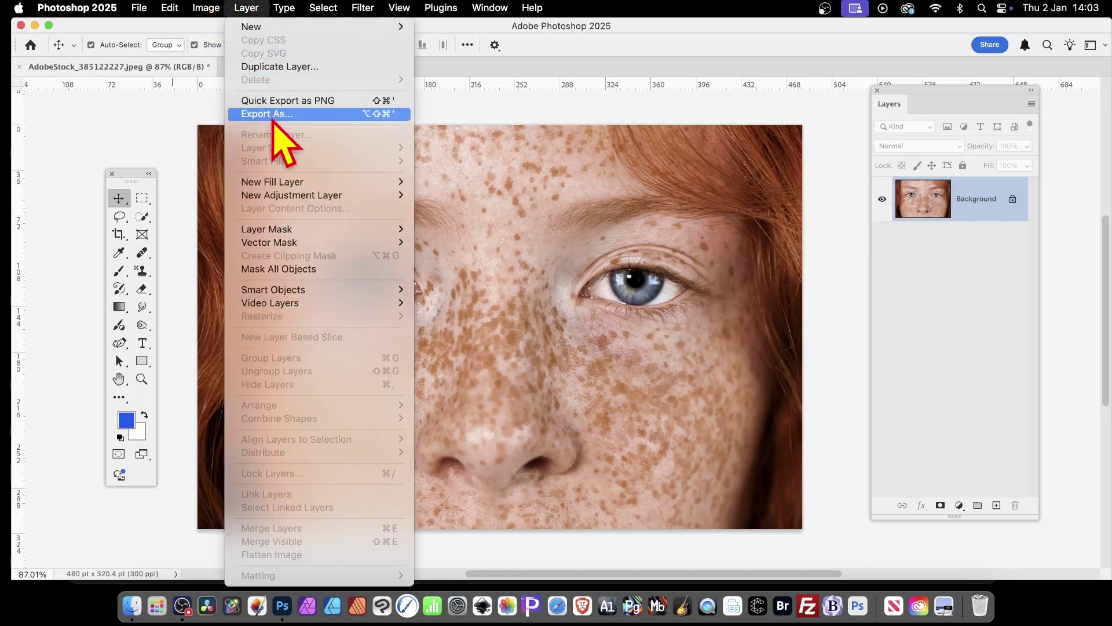
pyautogui.click(278, 67)
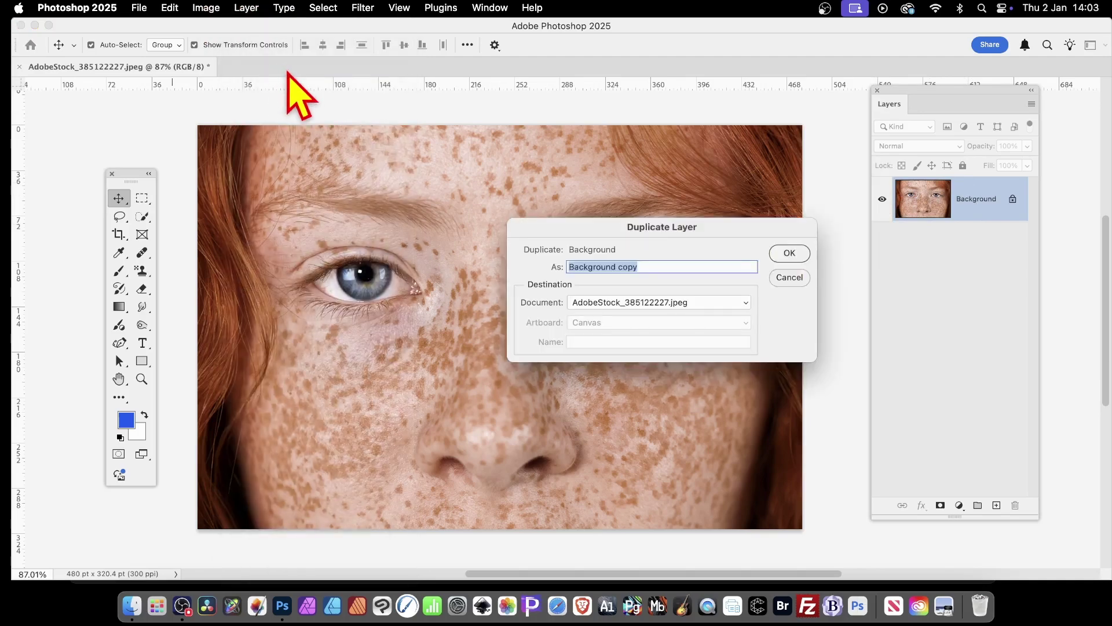
pyautogui.click(788, 253)
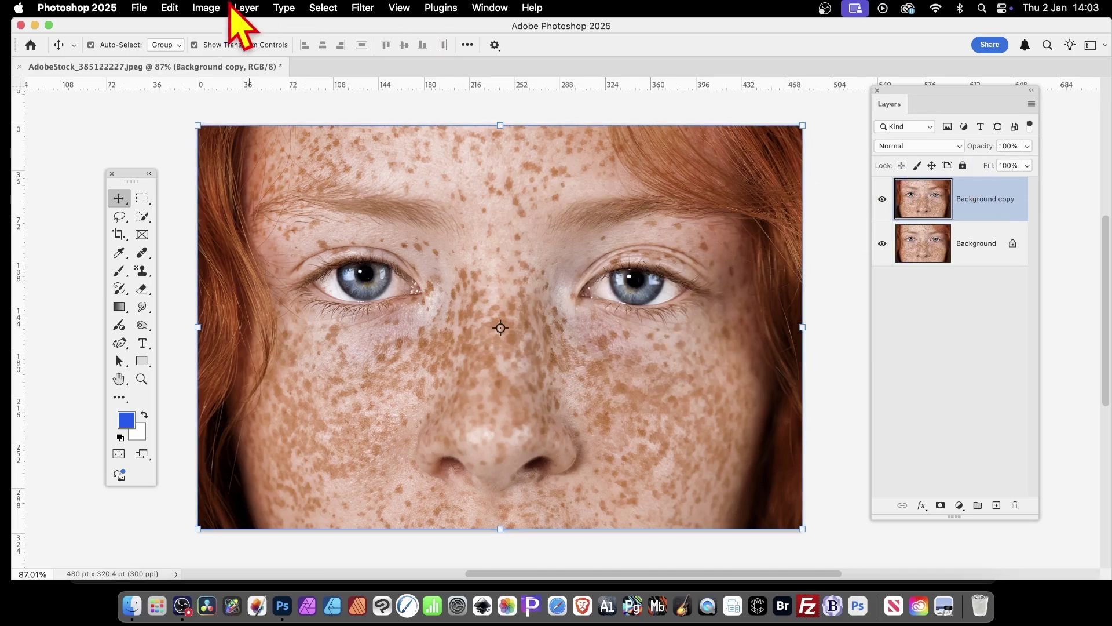
pyautogui.click(363, 7)
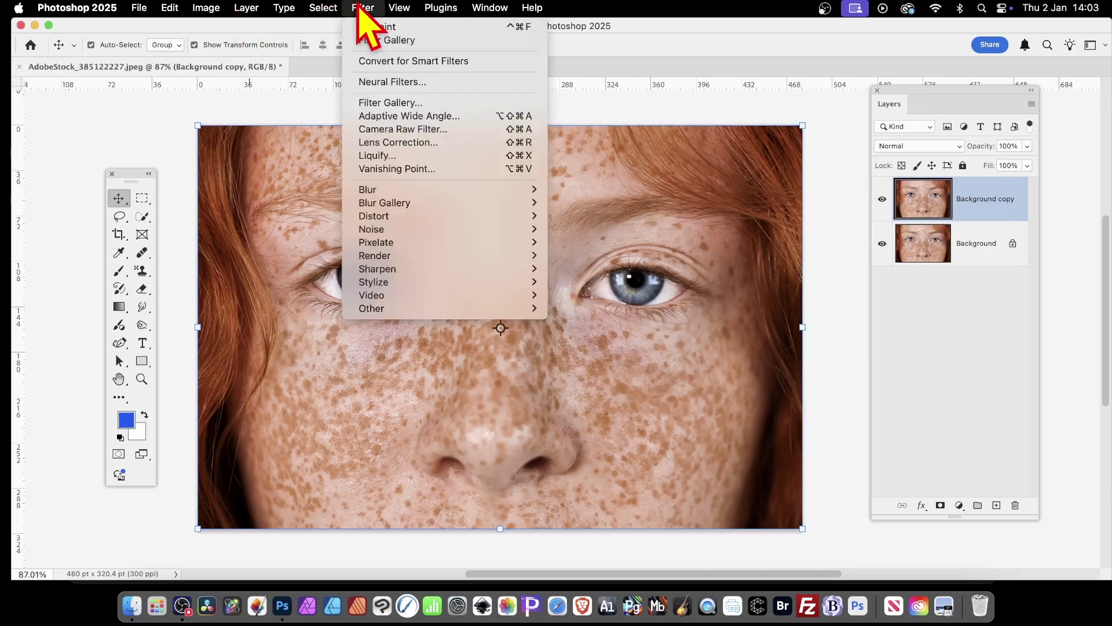
# - Remove the extra Colored Pencil effect and apply the remaining one at Pencil Width 14
pyautogui.click(386, 103)
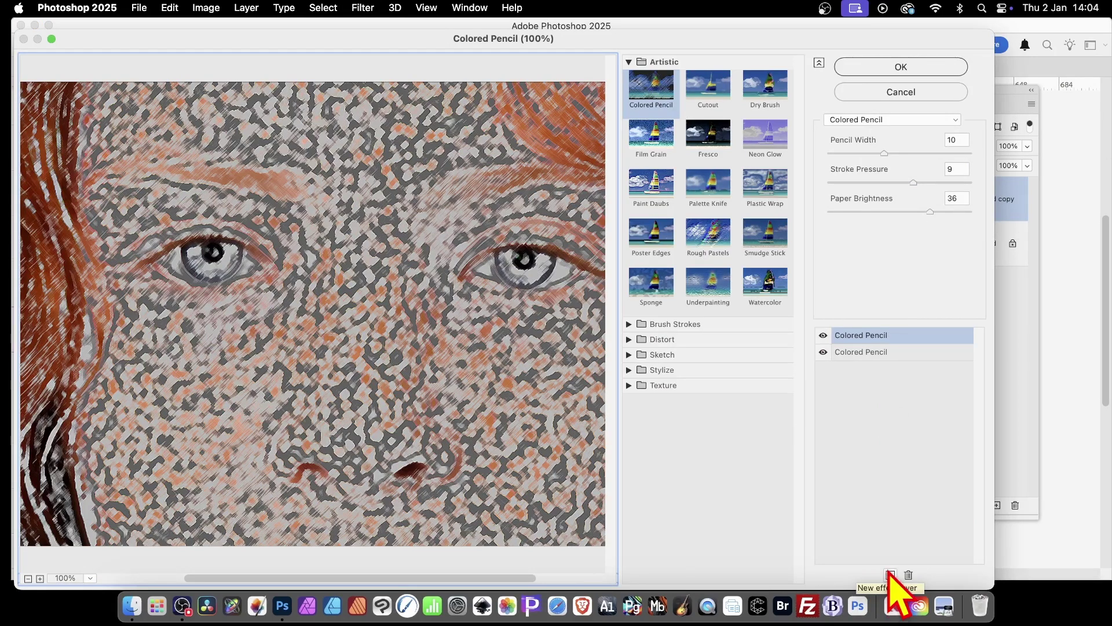
pyautogui.click(901, 352)
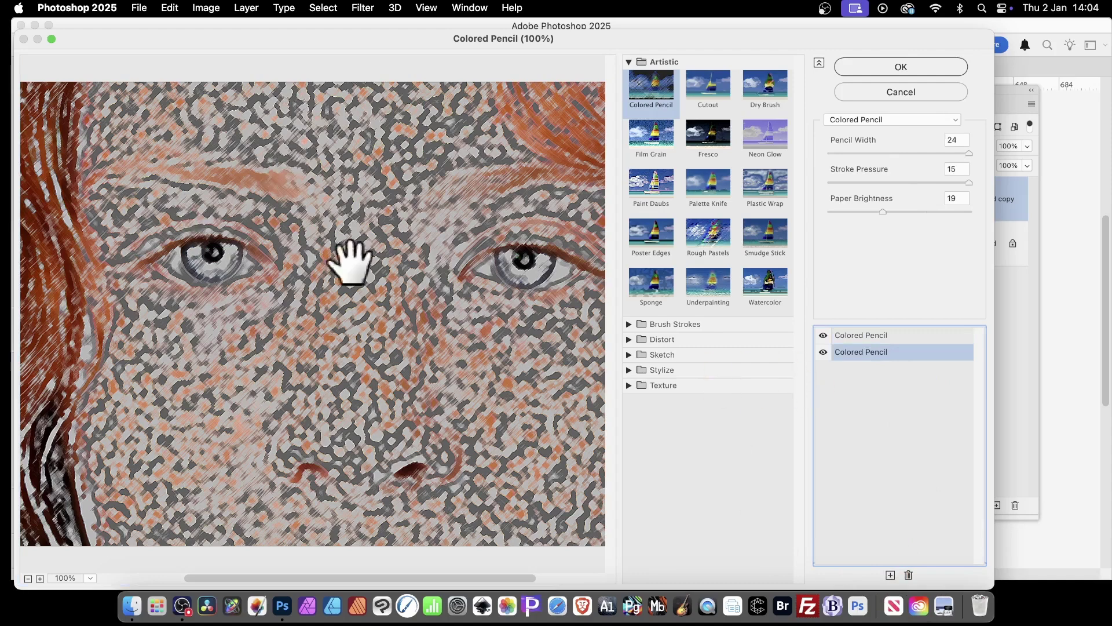
pyautogui.click(909, 575)
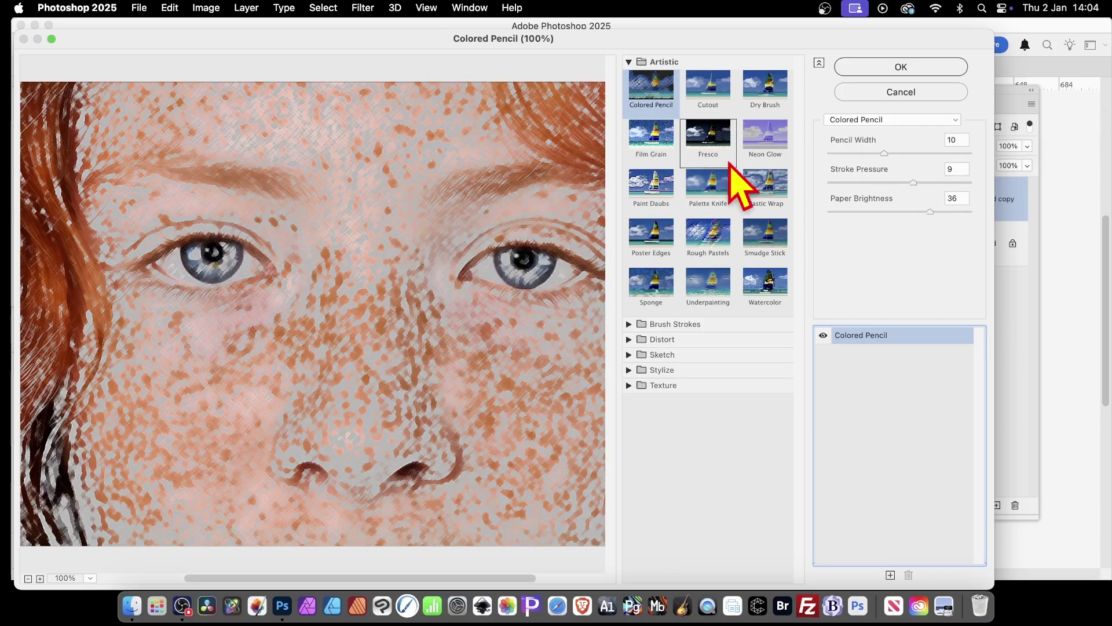
pyautogui.click(907, 153)
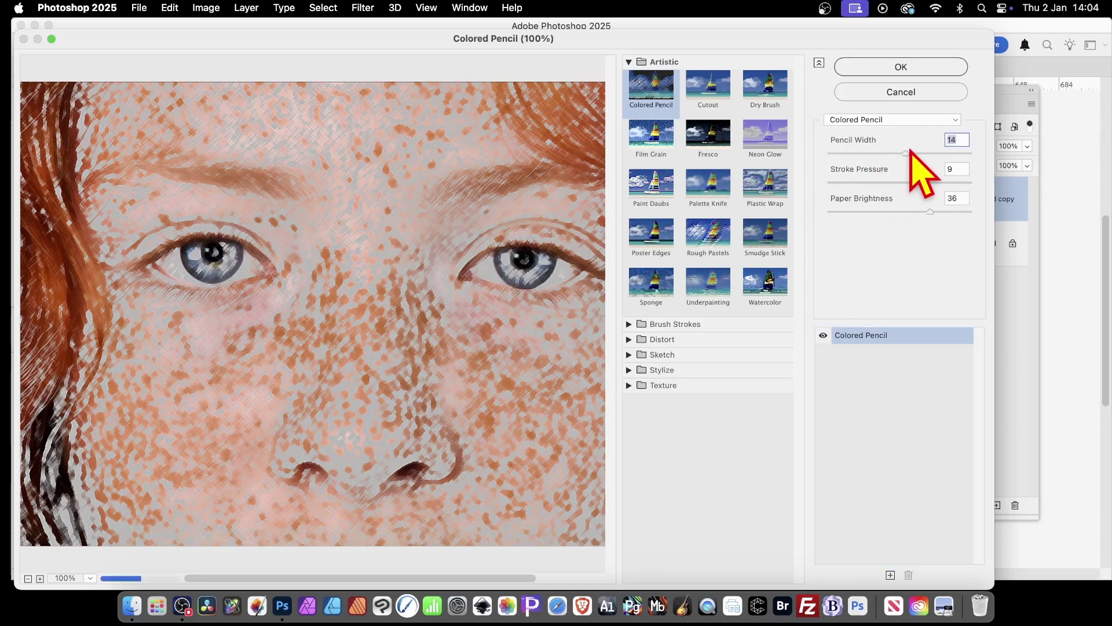
pyautogui.click(911, 67)
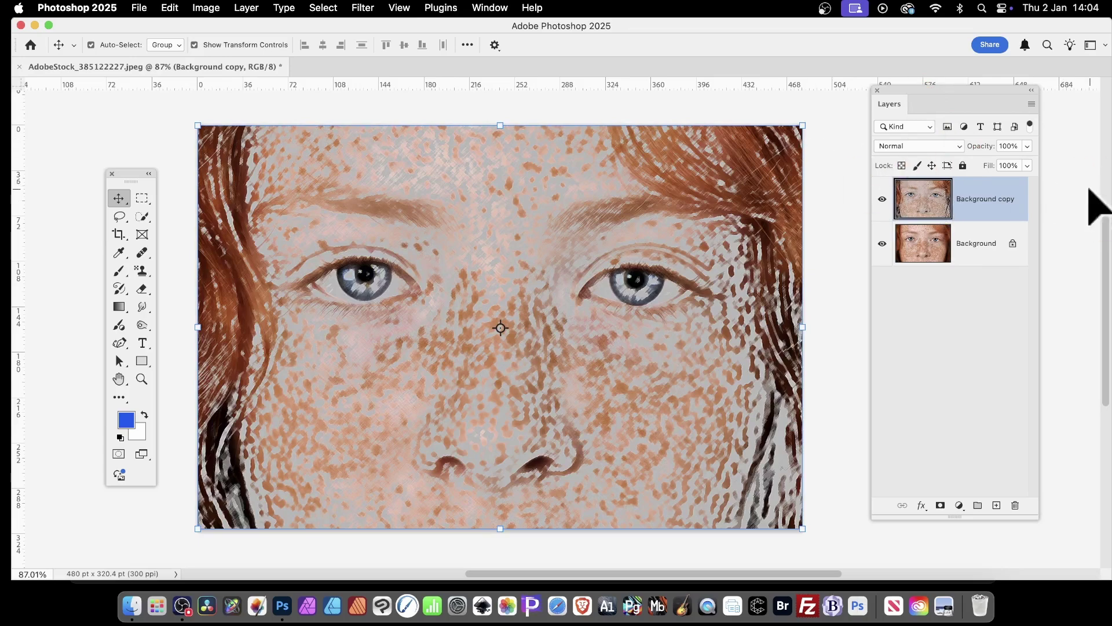
pyautogui.click(903, 146)
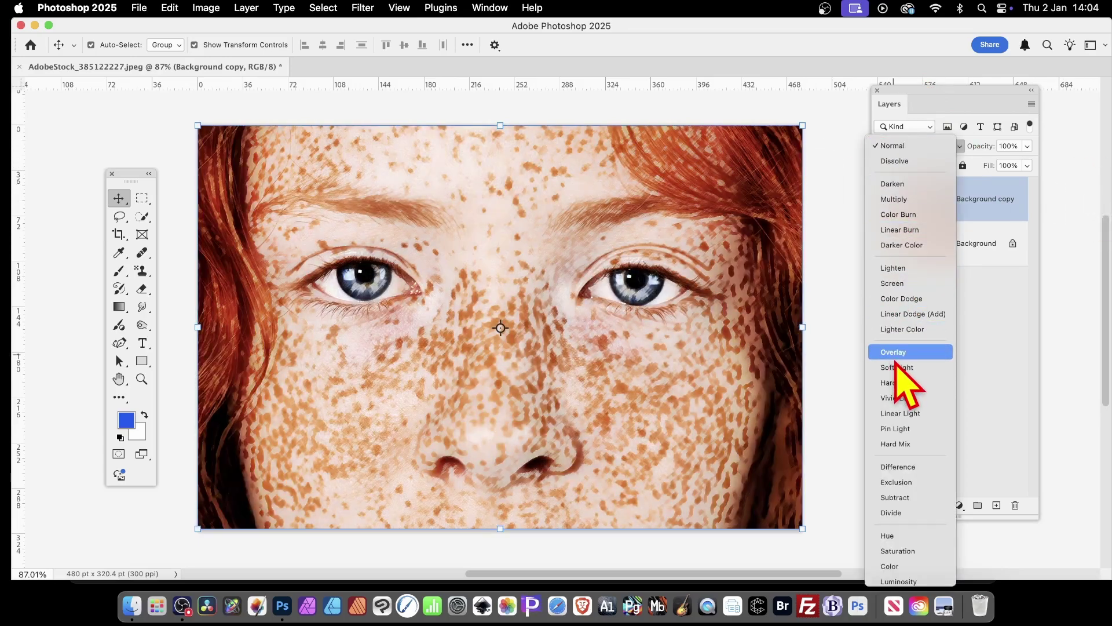
# - Set Background copy to Overlay blending, then select the Background layer
pyautogui.click(893, 352)
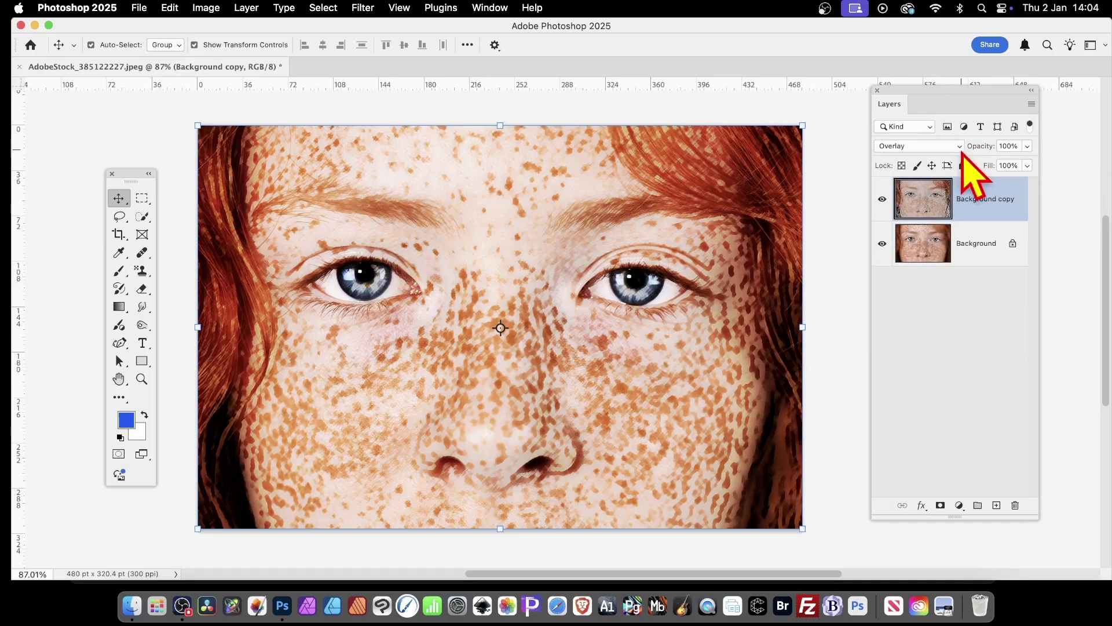
pyautogui.click(979, 255)
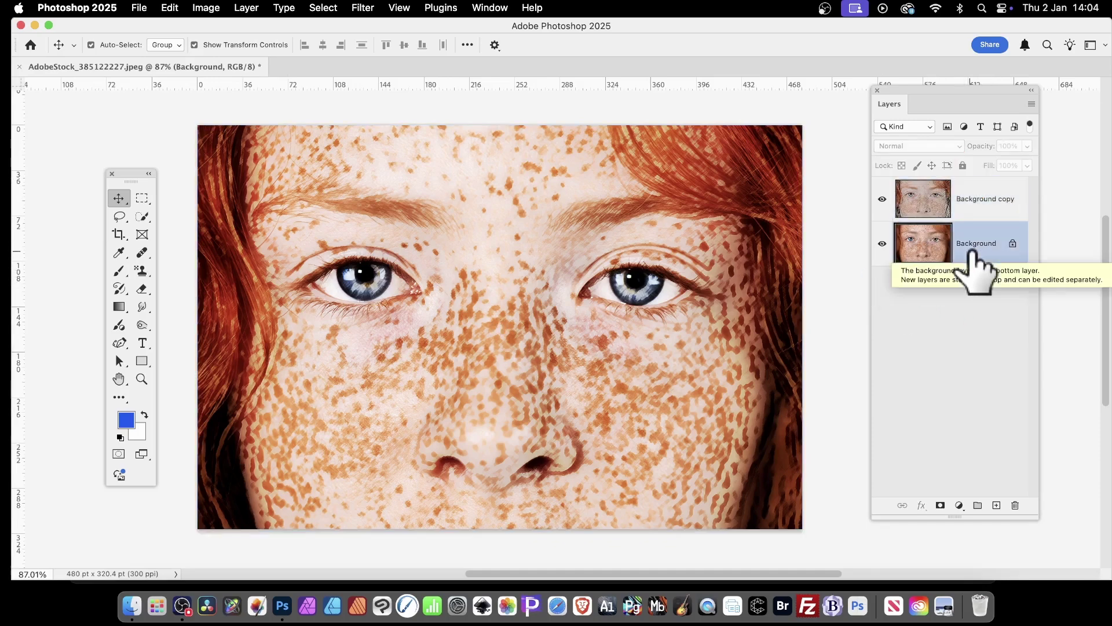
# - Blur the Background layer with a 30.3-pixel Gaussian Blur
pyautogui.click(331, 7)
pyautogui.moveTo(365, 7)
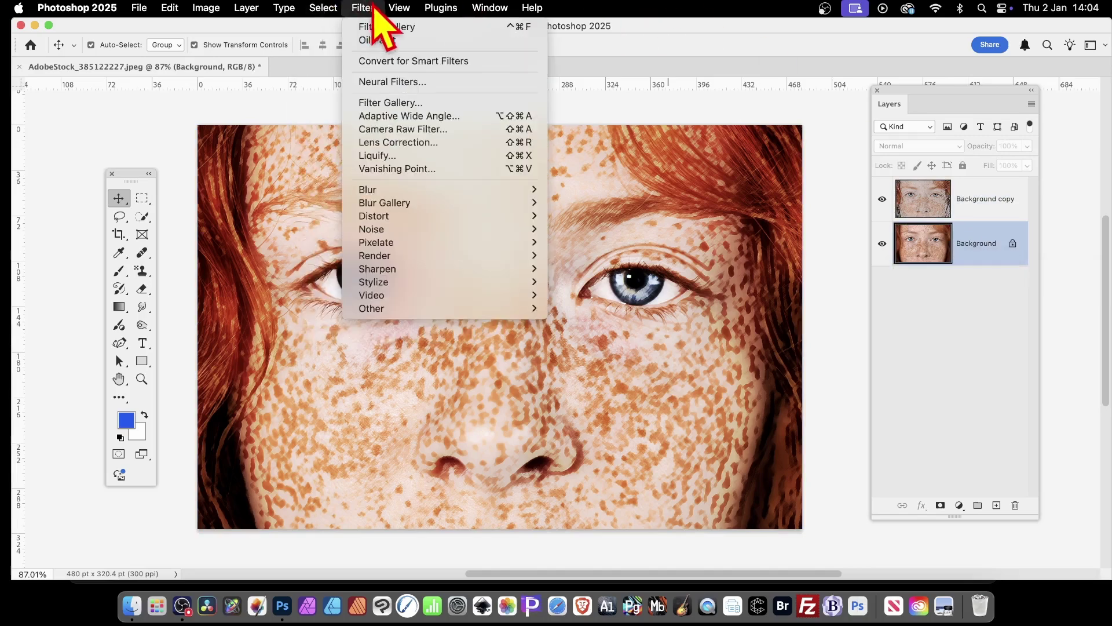
pyautogui.moveTo(401, 191)
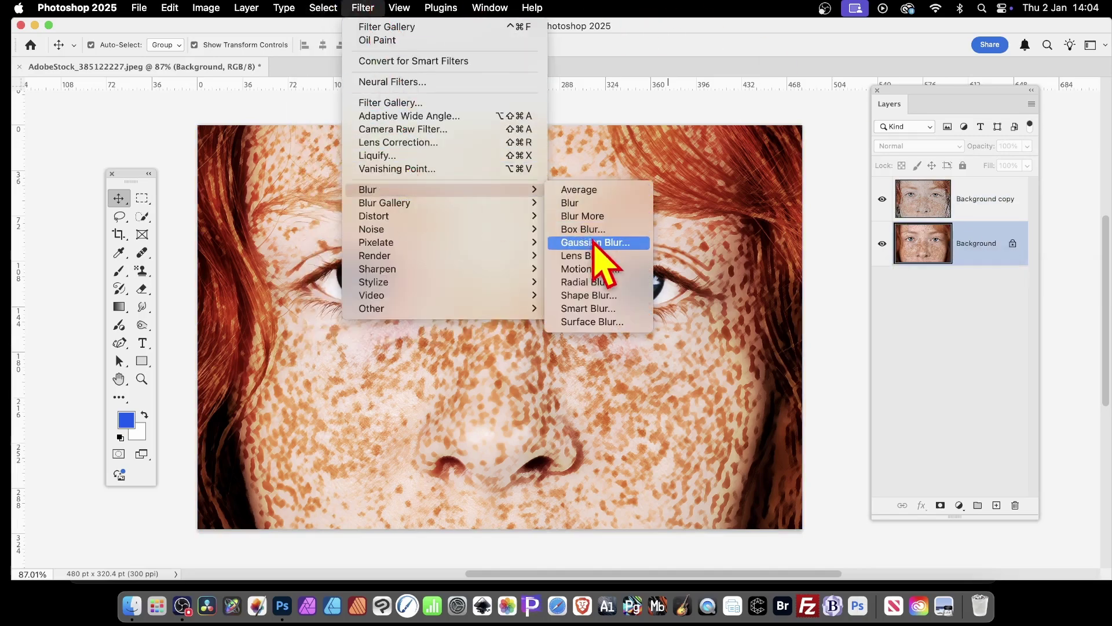
pyautogui.click(596, 240)
pyautogui.click(1005, 216)
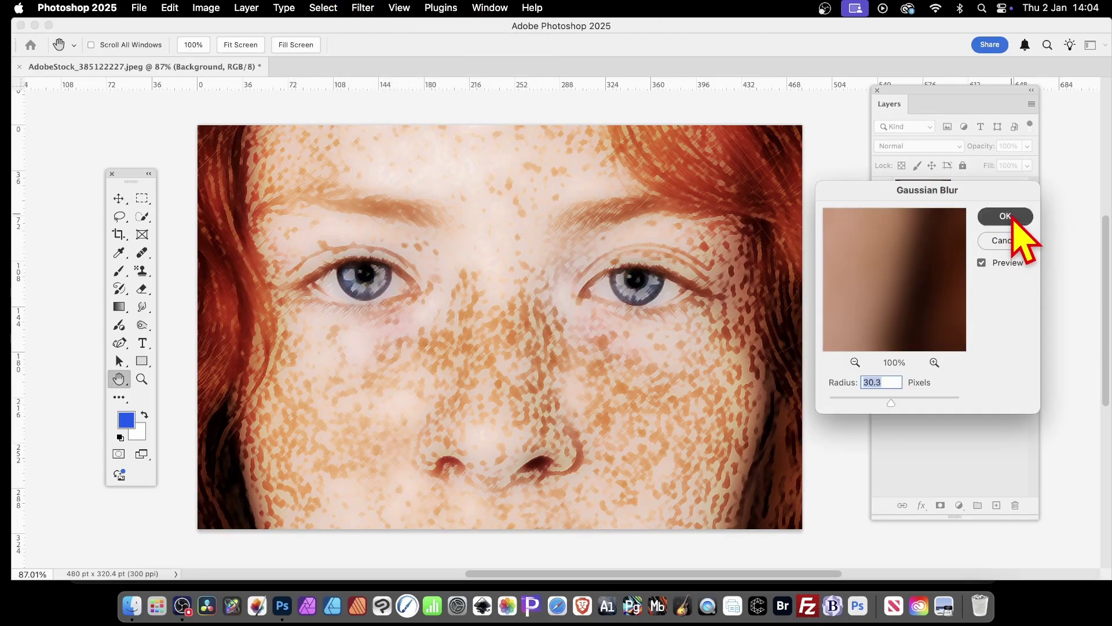
# - Delete the Background layer, leaving only Background copy
pyautogui.press('v')
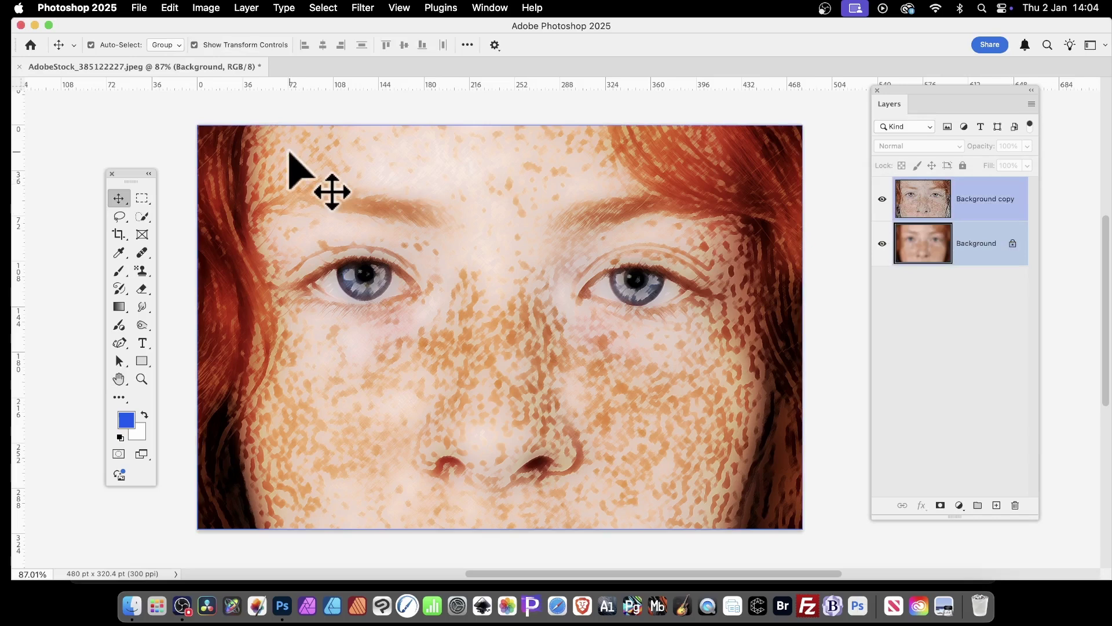
pyautogui.click(976, 244)
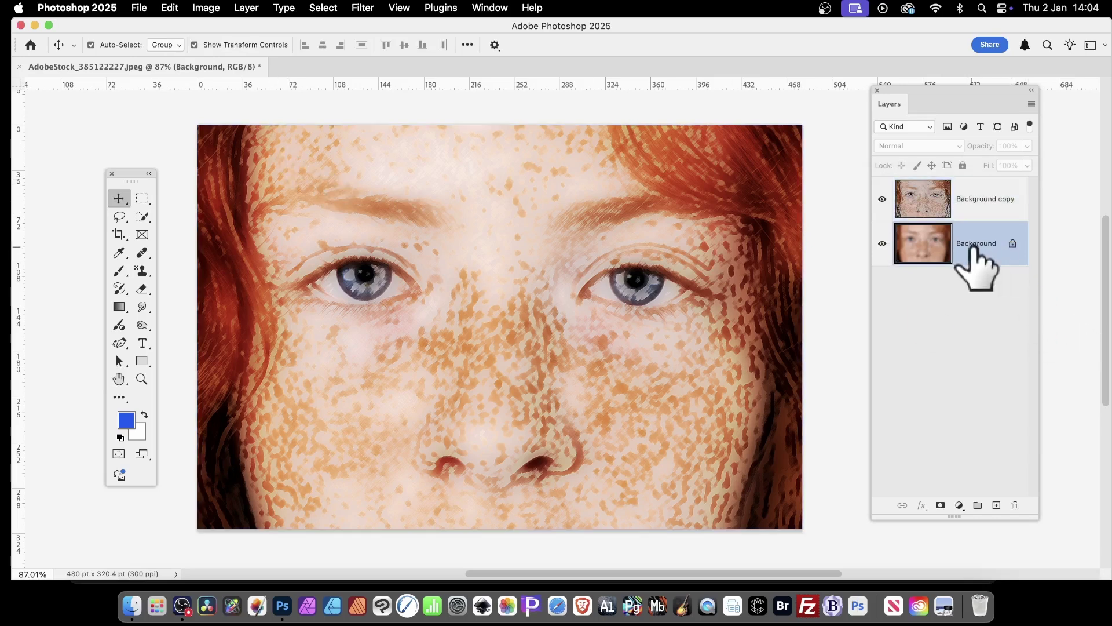
pyautogui.press('BackSpace')
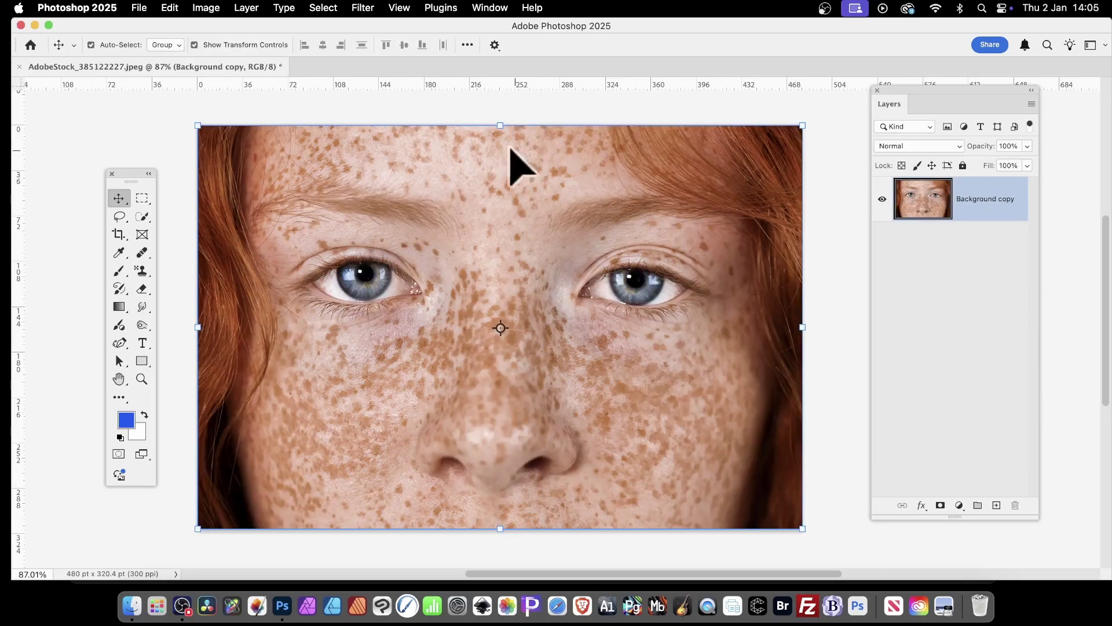
# - Convert the Background copy layer to a smart object
pyautogui.click(254, 5)
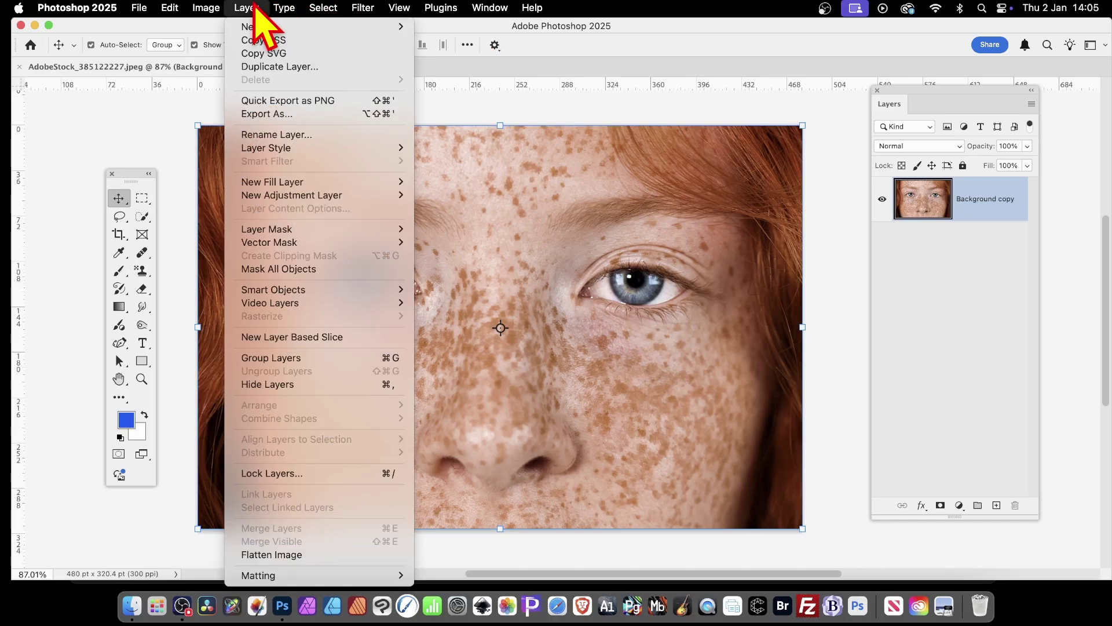
pyautogui.moveTo(371, 292)
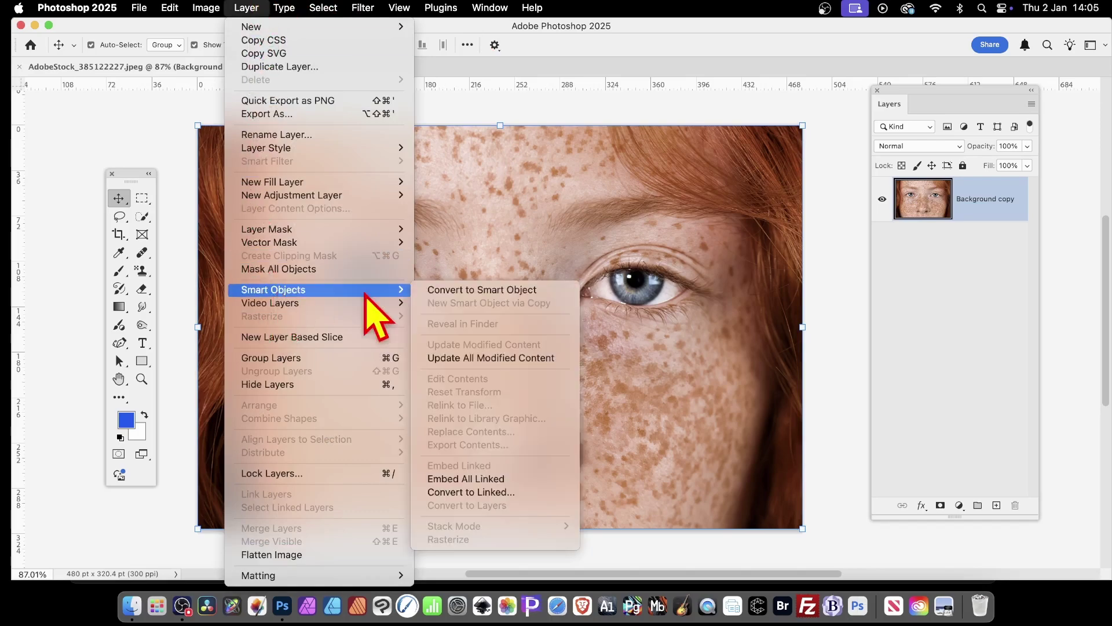
pyautogui.click(479, 292)
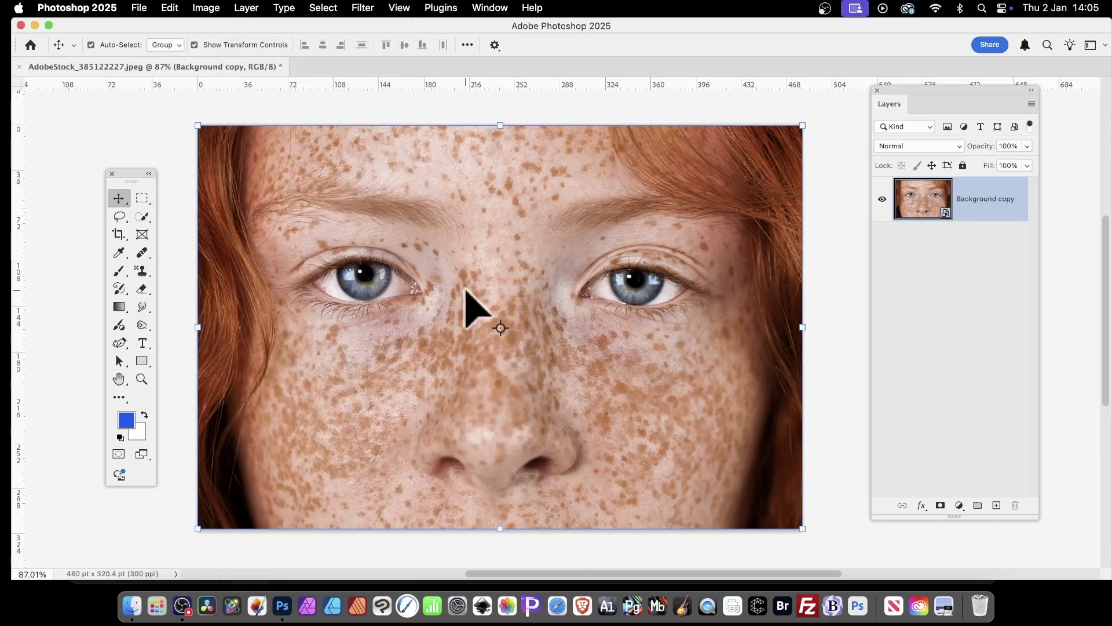
# - Apply Colored Pencil as a smart filter with Stroke Pressure raised to 13
pyautogui.click(365, 8)
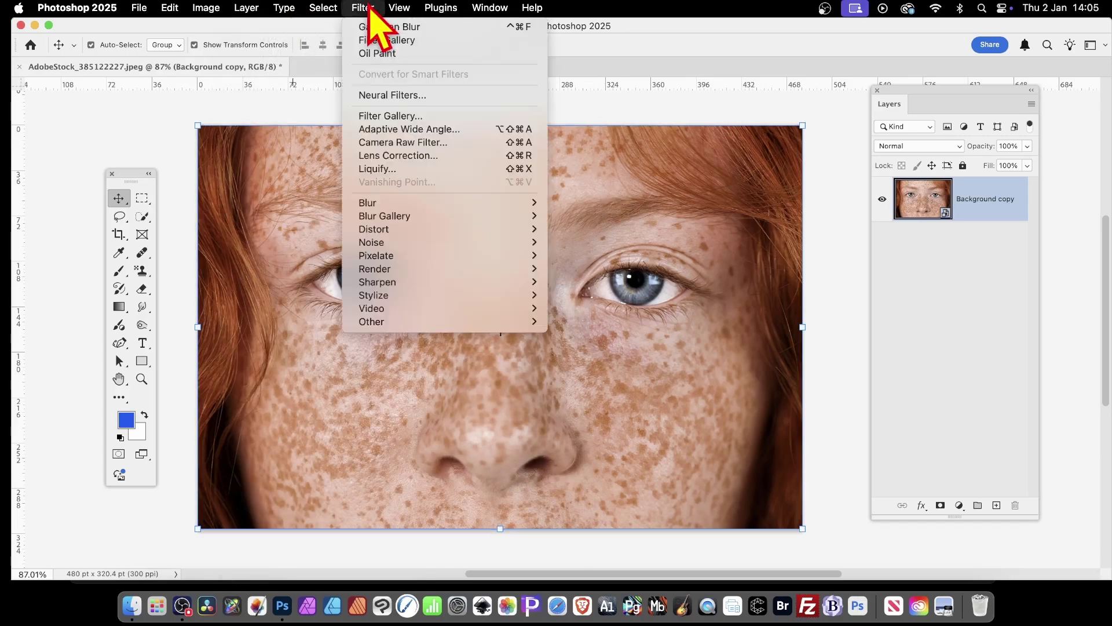
pyautogui.click(377, 119)
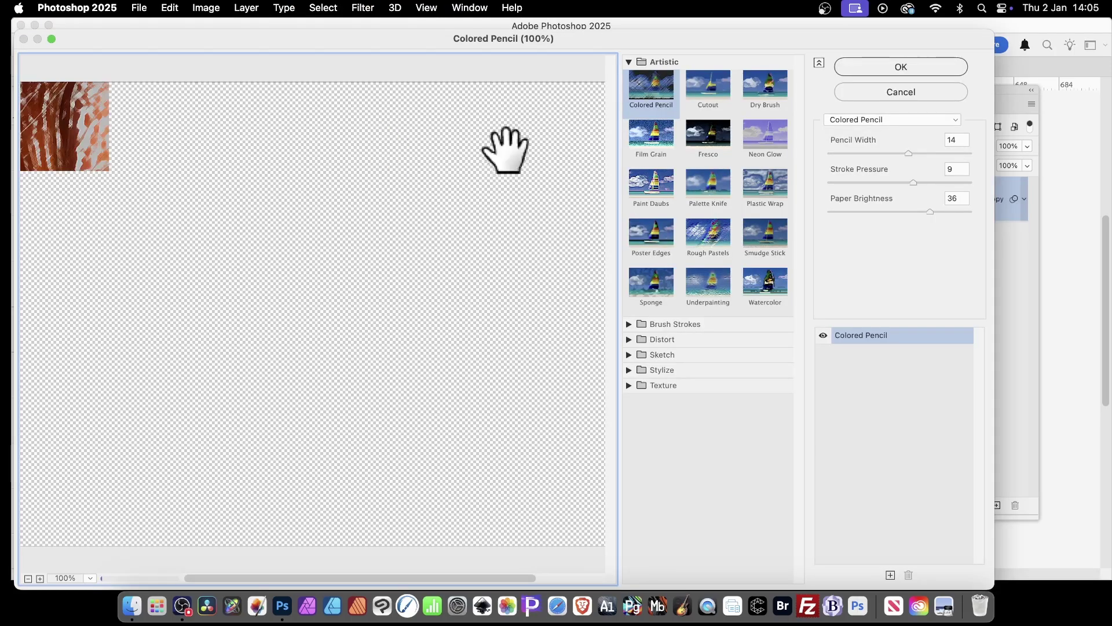
pyautogui.moveTo(914, 183)
pyautogui.mouseDown()
pyautogui.moveTo(843, 183)
pyautogui.moveTo(957, 185)
pyautogui.mouseUp()
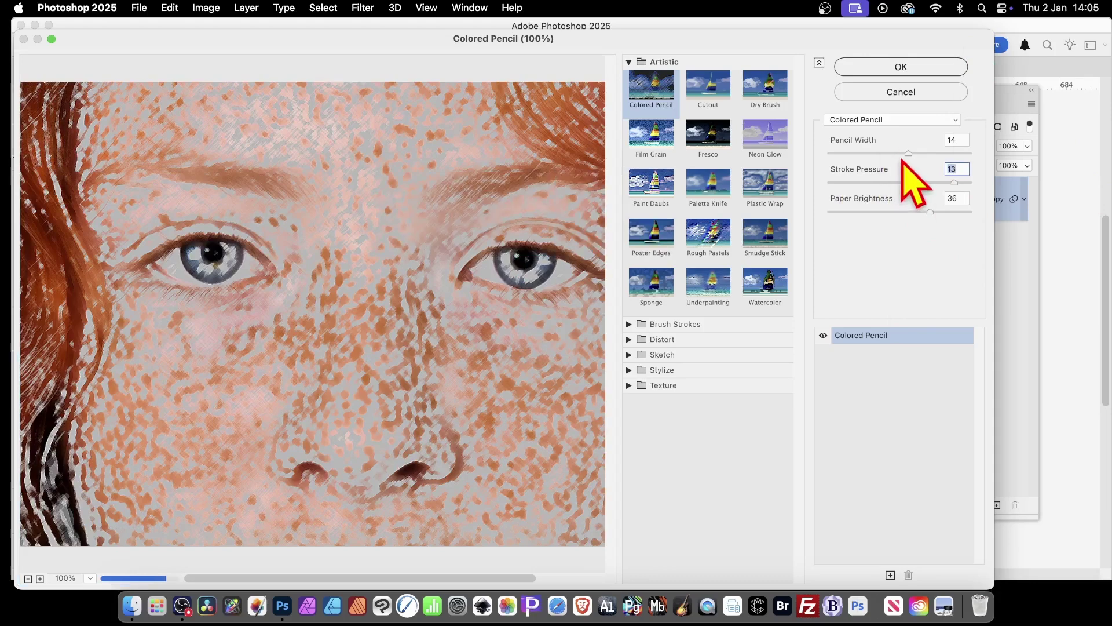
pyautogui.click(901, 68)
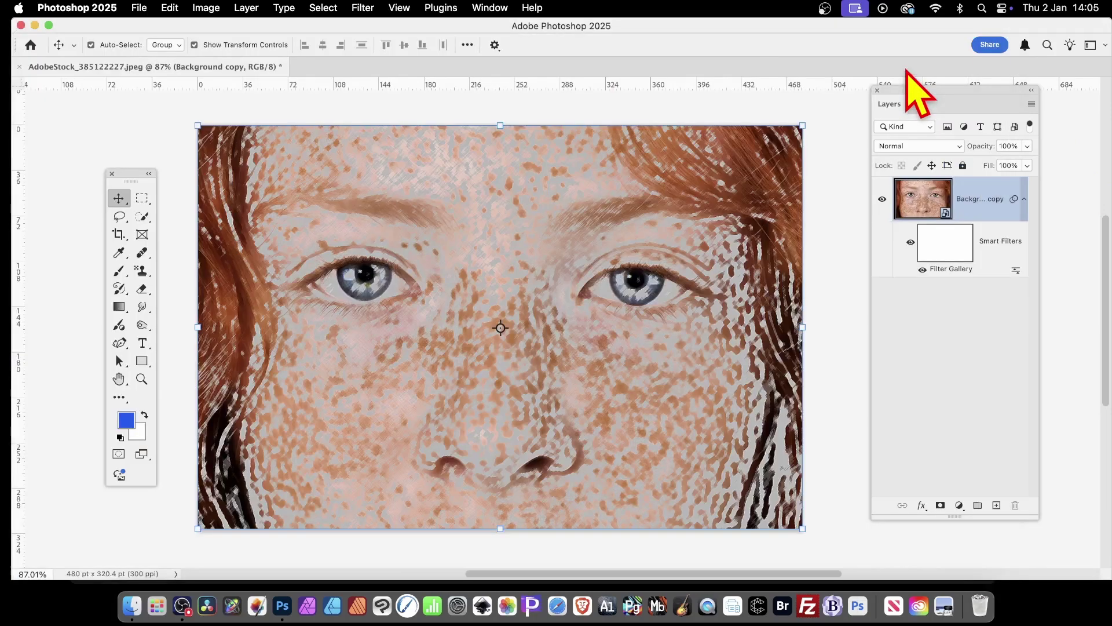
# - Change the Filter Gallery smart filter's blend mode to Darken, then to Overlay
pyautogui.doubleClick(1015, 271)
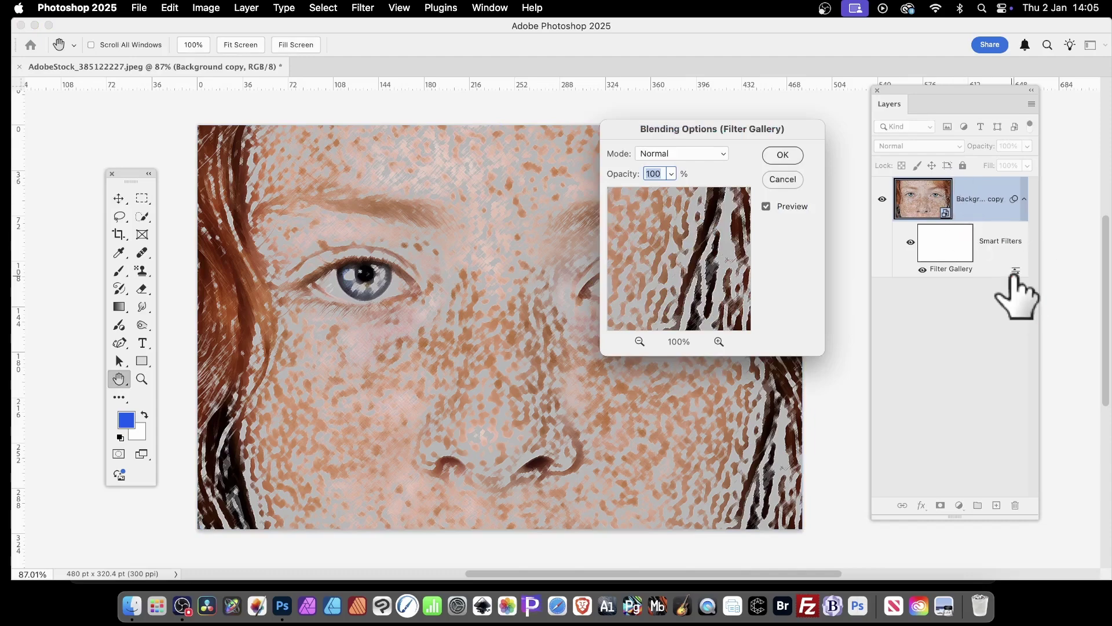
pyautogui.click(684, 154)
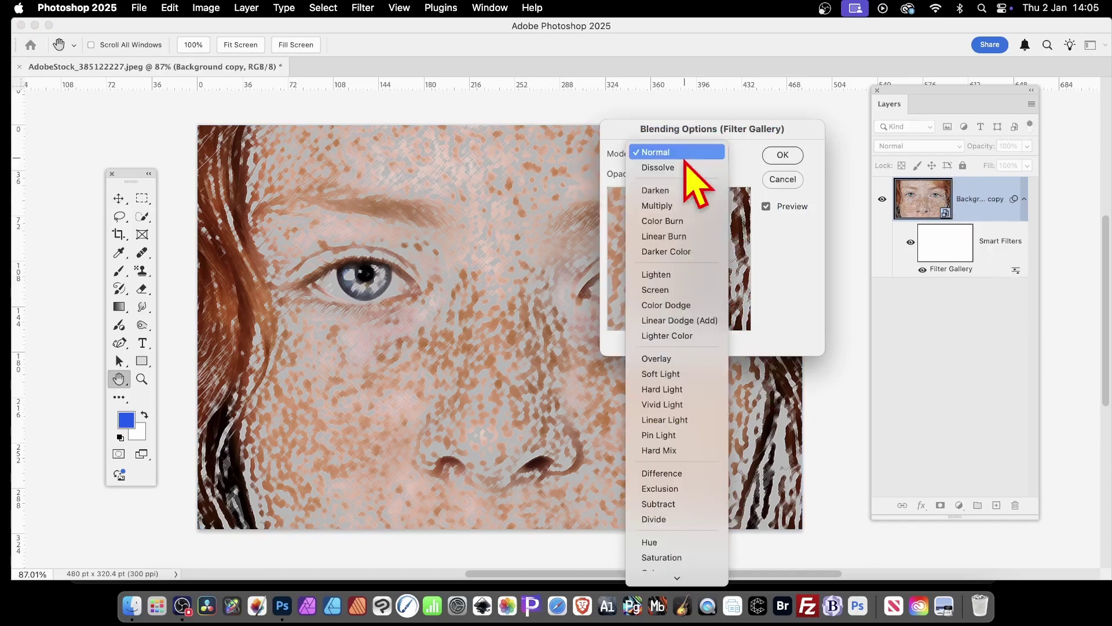
pyautogui.click(672, 190)
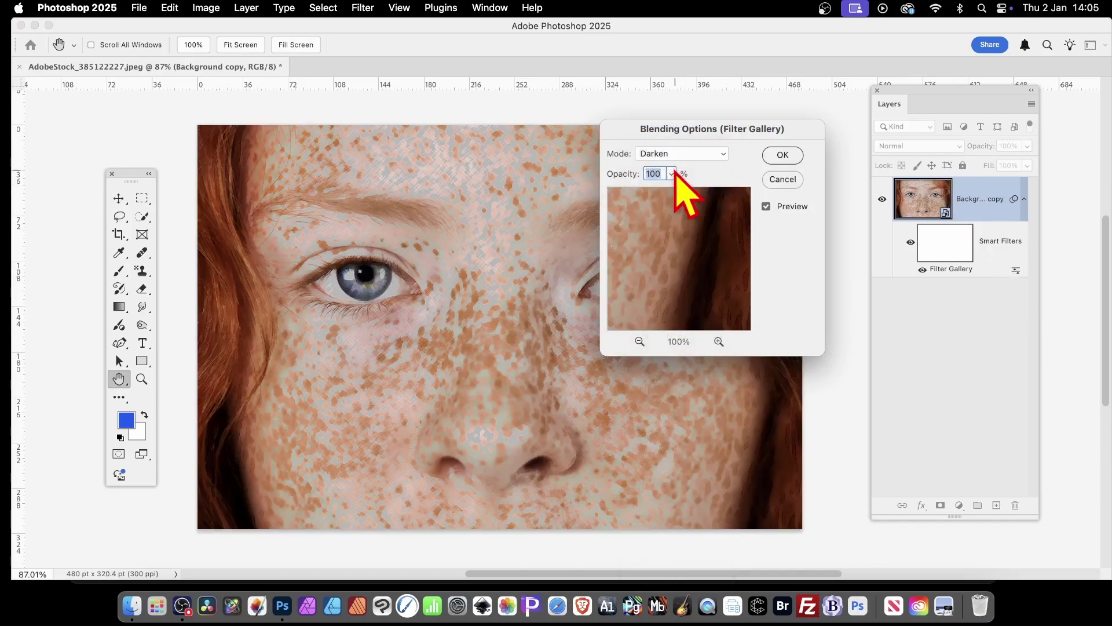
pyautogui.click(681, 153)
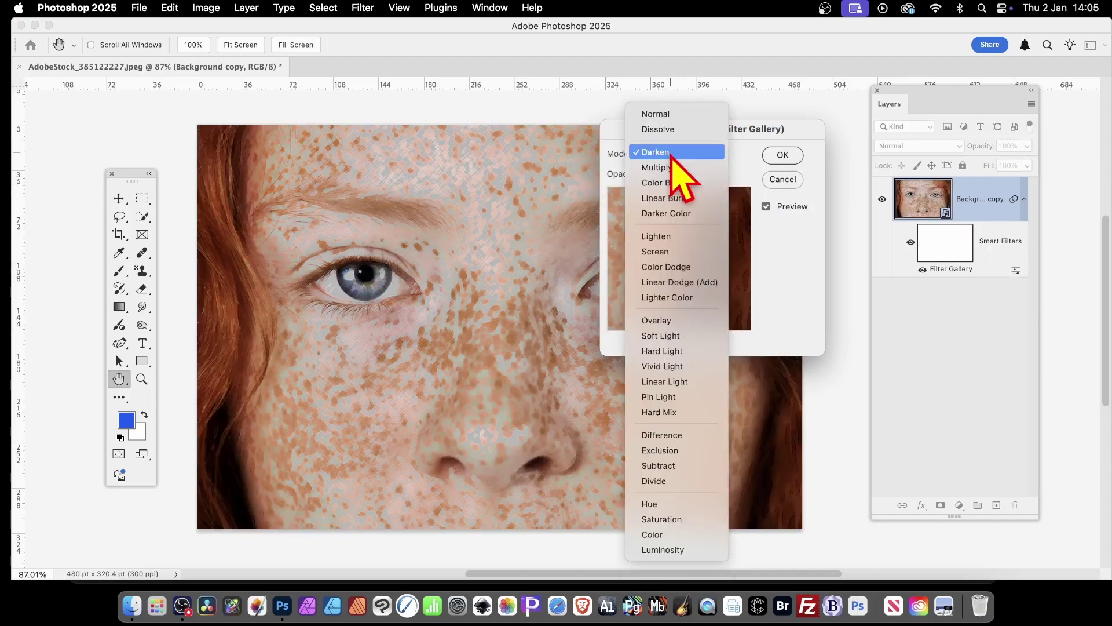
pyautogui.click(648, 322)
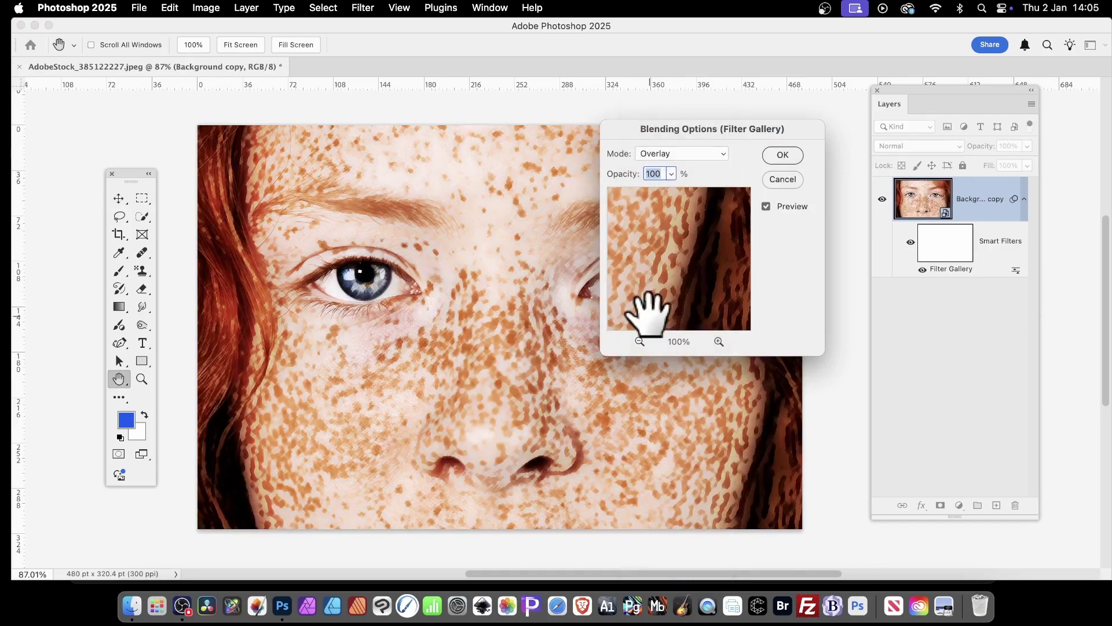
pyautogui.click(783, 156)
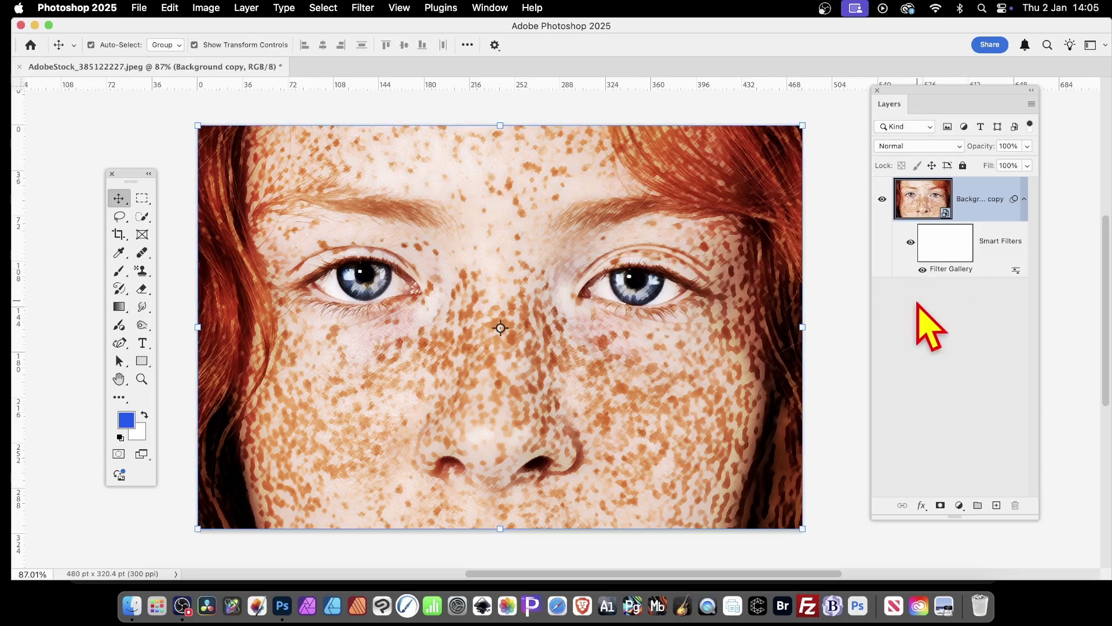
# - Change Colored Pencil to Pencil Width 6, Stroke Pressure 15 and Paper Brightness 21
pyautogui.doubleClick(950, 269)
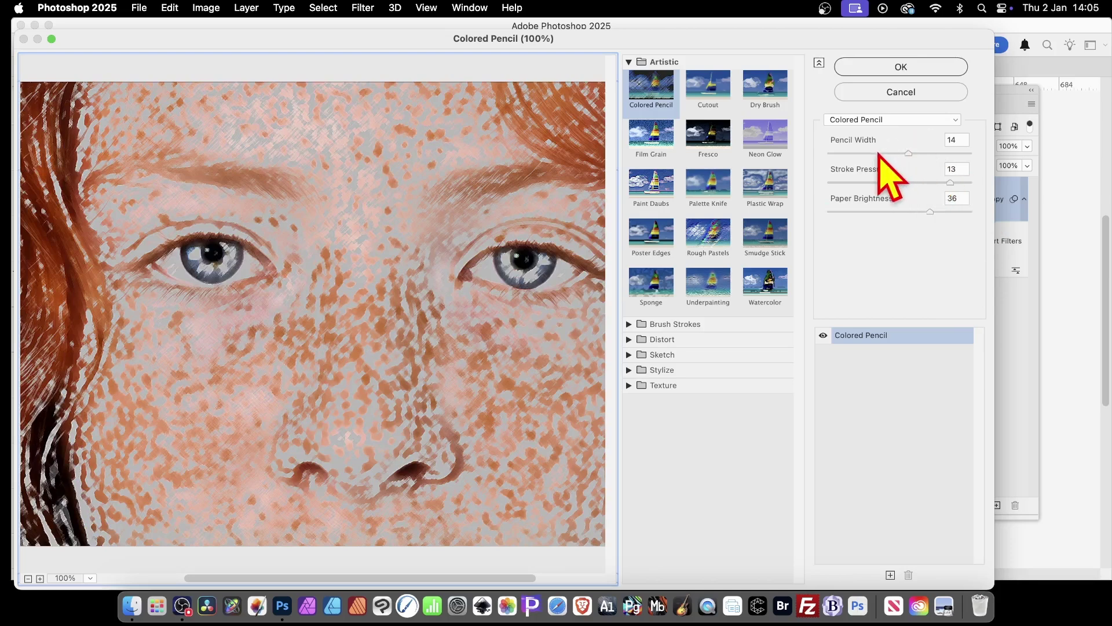
pyautogui.moveTo(879, 153); pyautogui.dragTo(858, 153)
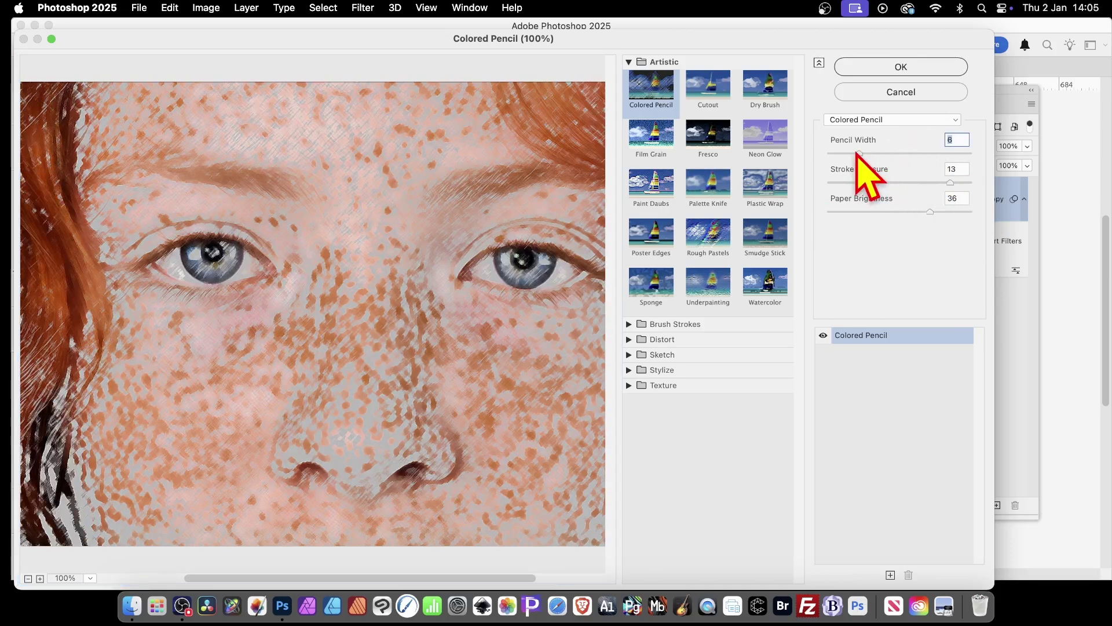
pyautogui.press('Tab')
pyautogui.press('Up')
pyautogui.press('Up')
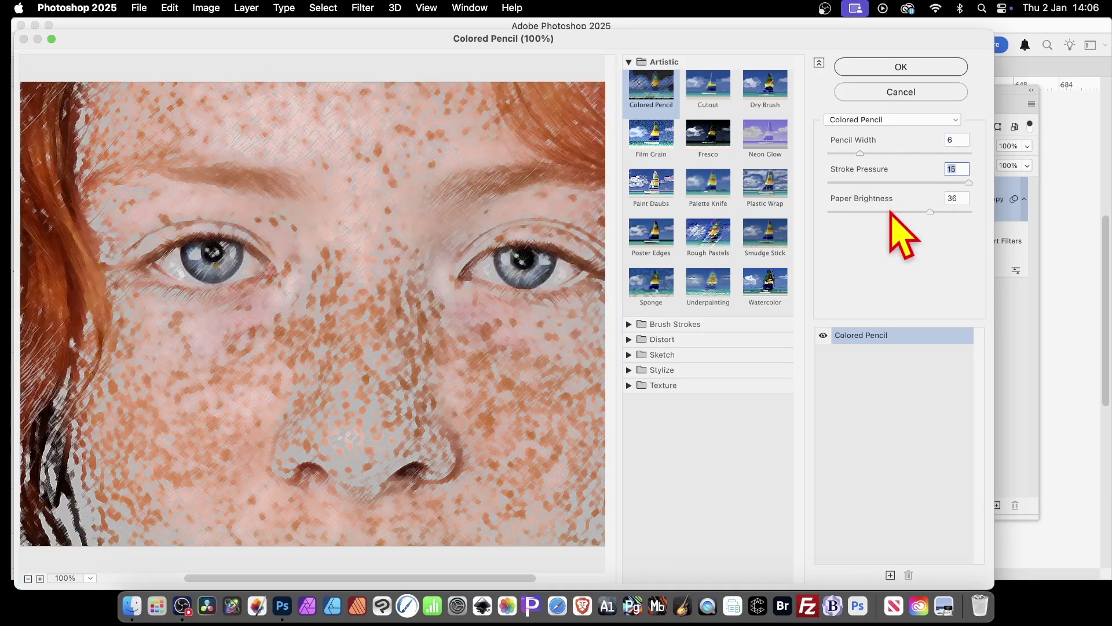
pyautogui.click(889, 212)
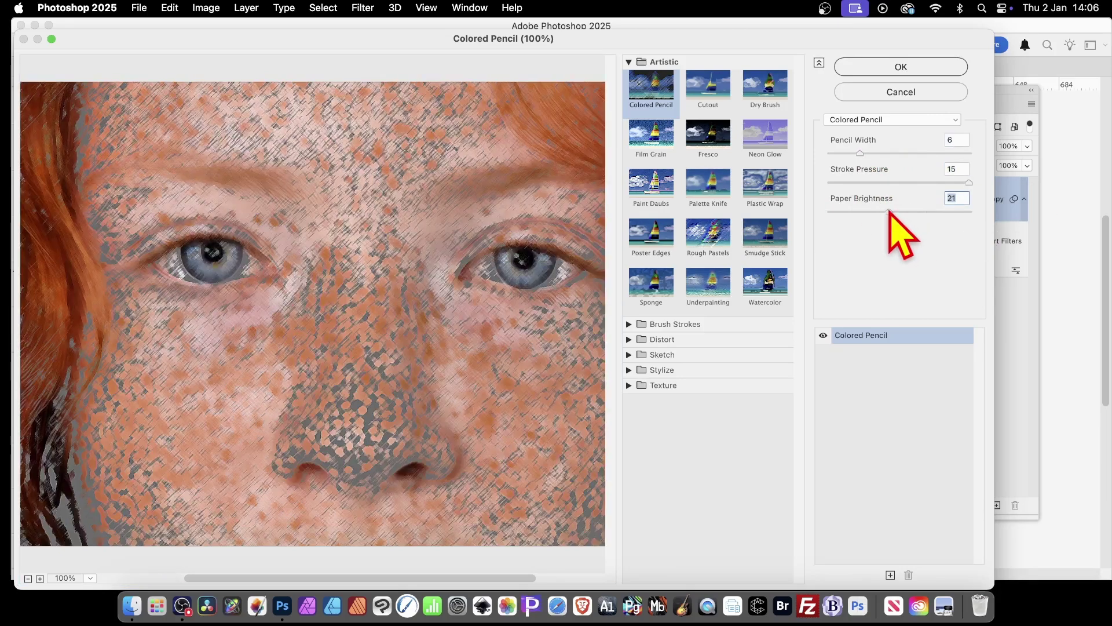
pyautogui.click(907, 68)
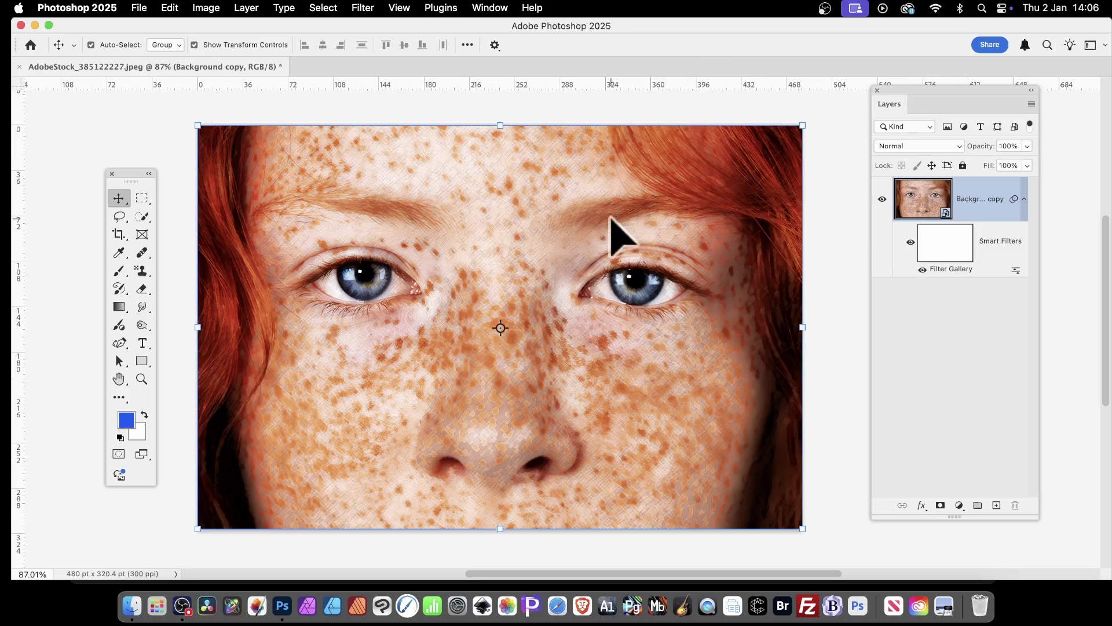
# - Show the Channels panel and move it clear of the Layers list
pyautogui.click(497, 7)
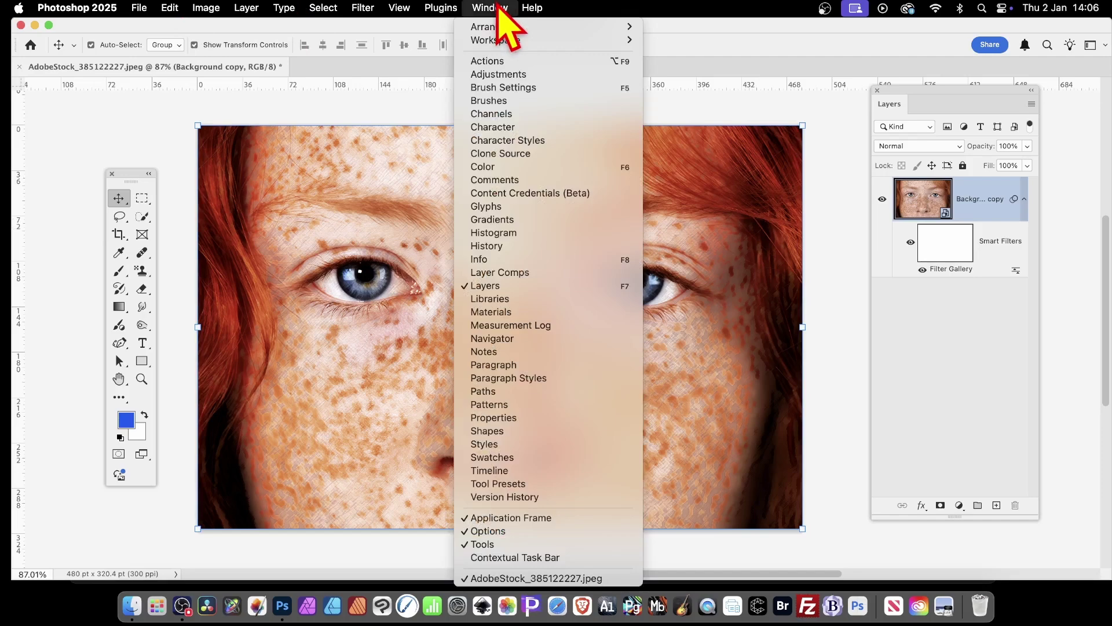
pyautogui.click(498, 113)
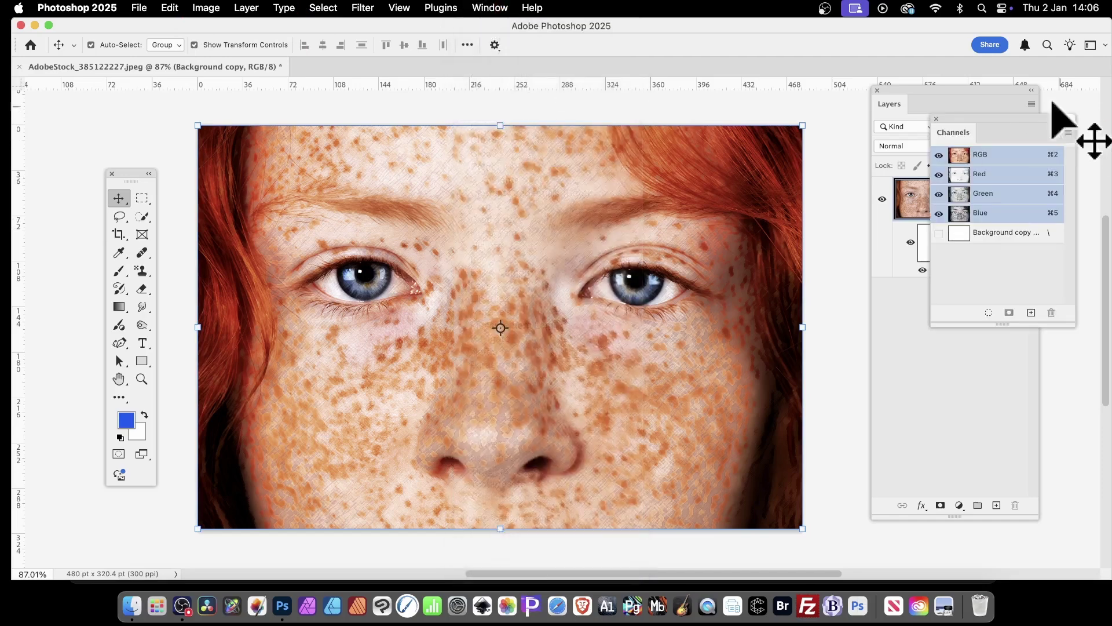
pyautogui.moveTo(962, 125); pyautogui.dragTo(817, 238)
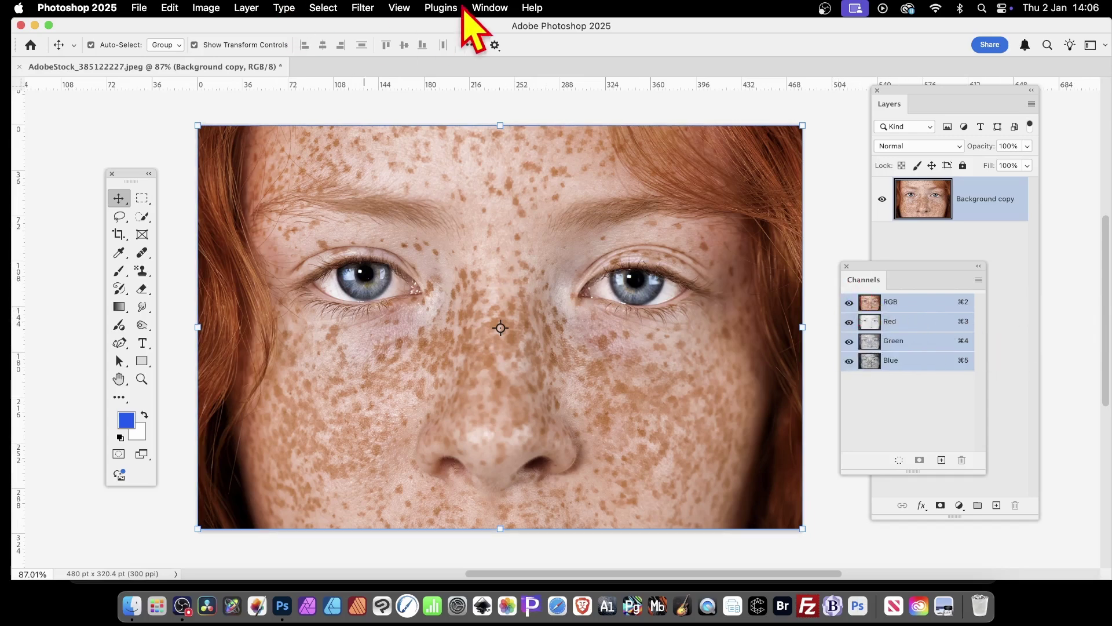
# - Apply Colored Pencil to the Red channel with width 22, pressure 5, paper brightness 24
pyautogui.click(907, 323)
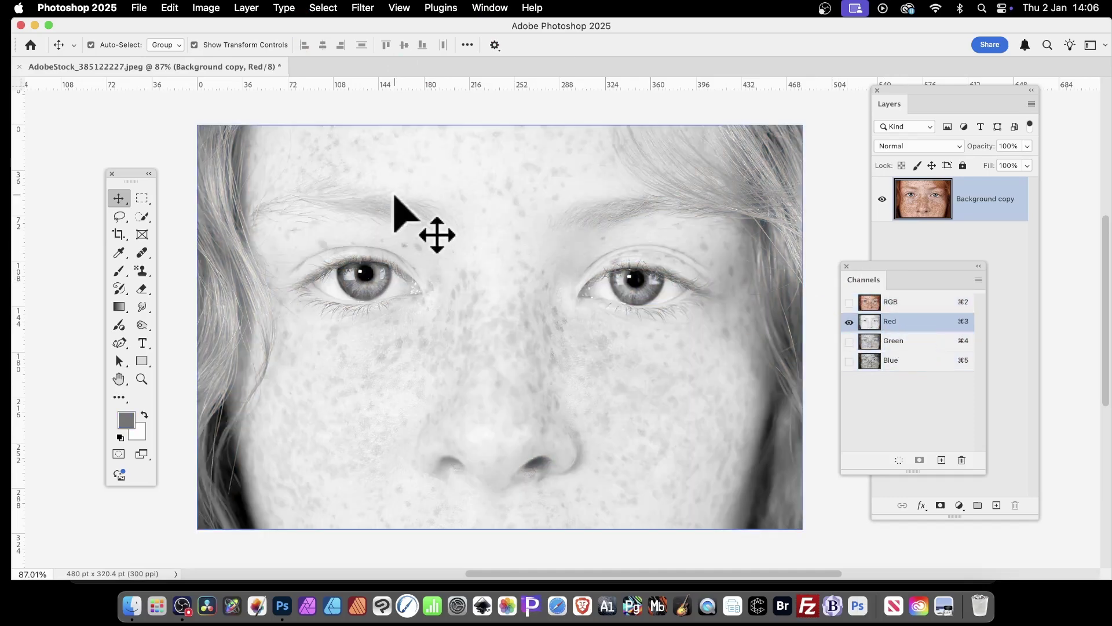
pyautogui.click(362, 8)
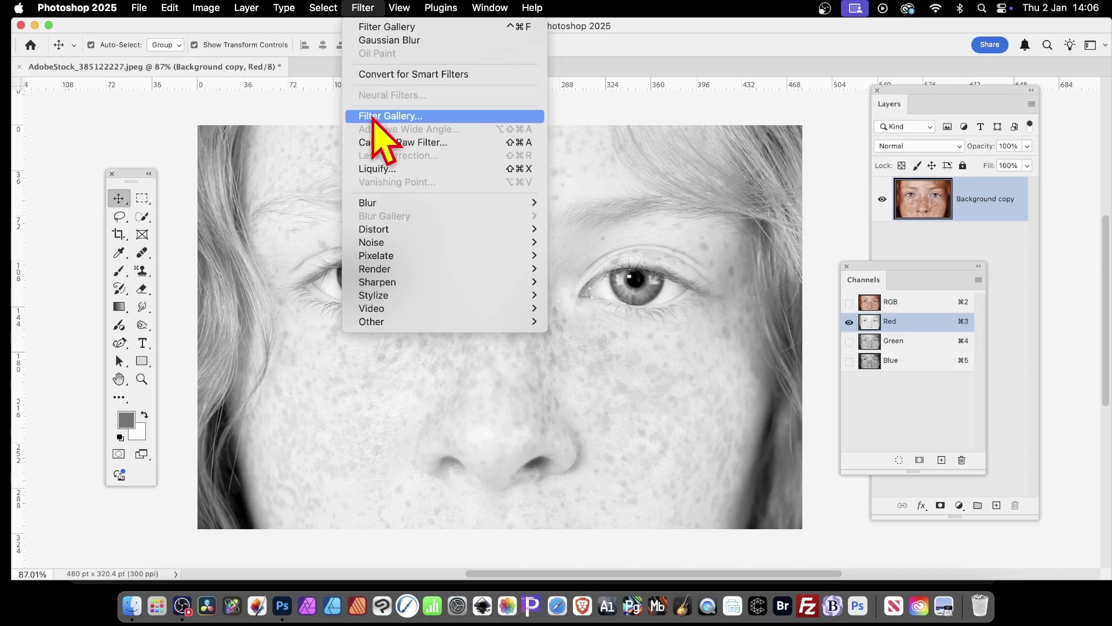
pyautogui.click(376, 117)
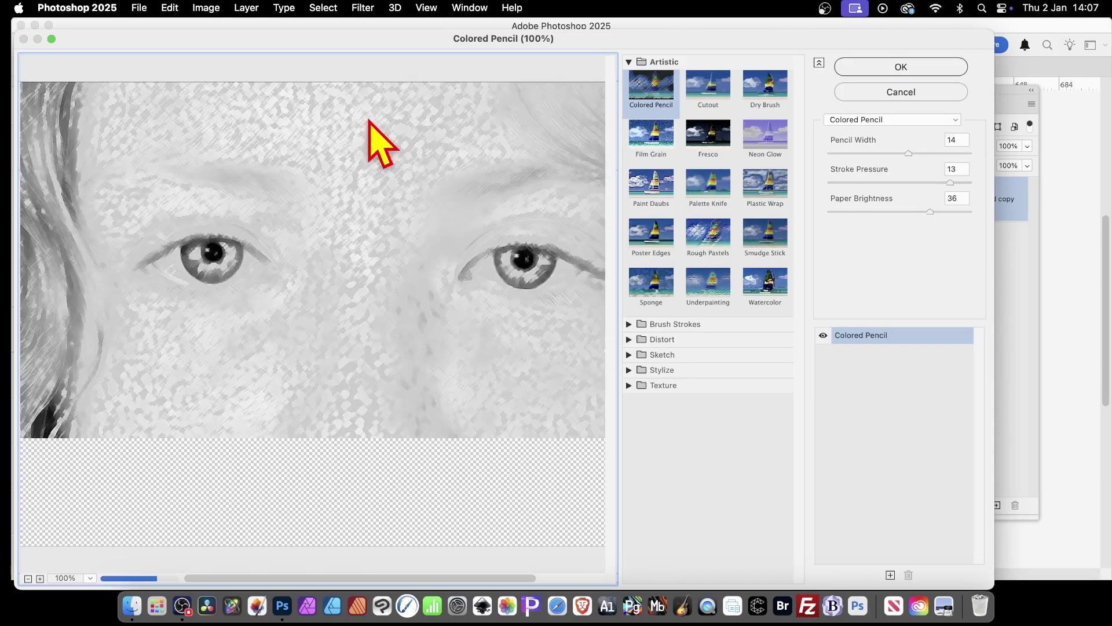
pyautogui.moveTo(908, 153)
pyautogui.mouseDown()
pyautogui.moveTo(955, 154)
pyautogui.moveTo(910, 180)
pyautogui.moveTo(873, 181)
pyautogui.mouseUp()
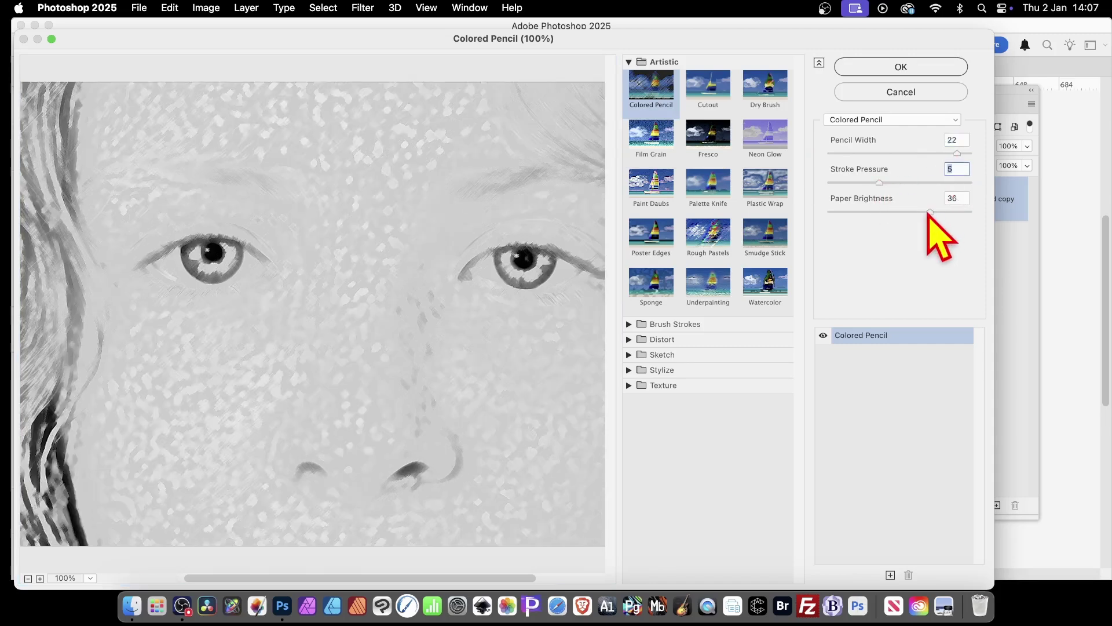
pyautogui.moveTo(929, 212); pyautogui.dragTo(897, 212)
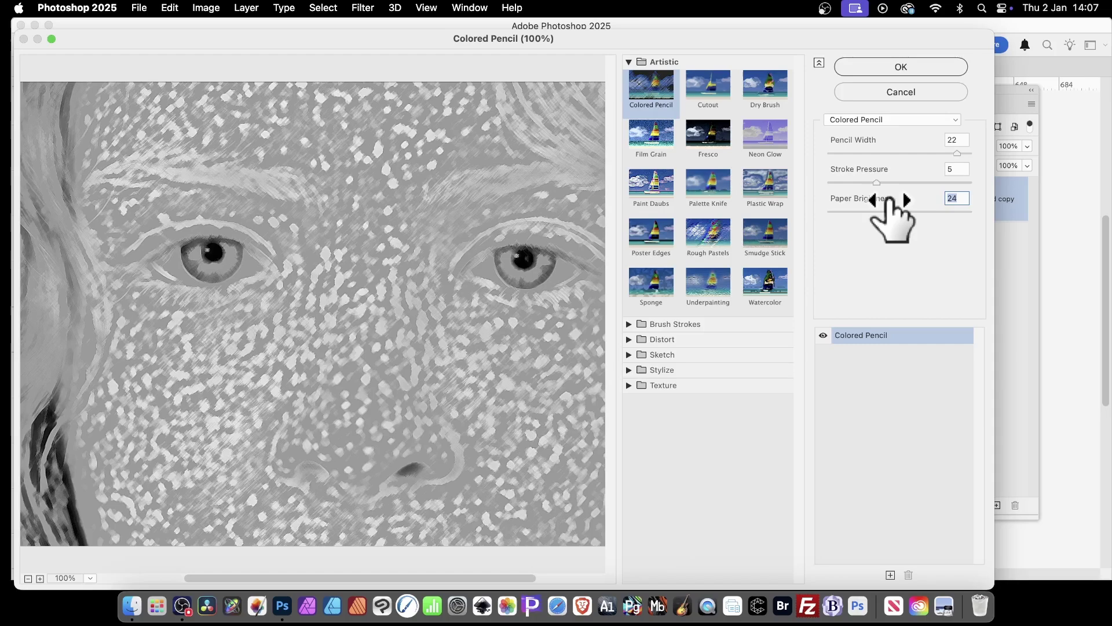
pyautogui.click(907, 68)
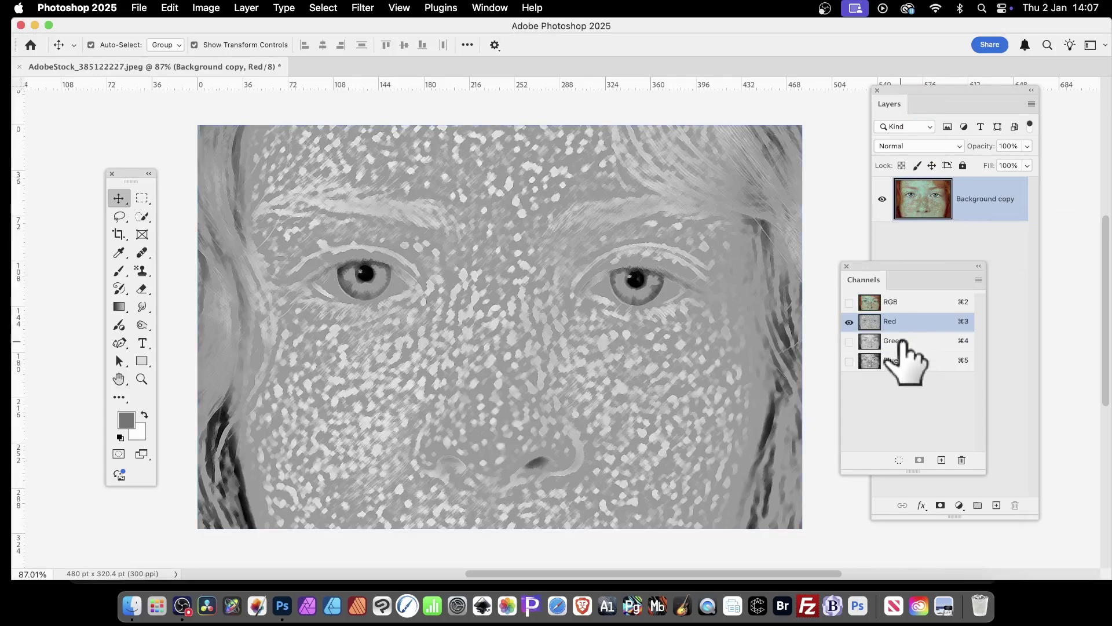
# - Apply Colored Pencil to the Green channel with width 8, pressure 10, paper brightness 33
pyautogui.click(885, 342)
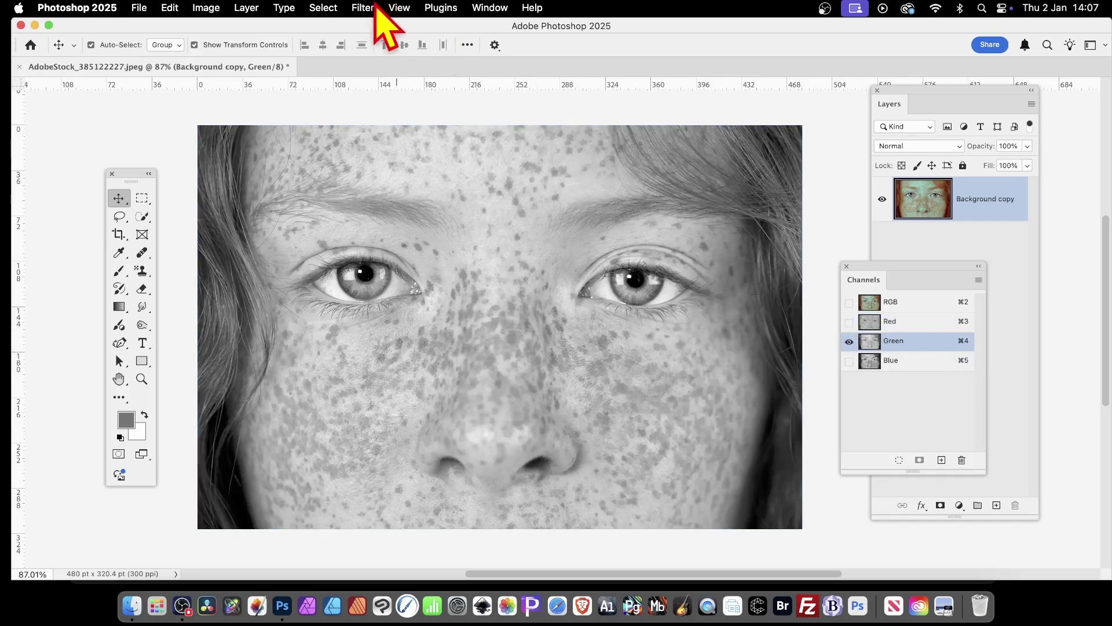
pyautogui.click(370, 7)
pyautogui.click(390, 115)
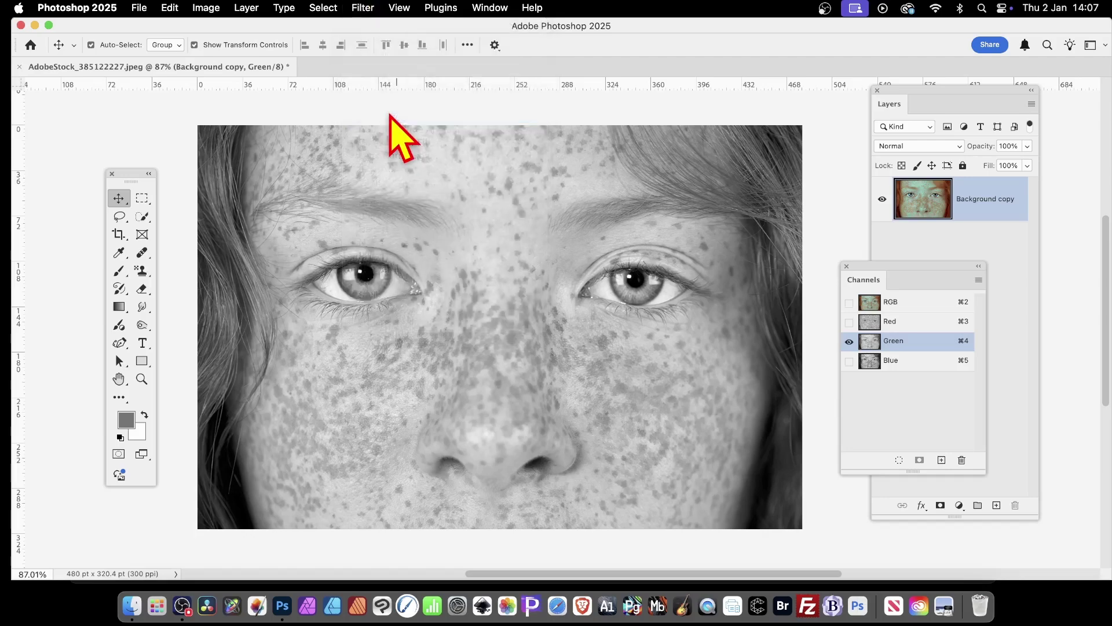
pyautogui.moveTo(875, 183); pyautogui.dragTo(921, 183)
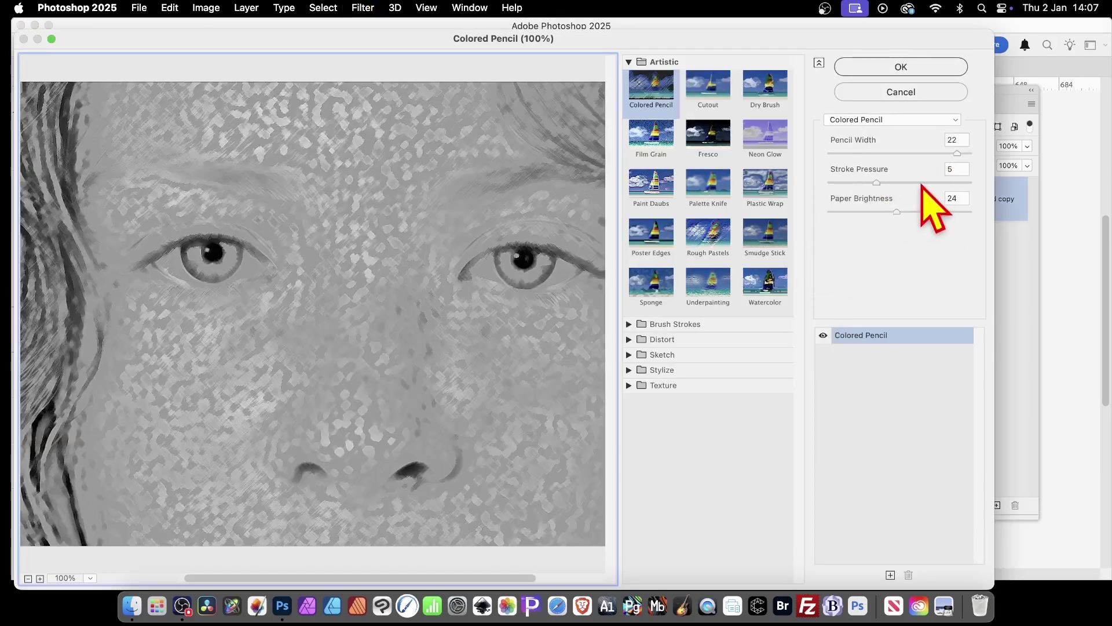
pyautogui.click(872, 153)
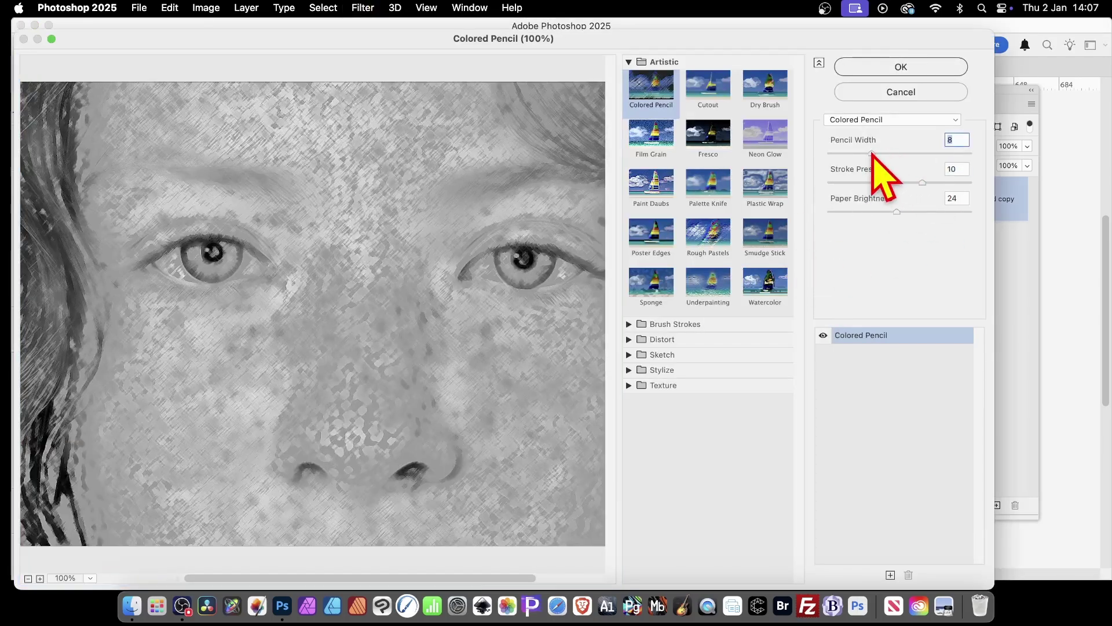
pyautogui.click(921, 212)
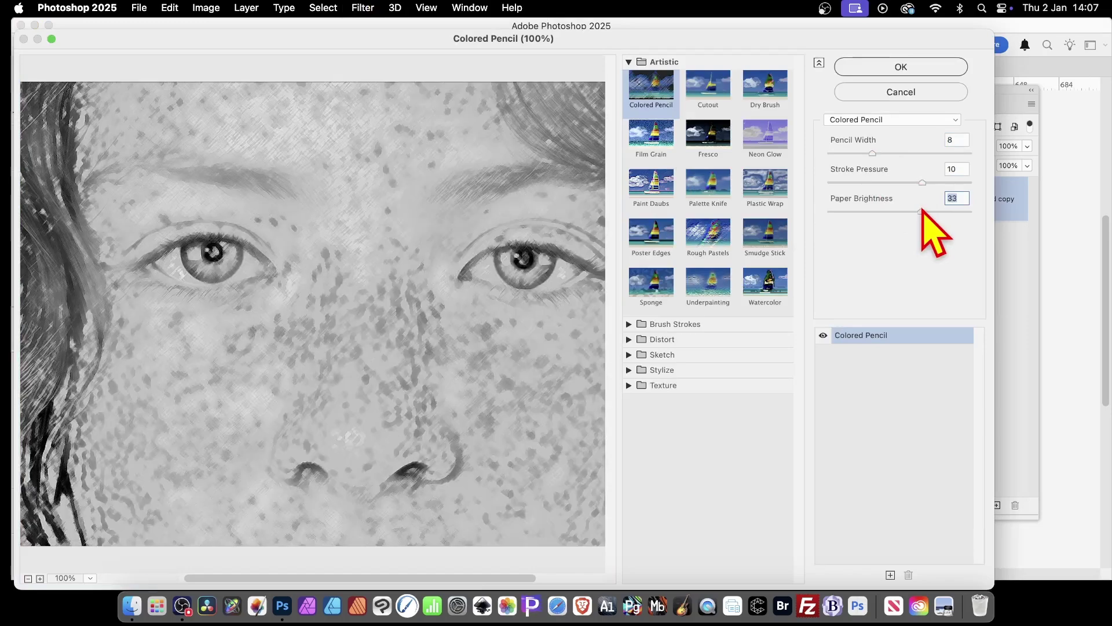
pyautogui.click(903, 69)
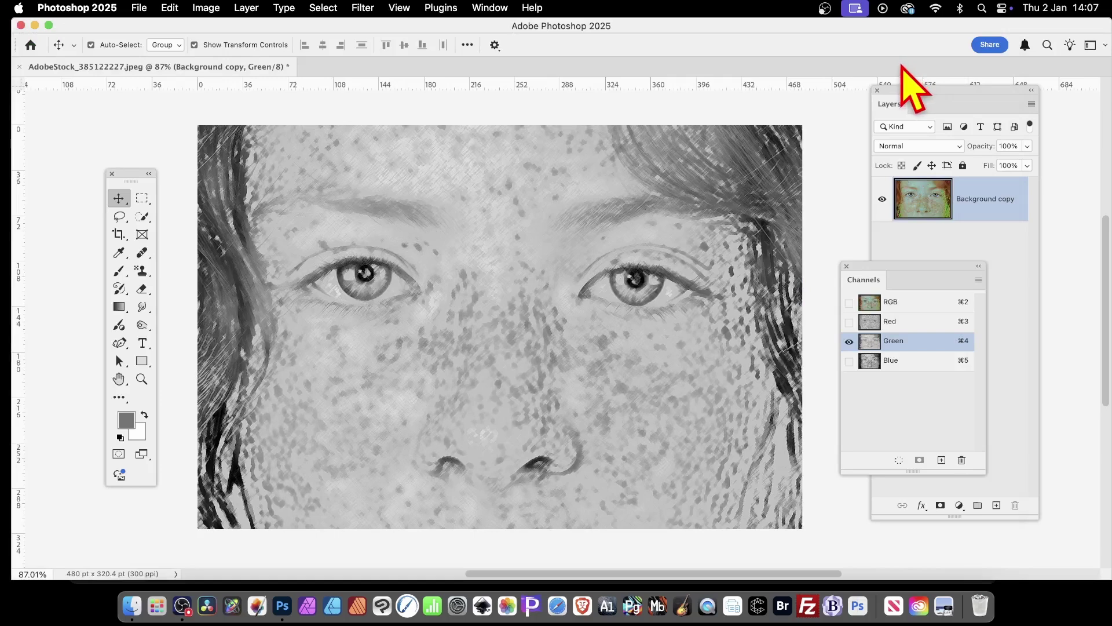
# - Select the Blue channel and set the background colour to dark green
pyautogui.click(911, 360)
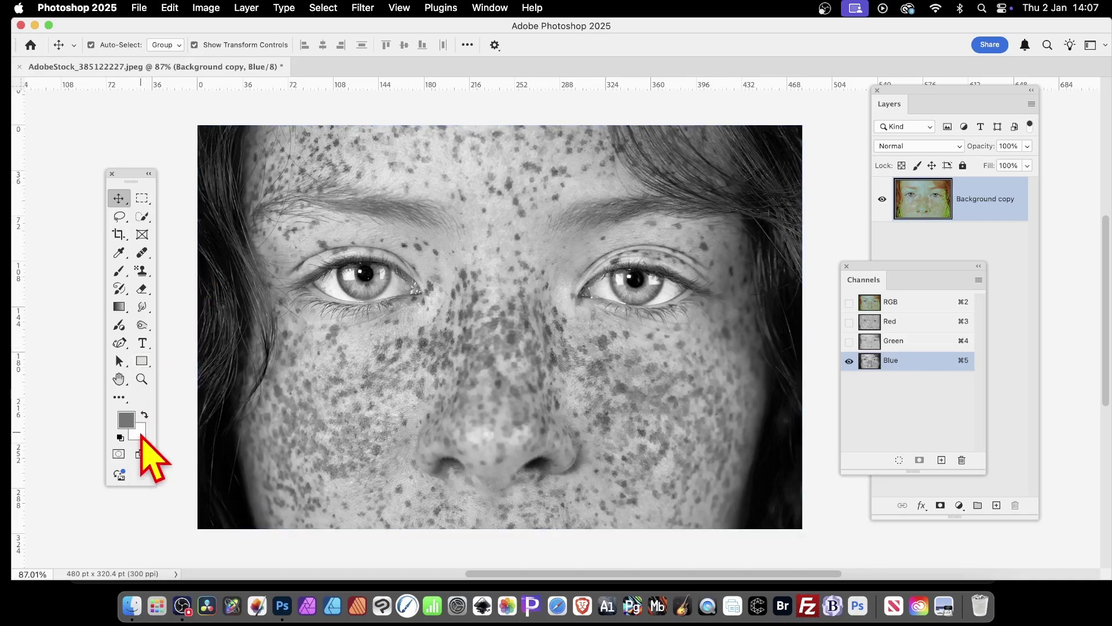
pyautogui.click(141, 435)
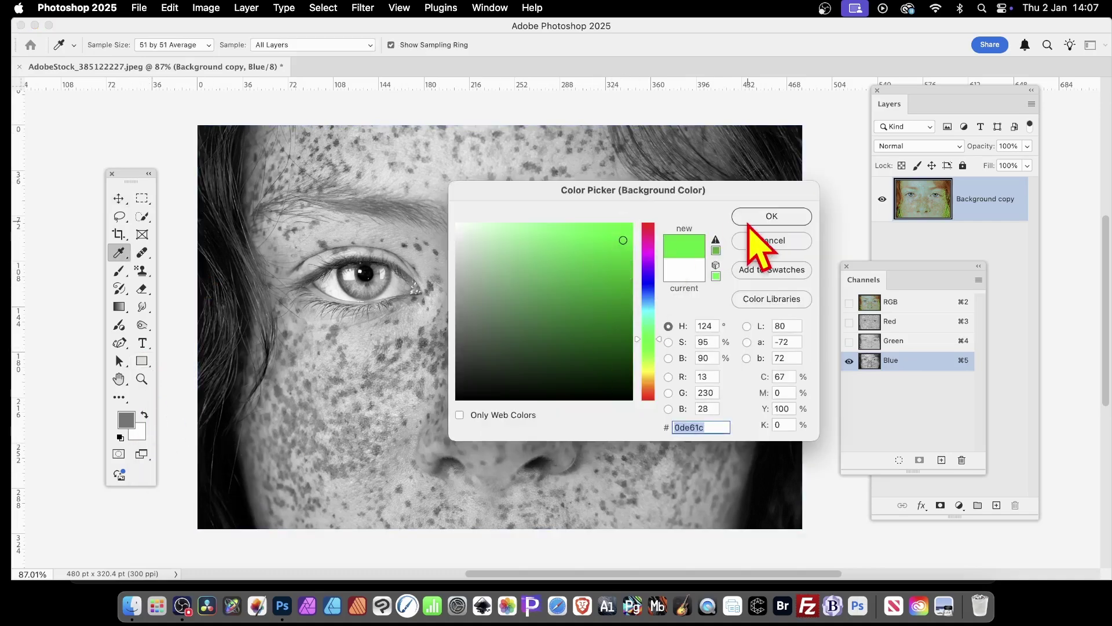
pyautogui.moveTo(591, 330); pyautogui.dragTo(617, 359)
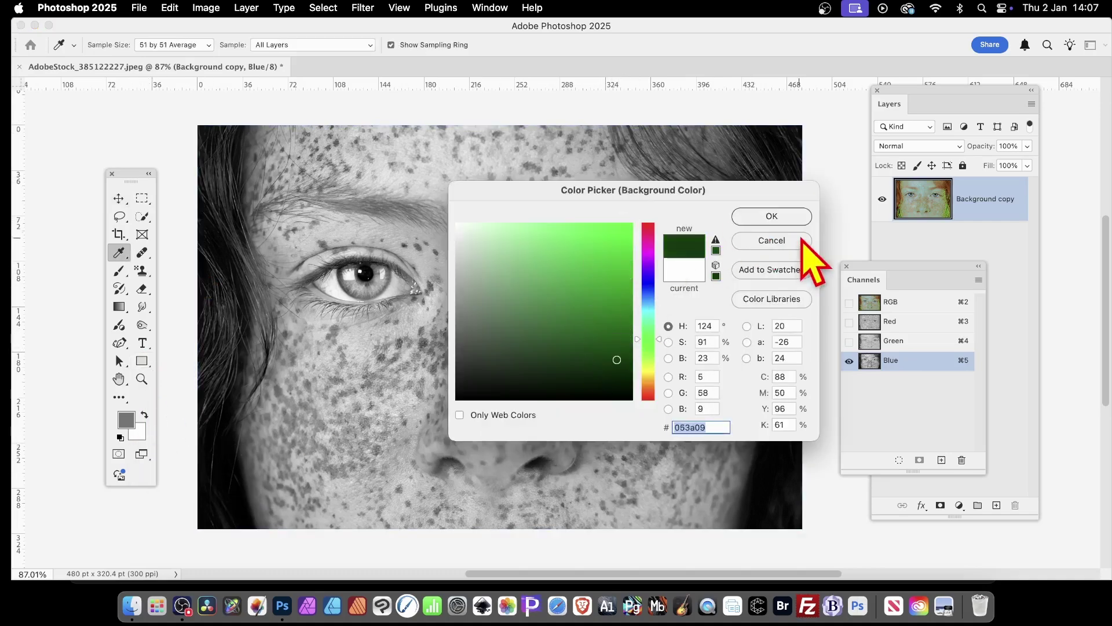
pyautogui.click(771, 218)
pyautogui.press('v')
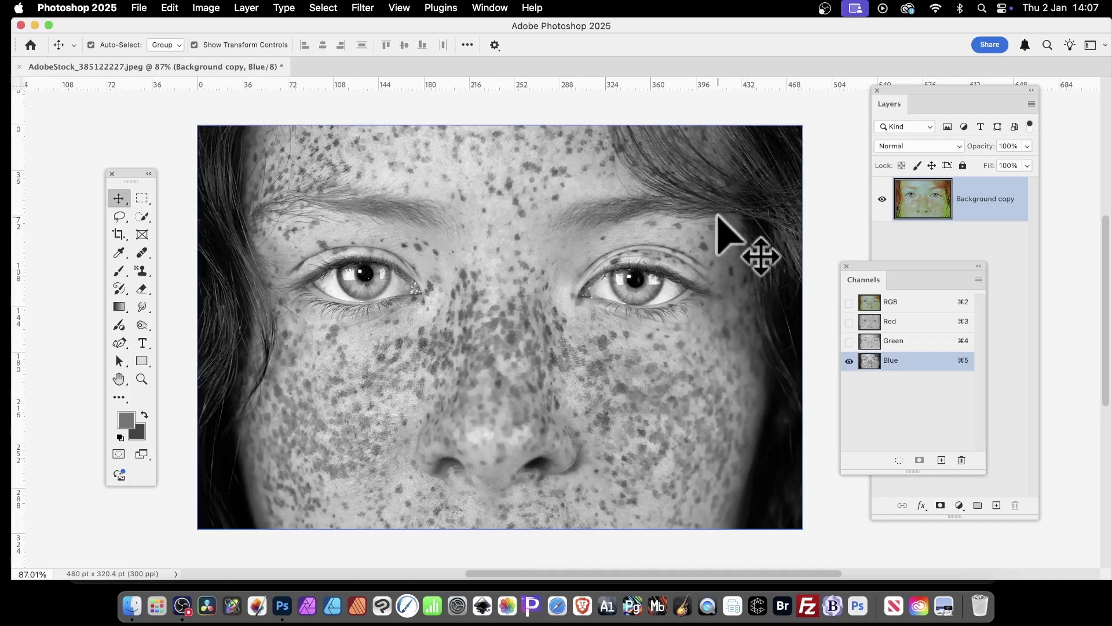
# - Apply Colored Pencil to the Blue channel (width 12, pressure 6, brightness 14), then return to RGB
pyautogui.click(371, 7)
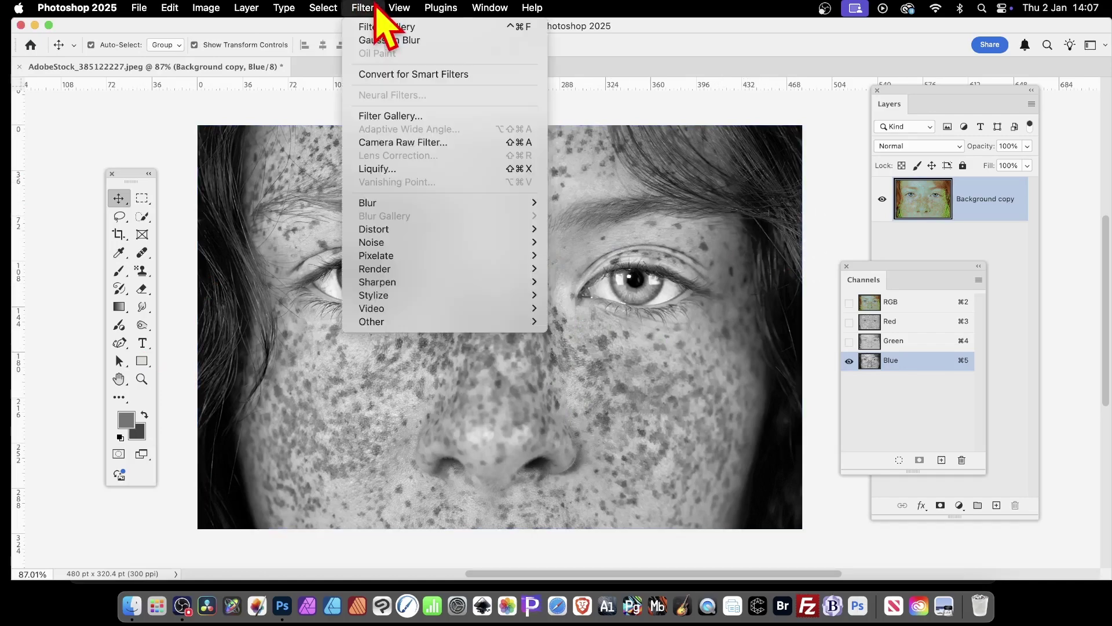
pyautogui.click(384, 116)
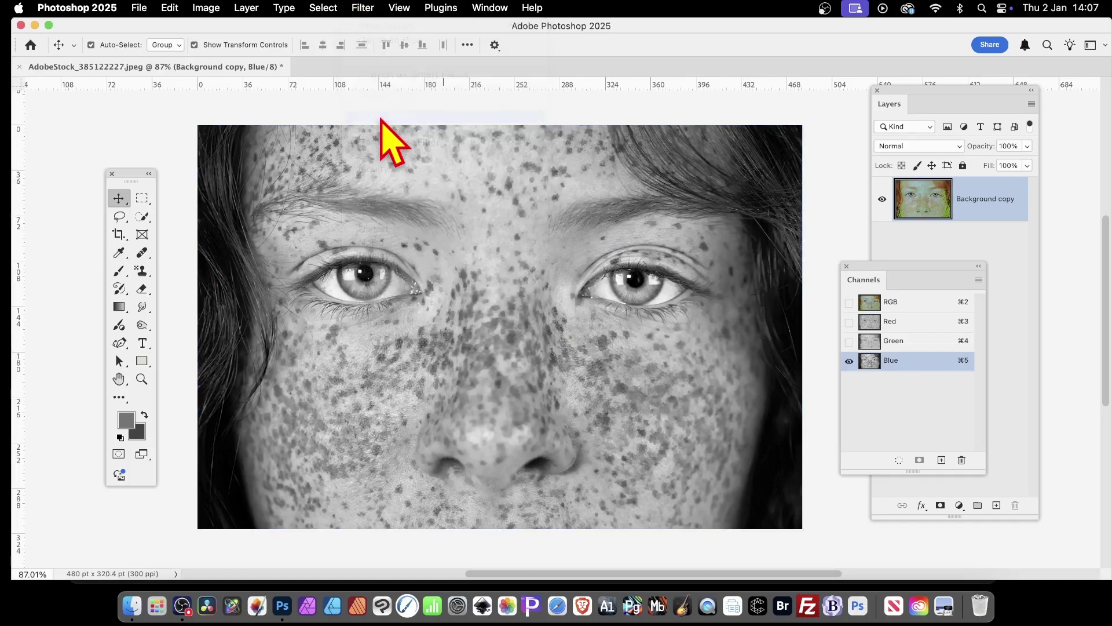
pyautogui.moveTo(922, 183); pyautogui.dragTo(876, 181)
pyautogui.click(871, 212)
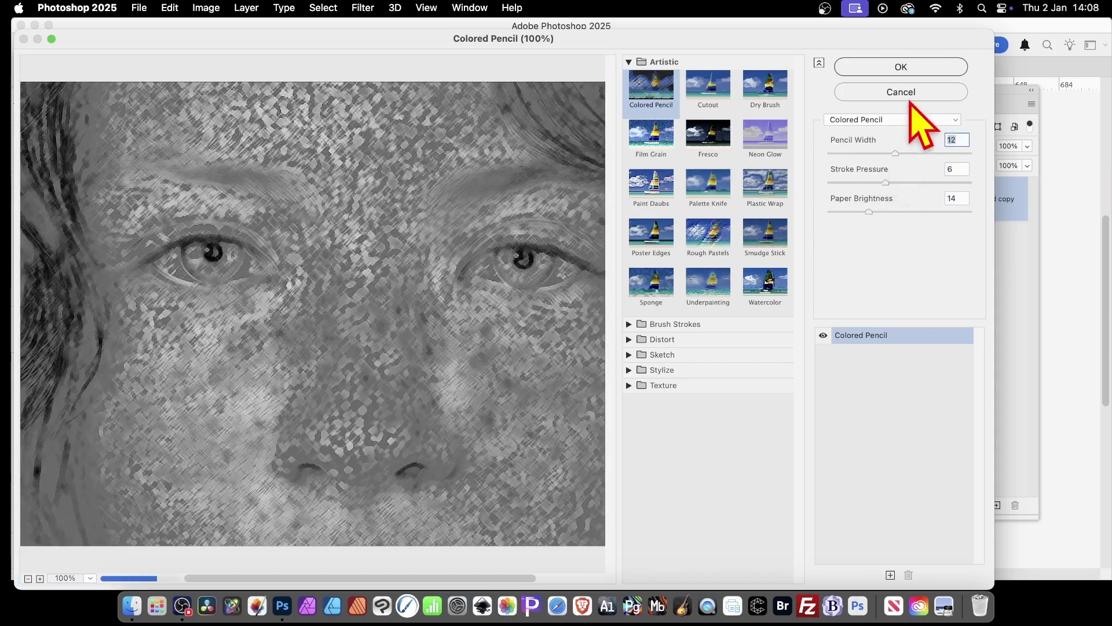
pyautogui.click(908, 67)
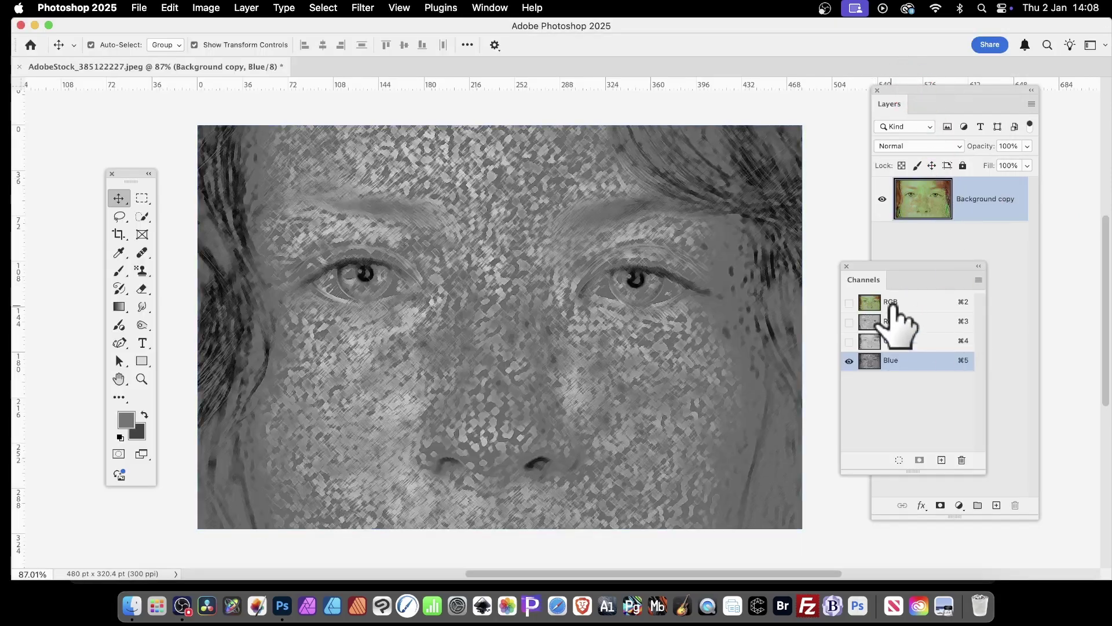
pyautogui.click(925, 299)
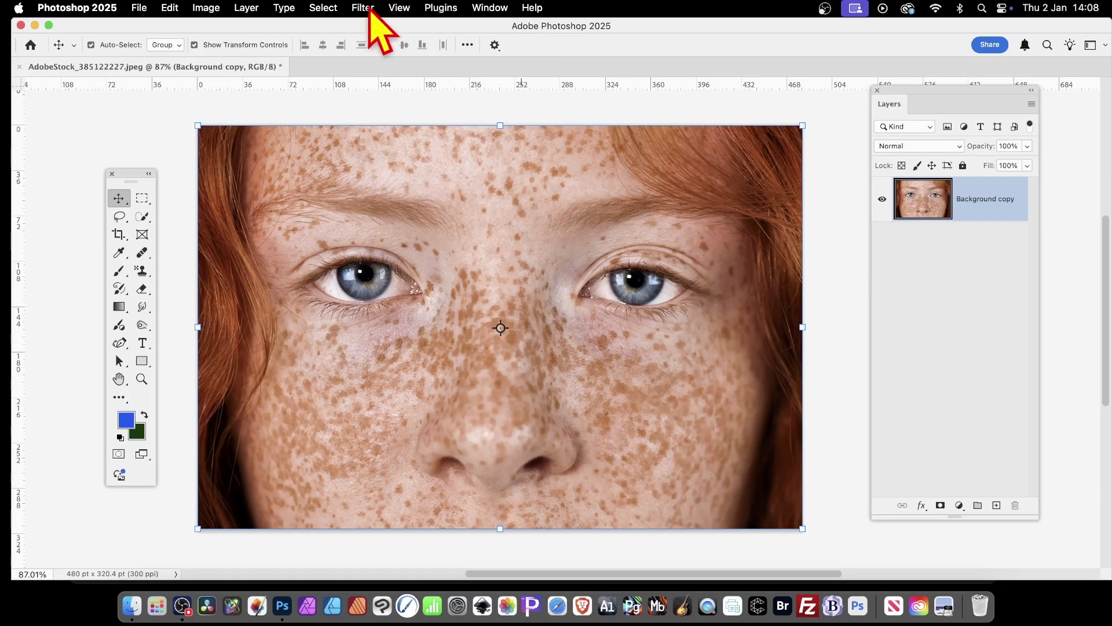
# - Duplicate the freckled photo layer as Background copy 2
pyautogui.click(245, 7)
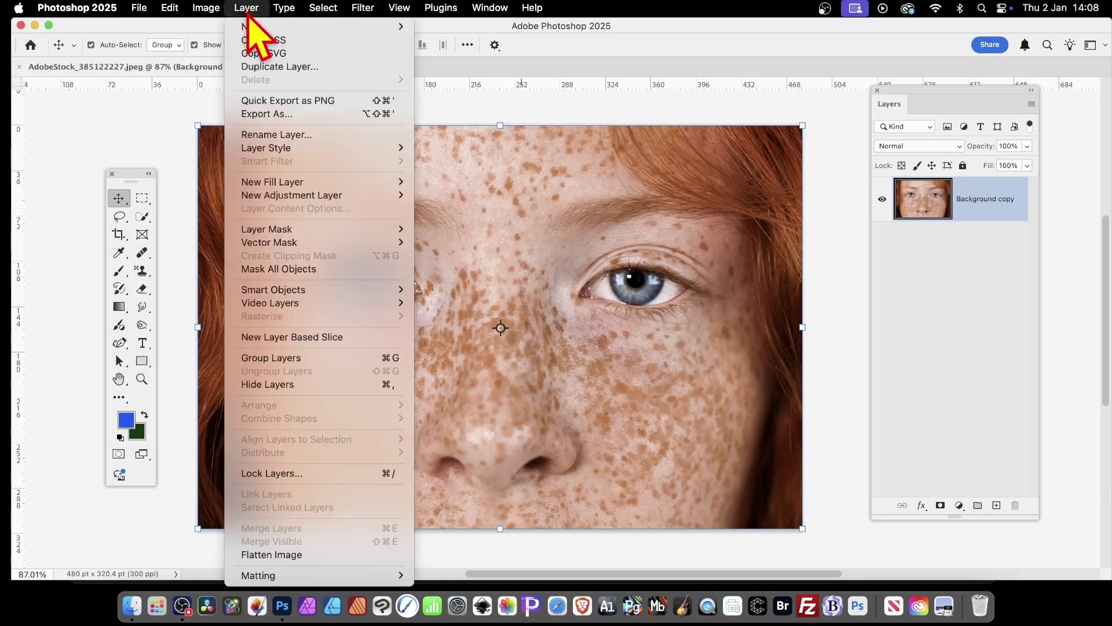
pyautogui.click(280, 67)
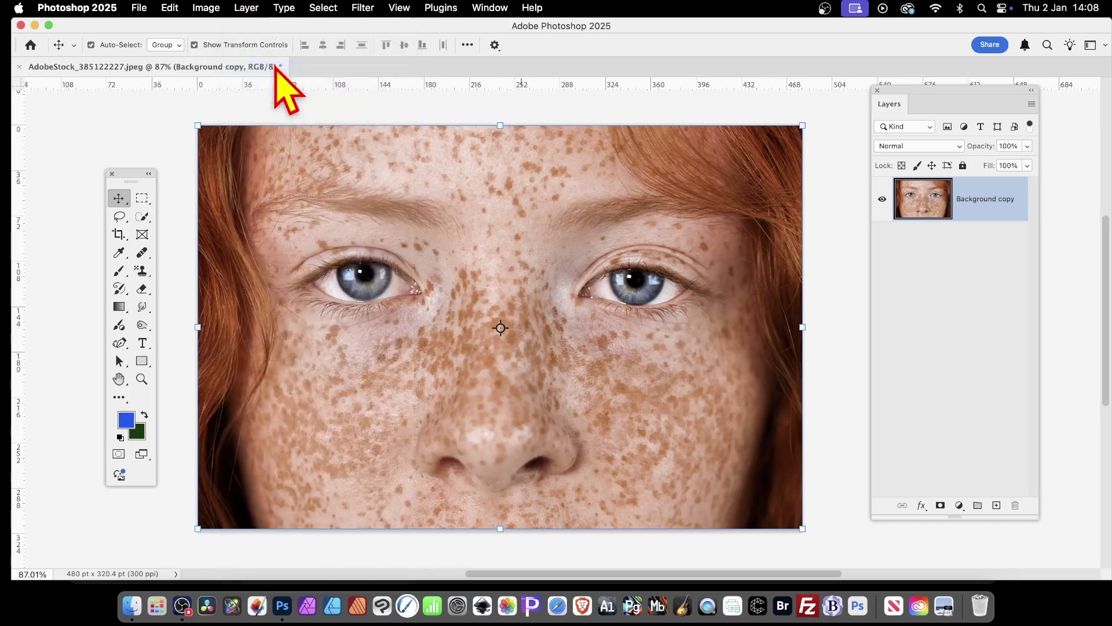
pyautogui.click(787, 253)
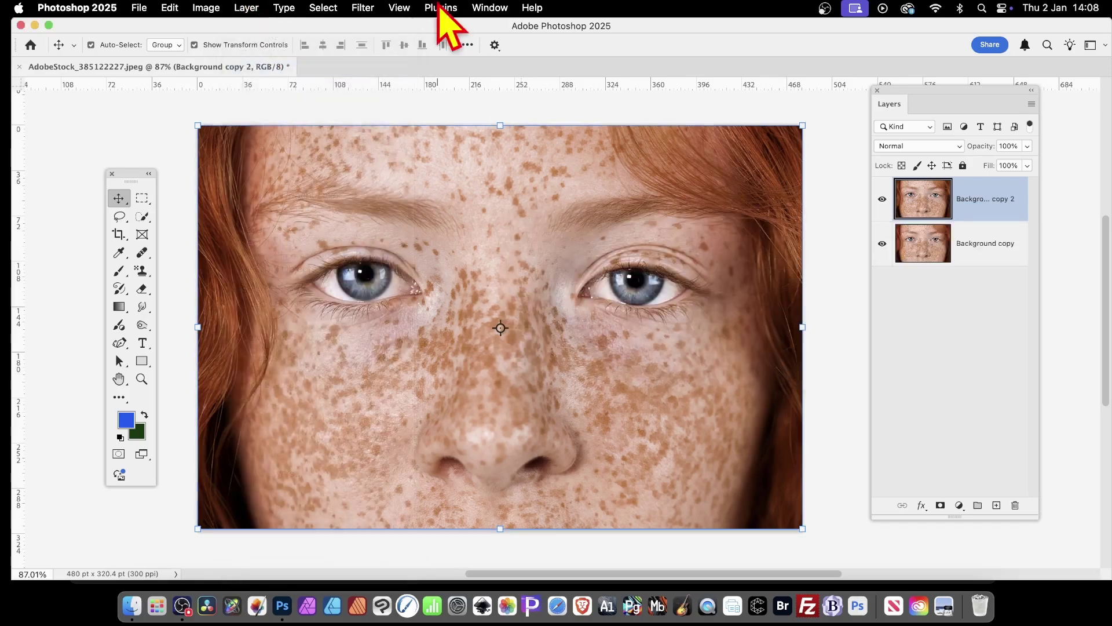
# - Apply the green-and-peach Colored Pencil filter to Background copy 2
pyautogui.click(363, 8)
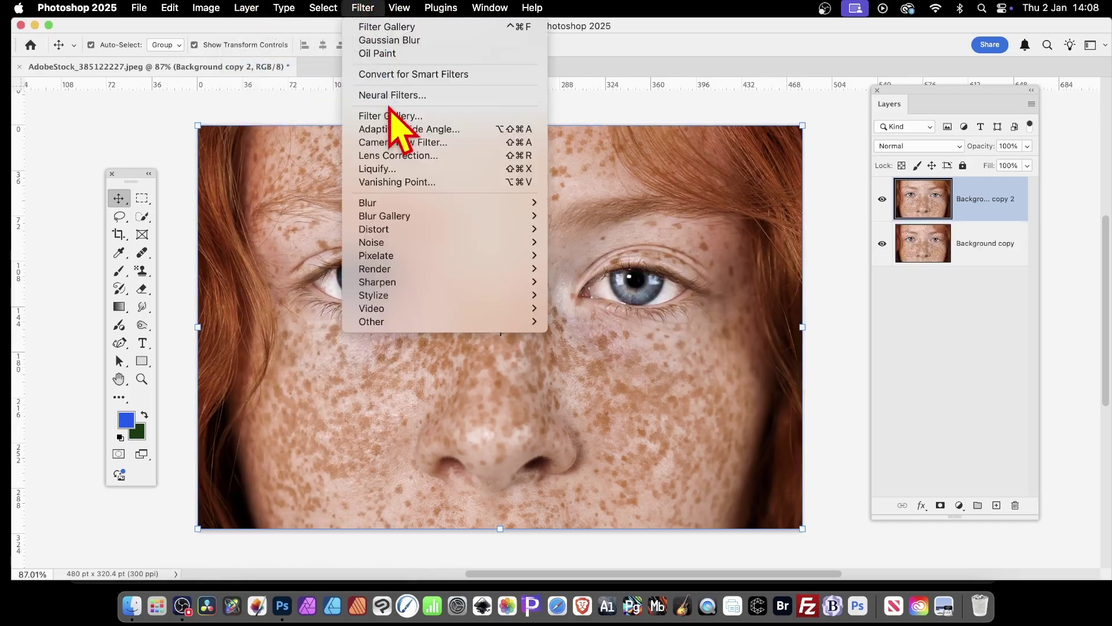
pyautogui.click(391, 116)
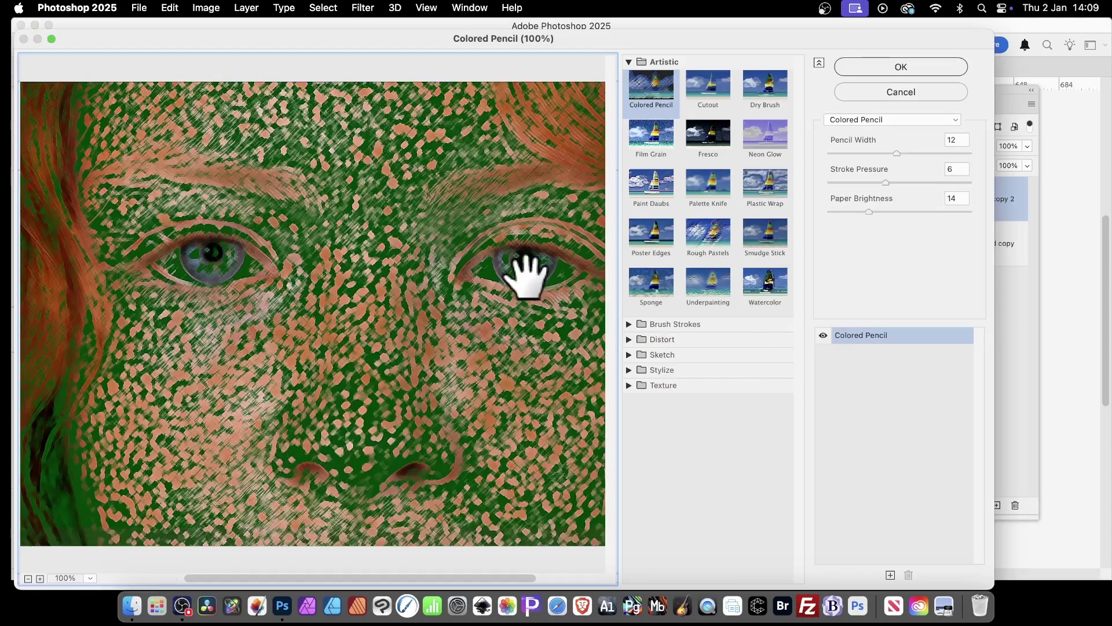
pyautogui.click(927, 67)
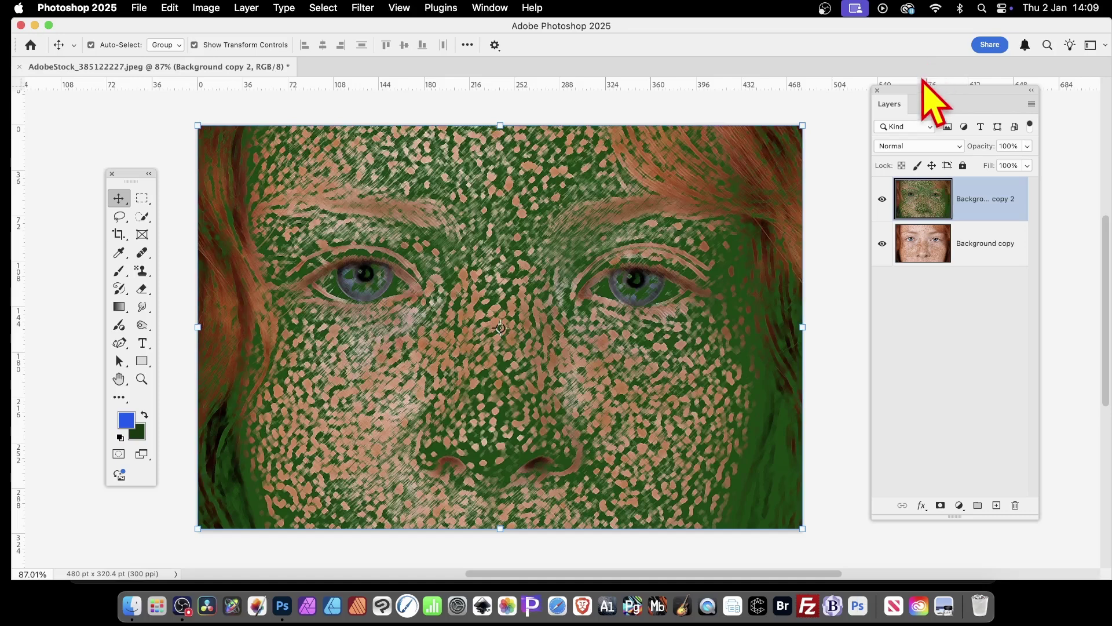
pyautogui.click(323, 8)
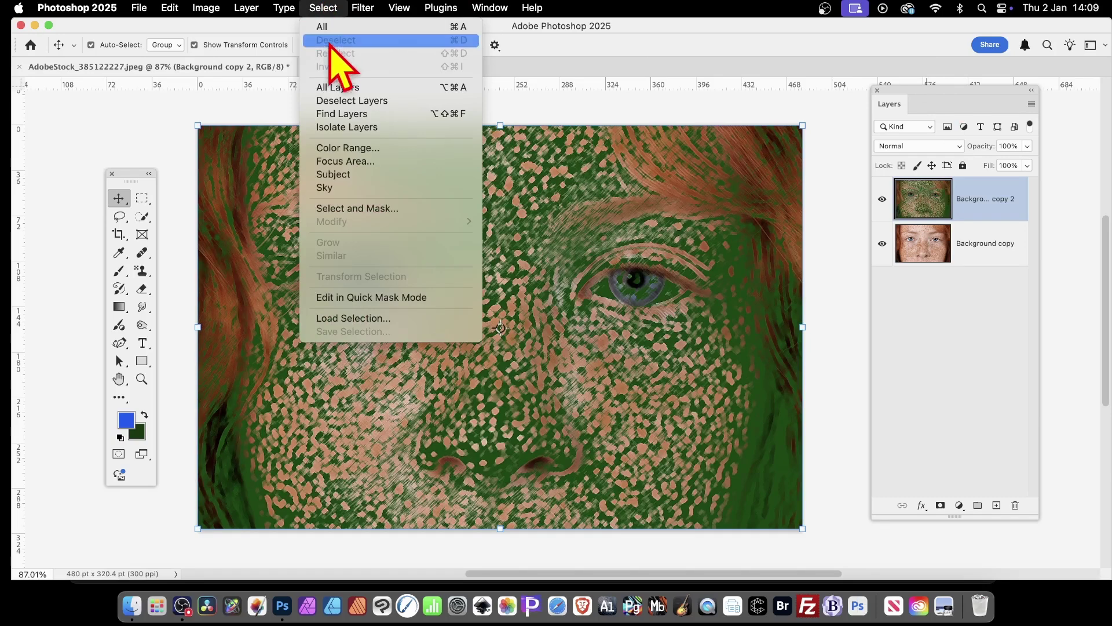
# - Select a colour range sampled from the pencil-effect face at fuzziness 93
pyautogui.click(354, 150)
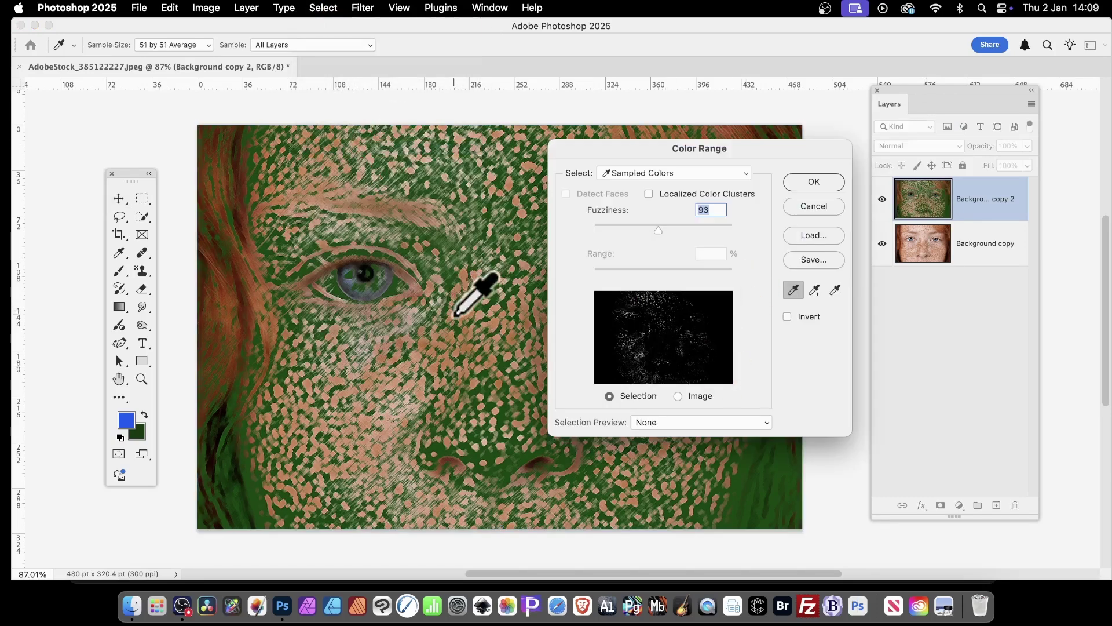
pyautogui.click(453, 299)
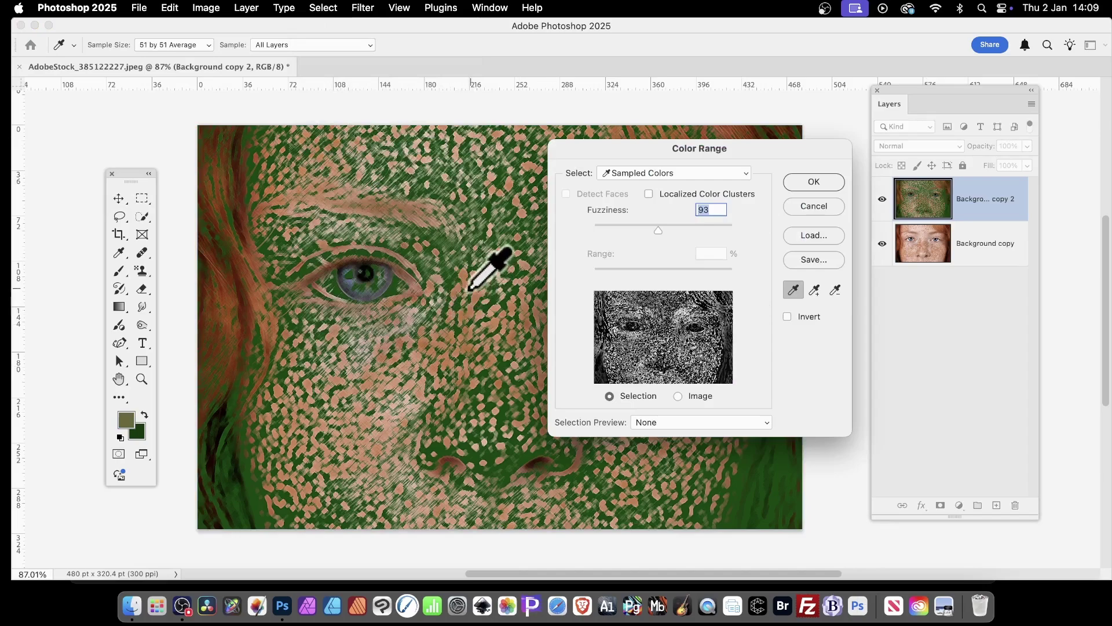
pyautogui.click(814, 182)
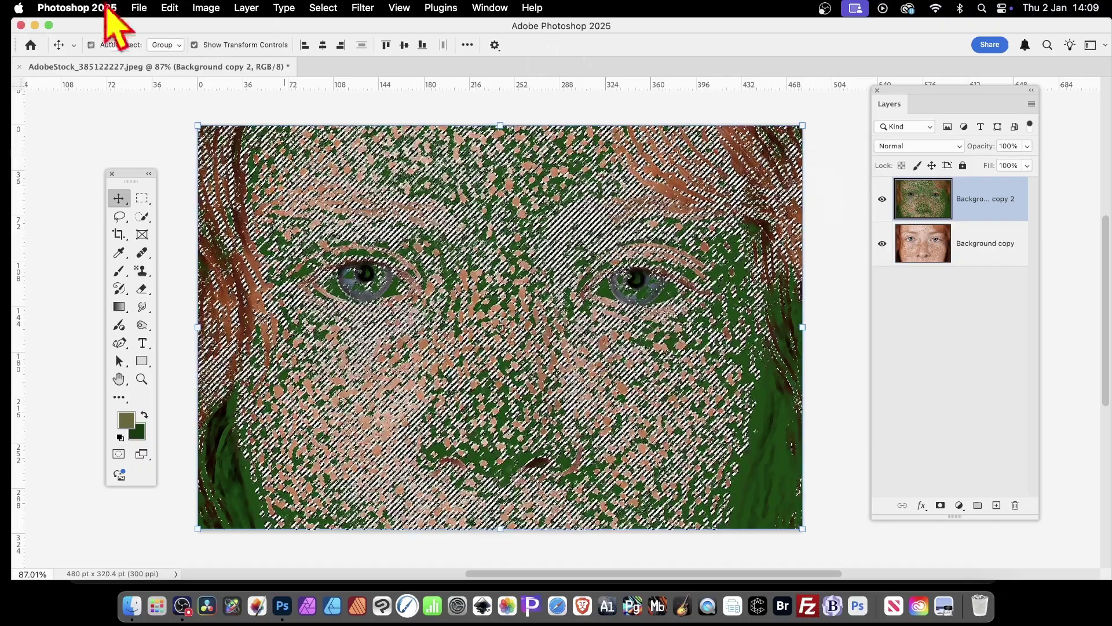
# - Copy the colour-range selection and paste it as a new Layer 1
pyautogui.click(168, 8)
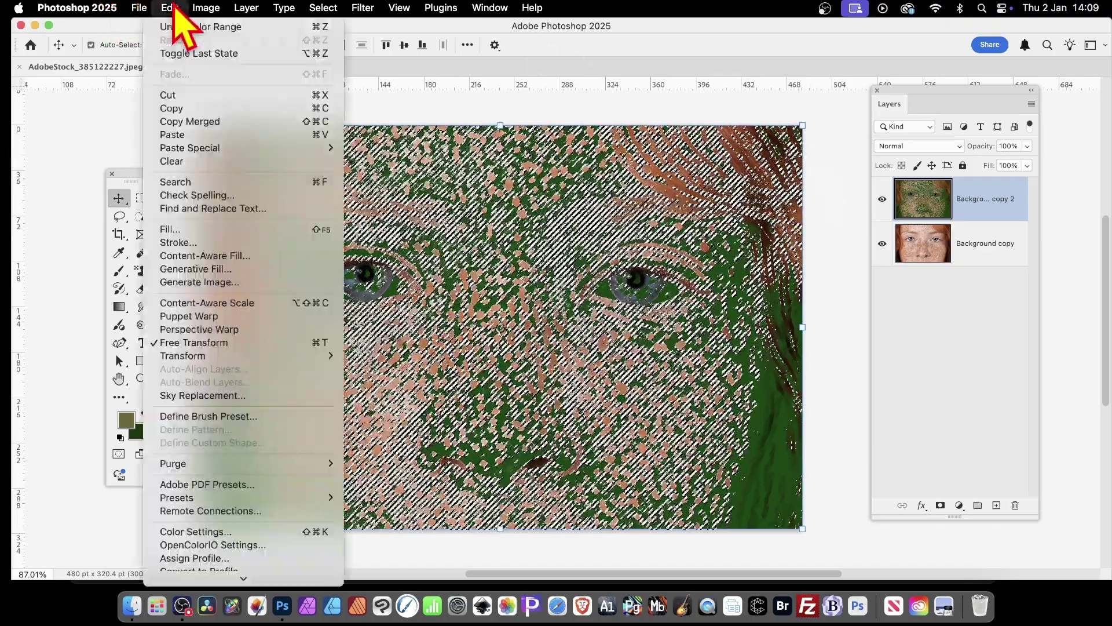
pyautogui.click(181, 109)
pyautogui.click(174, 9)
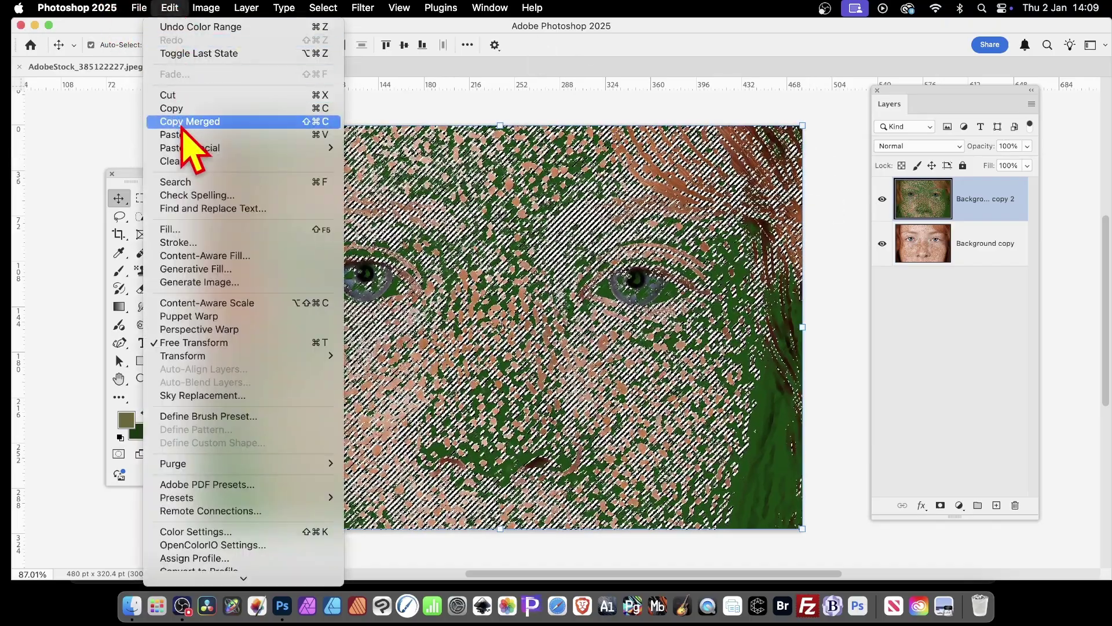
pyautogui.click(184, 136)
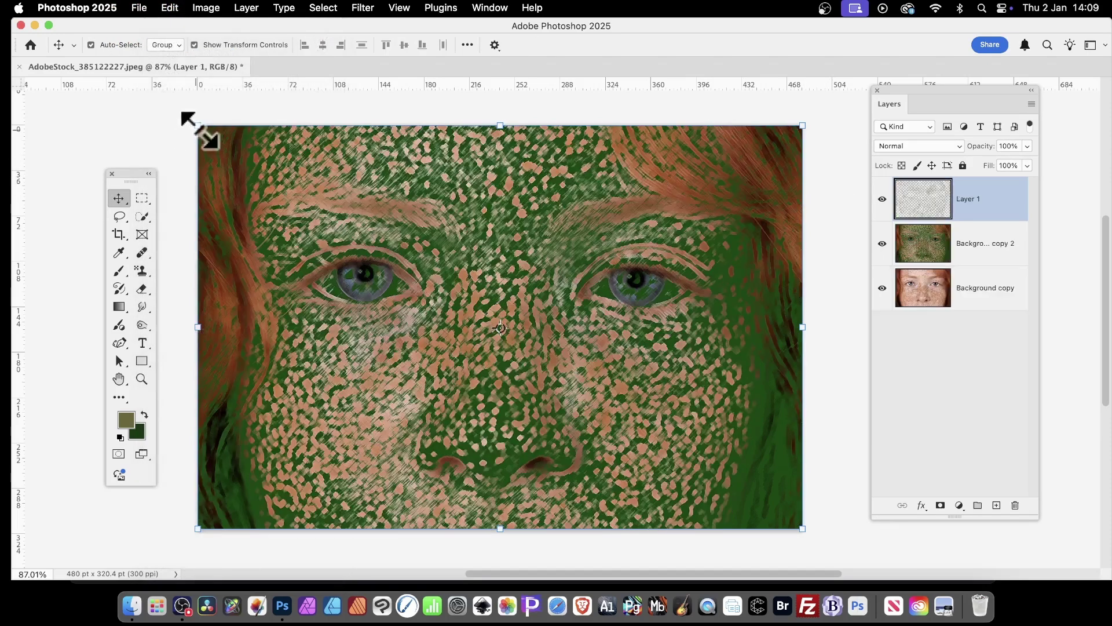
pyautogui.keyDown('shift'); pyautogui.click(929, 243); pyautogui.keyUp('shift')
# - Hide Background copy 2 and make Layer 1 the active layer
pyautogui.click(930, 243)
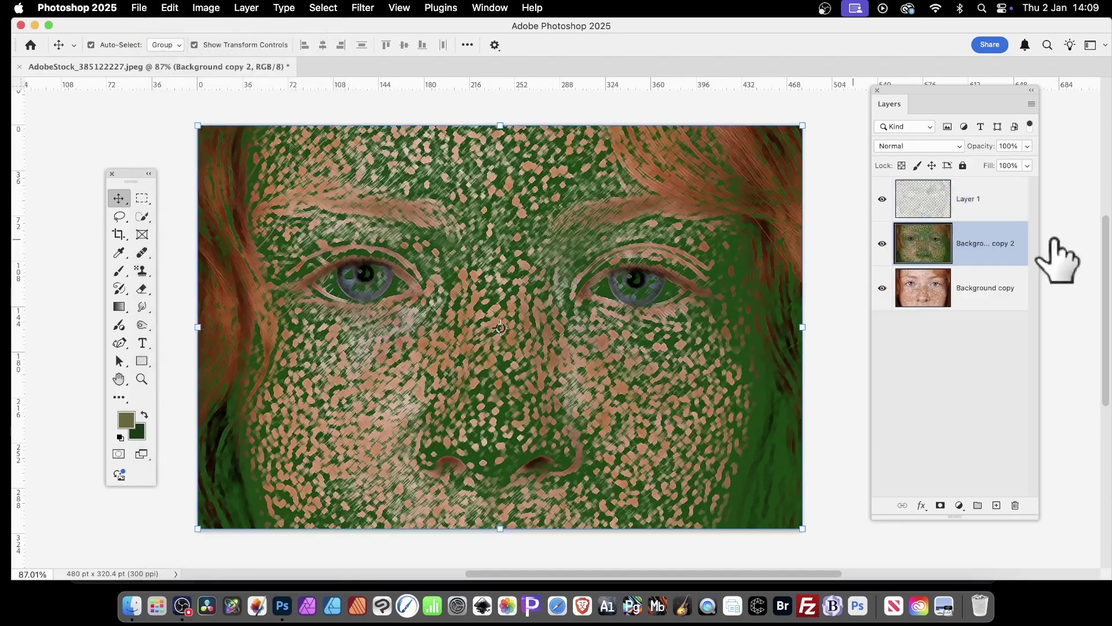
pyautogui.click(881, 245)
pyautogui.keyDown('shift'); pyautogui.click(903, 216); pyautogui.keyUp('shift')
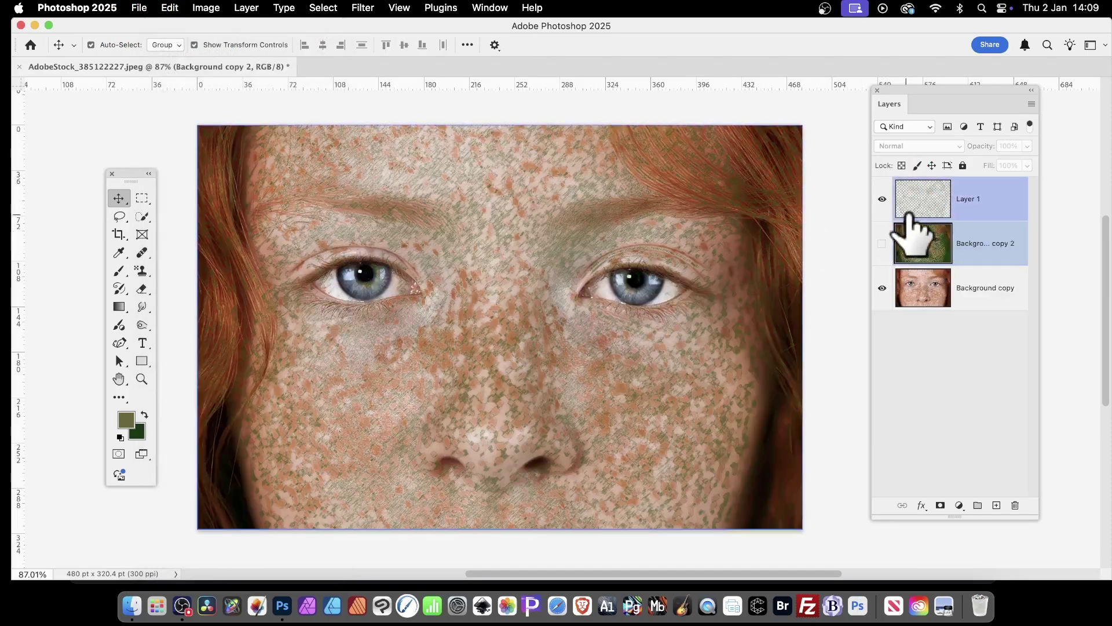
pyautogui.click(927, 200)
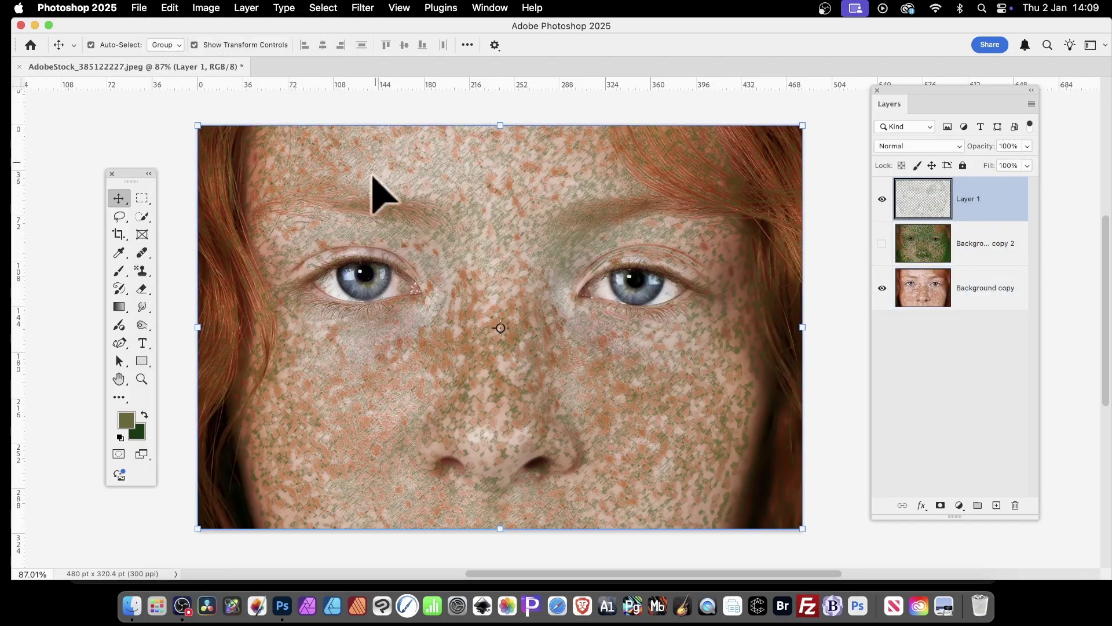
pyautogui.keyDown('shift'); pyautogui.click(394, 215); pyautogui.keyUp('shift')
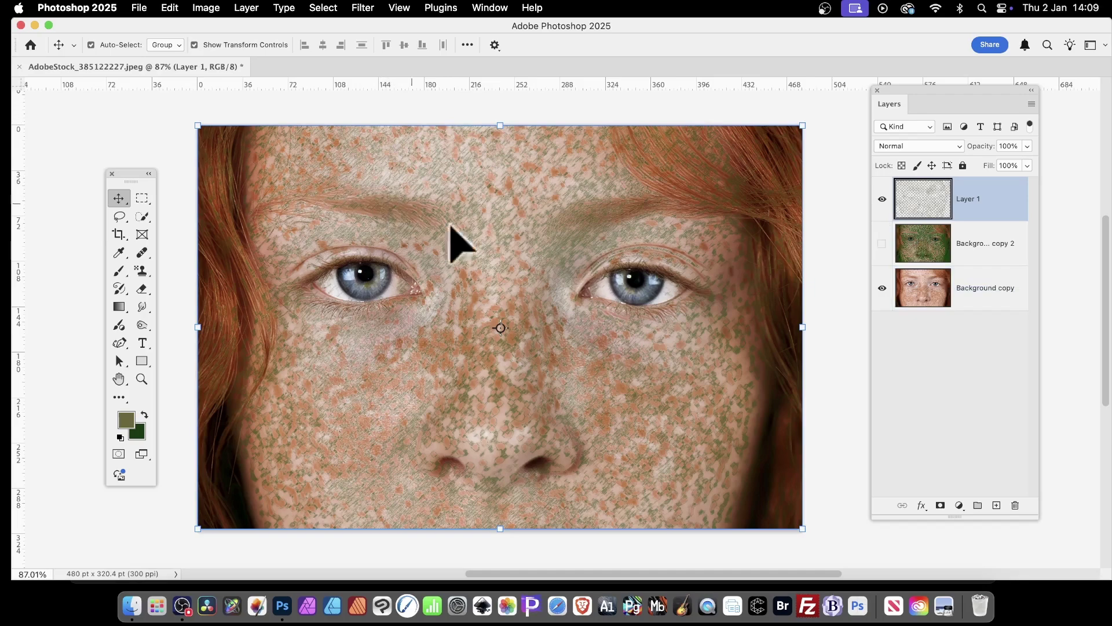
# - Add an Emboss-style Bevel & Emboss to Layer 1 with 105% depth and 21 px size
pyautogui.click(922, 506)
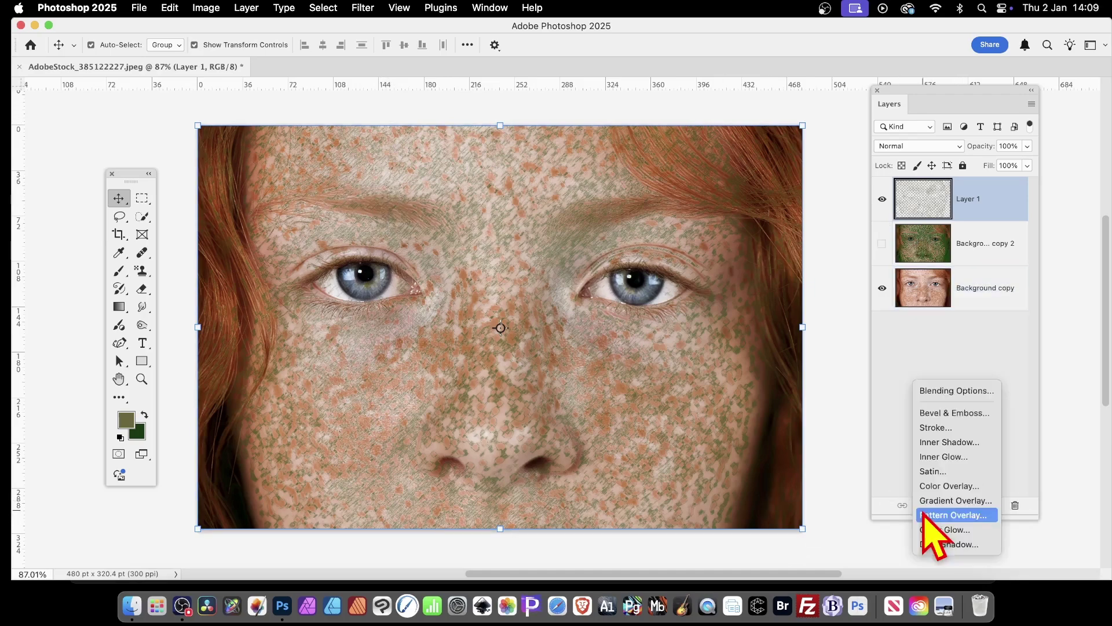
pyautogui.click(927, 413)
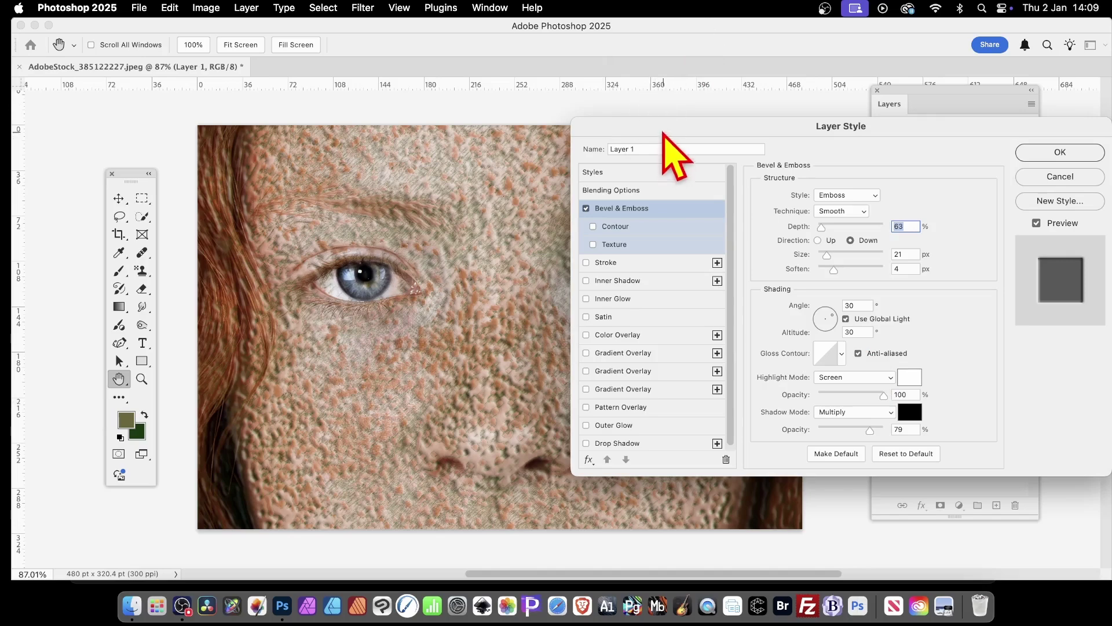
pyautogui.moveTo(664, 133); pyautogui.dragTo(756, 122)
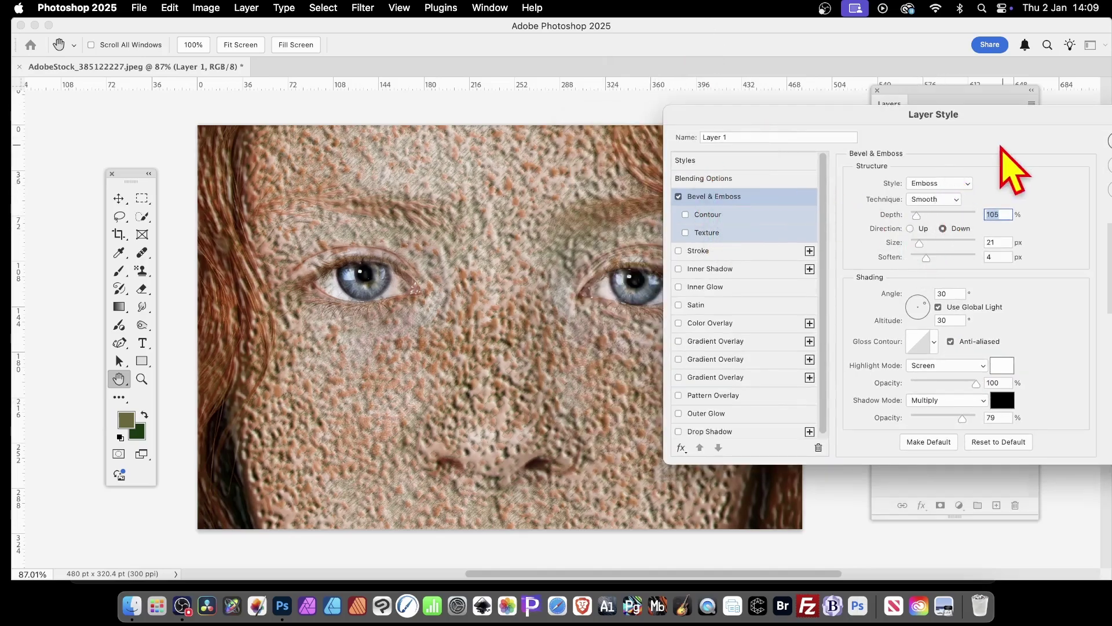
pyautogui.moveTo(949, 116); pyautogui.dragTo(743, 93)
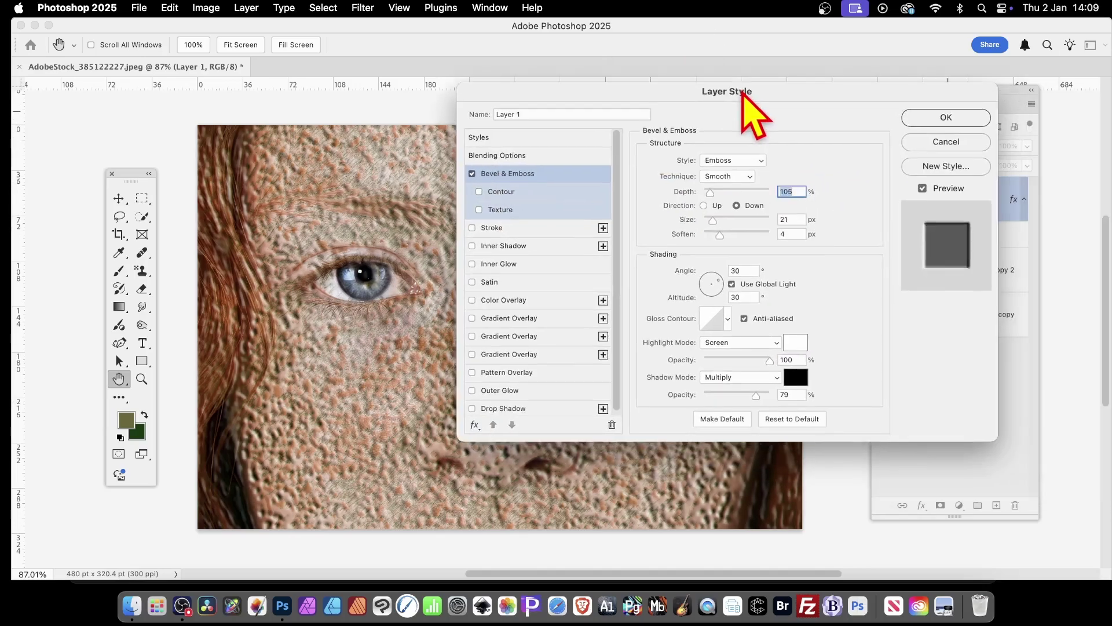
pyautogui.click(944, 118)
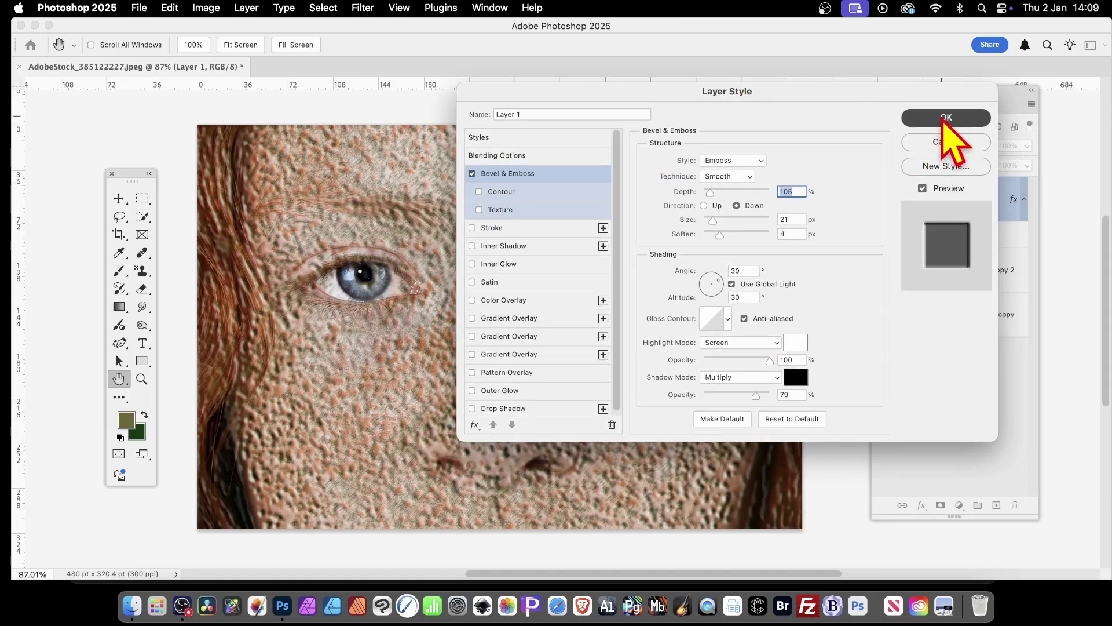
pyautogui.click(943, 118)
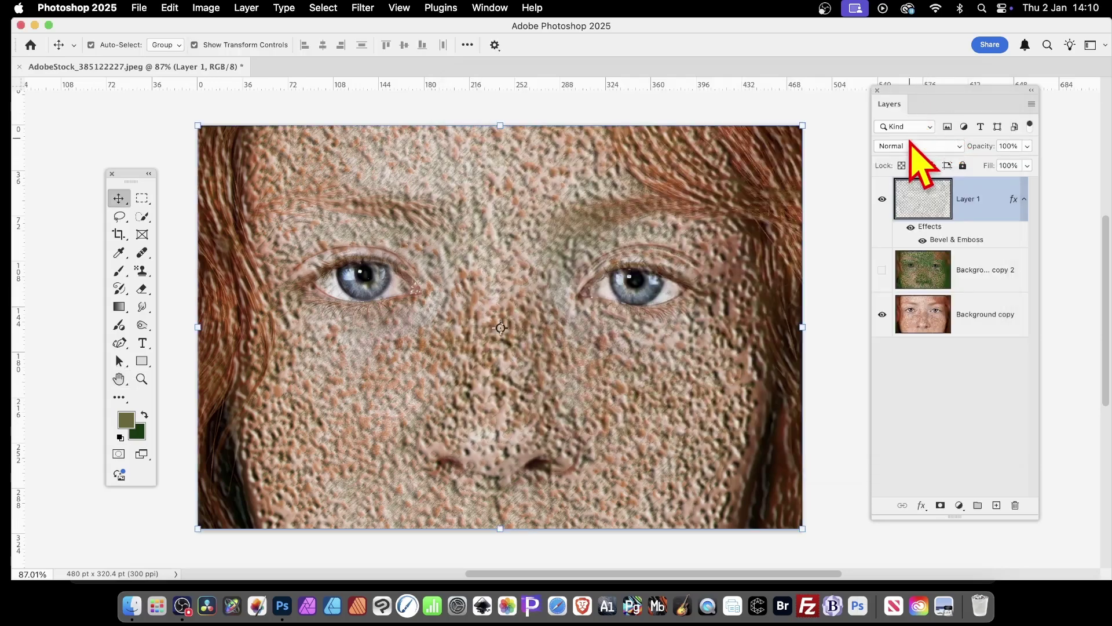
# - Undo Layer 1 and its Emboss-style bevel so the unembossed freckled photo returns
pyautogui.click(925, 315)
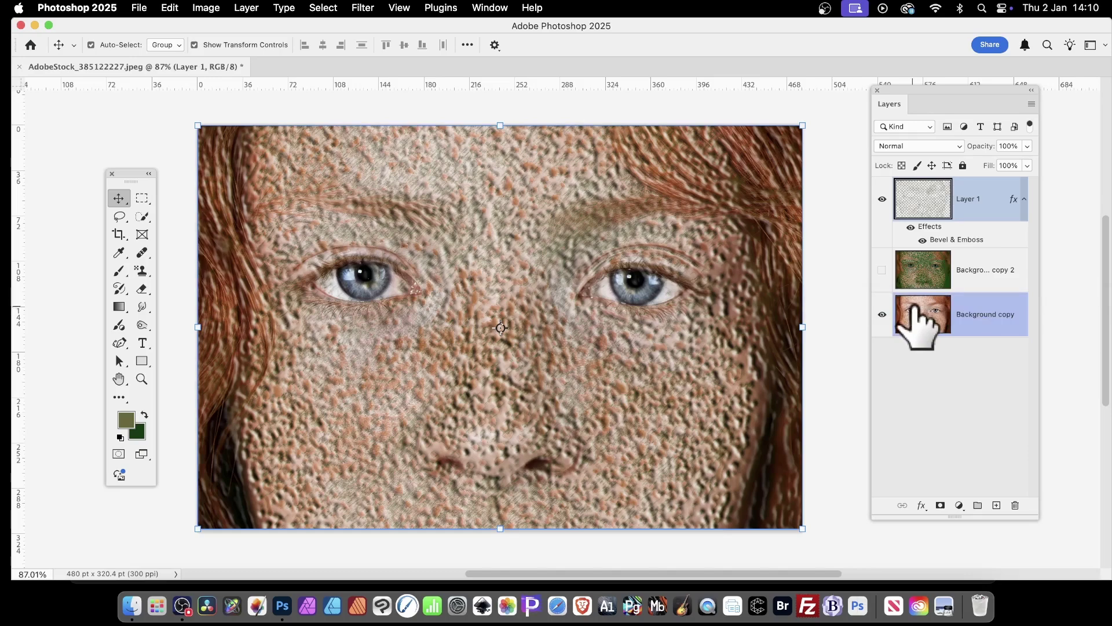
pyautogui.press('super+z')
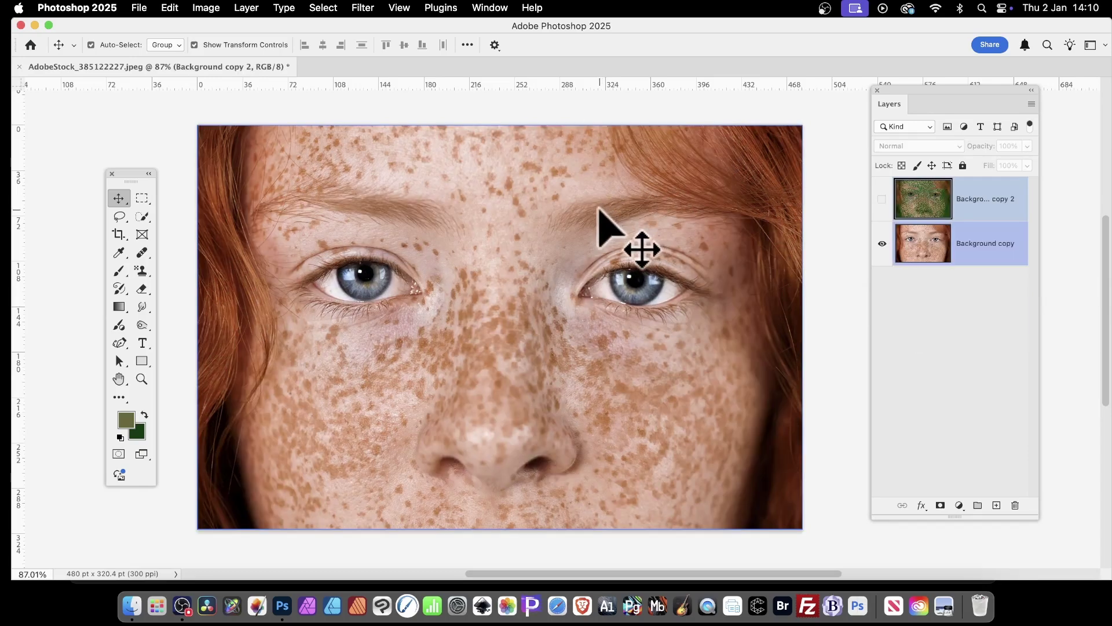